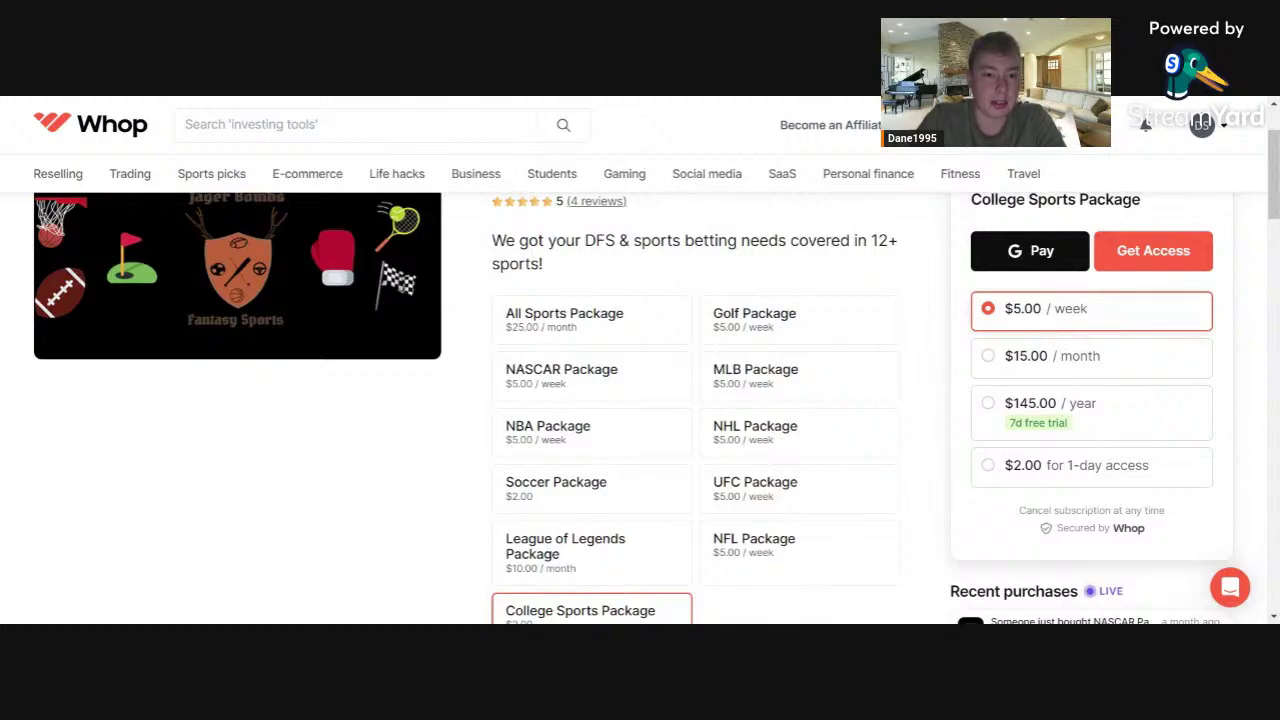
Switch to the NCAA Tournament DFS spreadsheet in Google Sheets and examine the Vegas odds, totals and team stats of the Team Matchups sheet
{"action": "key", "text": "alt+Tab"}
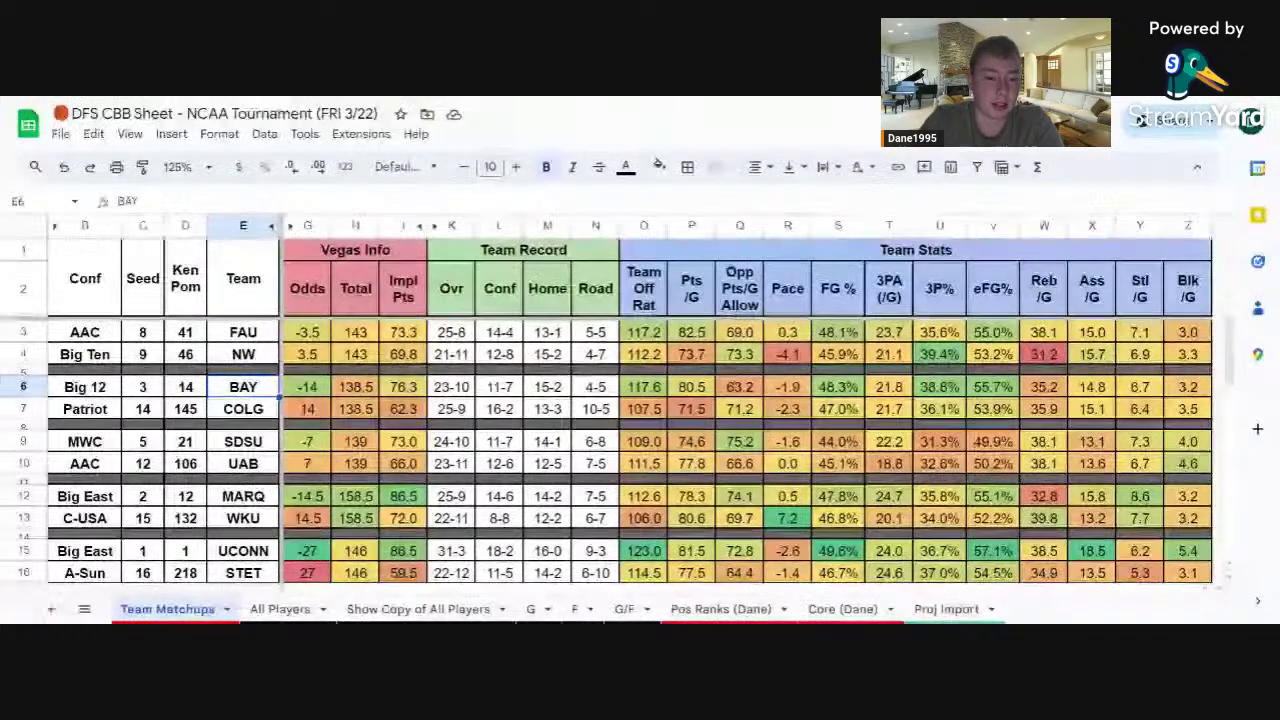
{"action": "scroll", "coordinate": [640, 450], "scroll_direction": "down", "scroll_amount": 1}
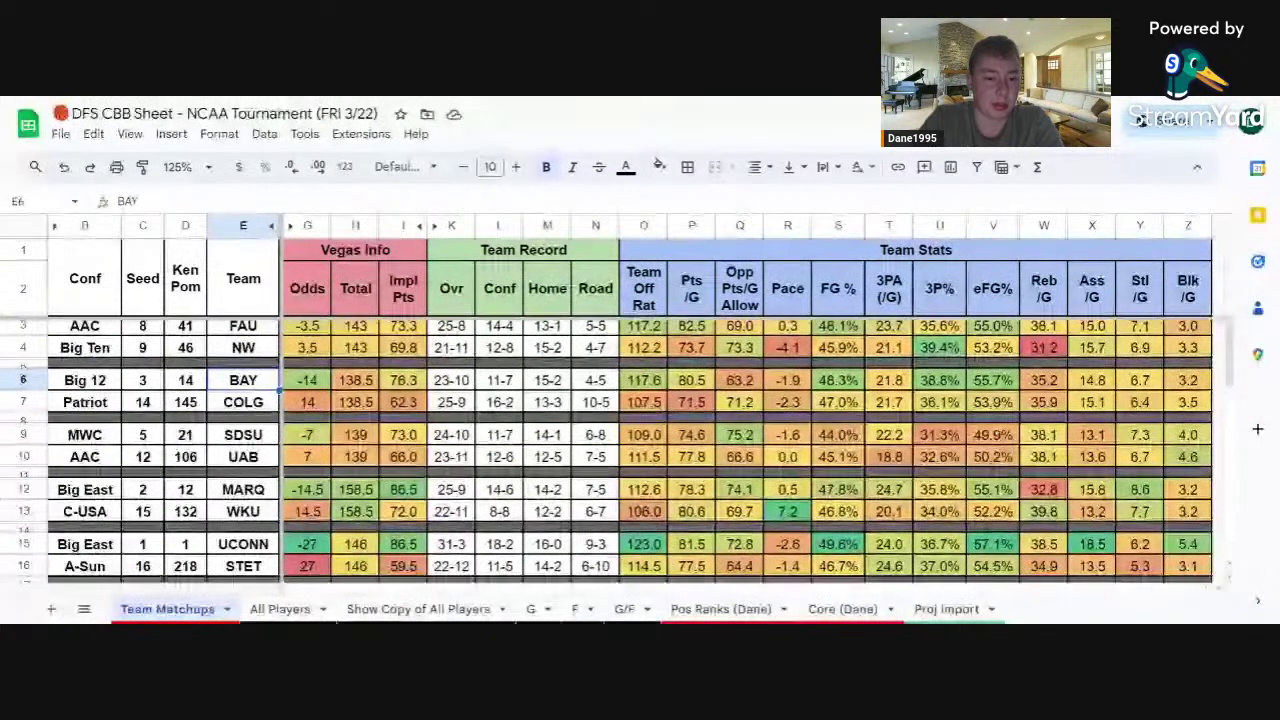
{"action": "scroll", "coordinate": [640, 450], "scroll_direction": "down", "scroll_amount": 3}
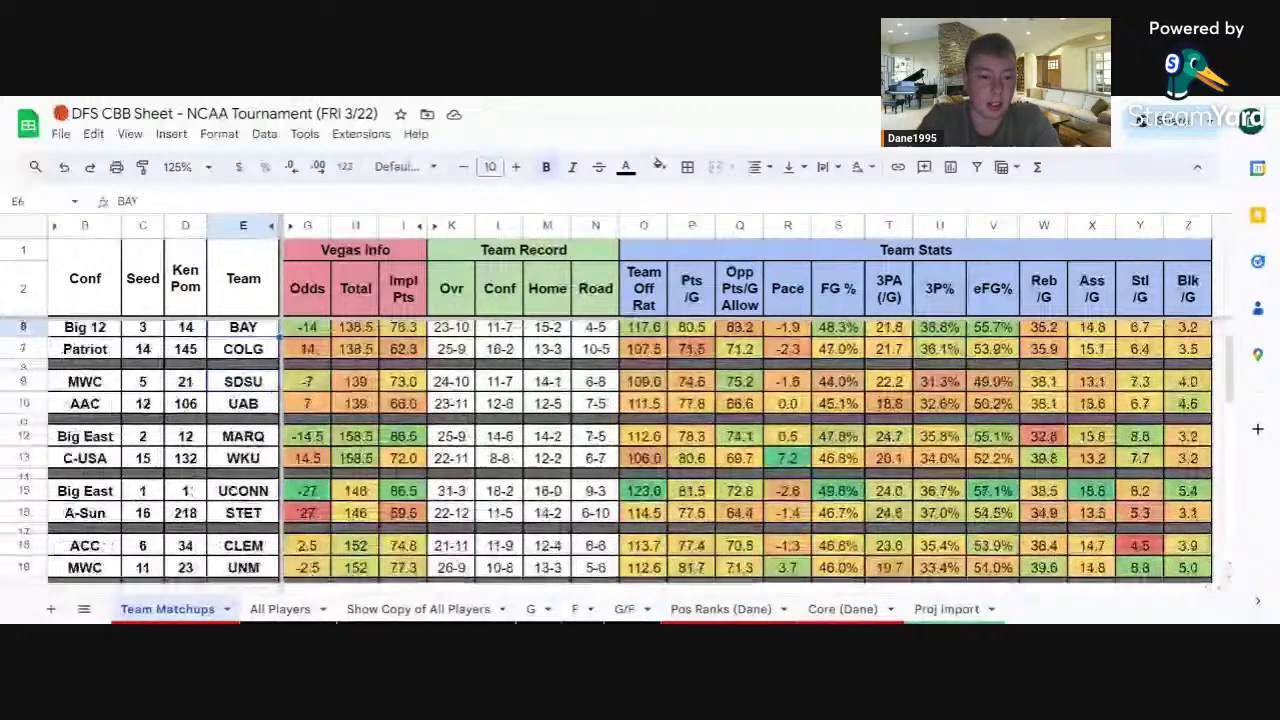
{"action": "scroll", "coordinate": [640, 450], "scroll_direction": "up", "scroll_amount": 2}
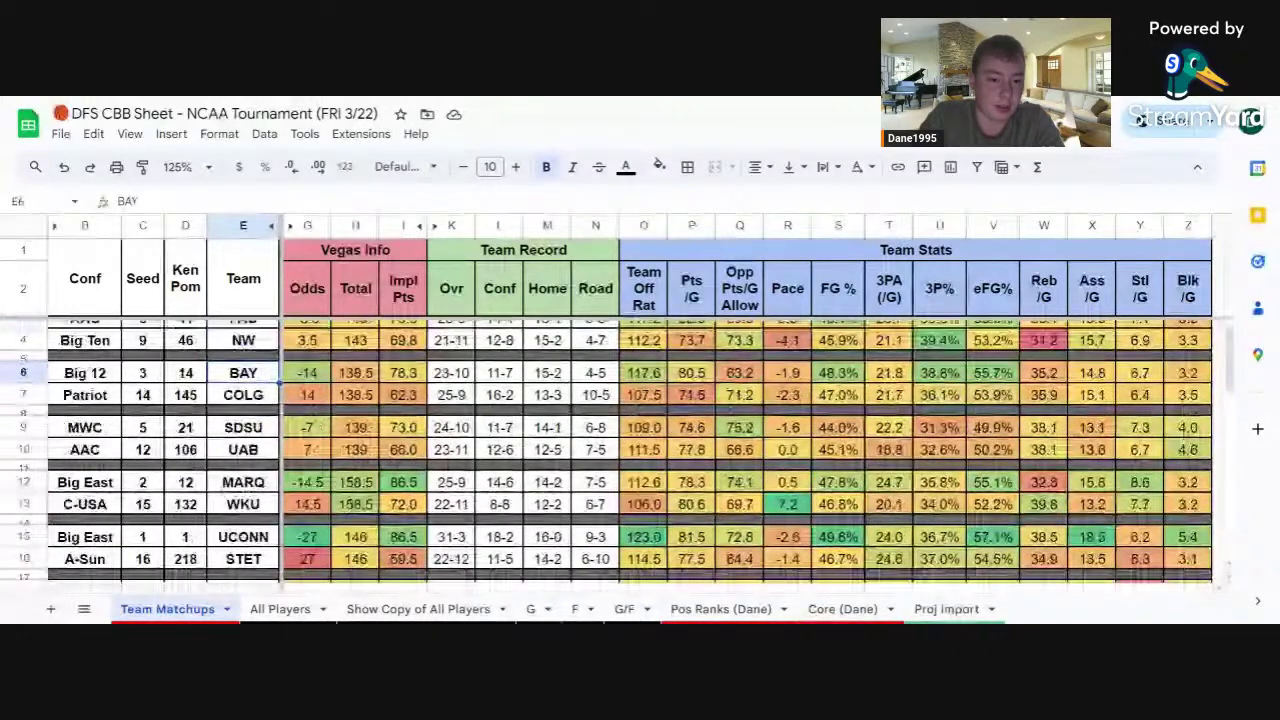
{"action": "scroll", "coordinate": [640, 450], "scroll_direction": "up", "scroll_amount": 1}
{"action": "scroll", "coordinate": [640, 450], "scroll_direction": "down", "scroll_amount": 10}
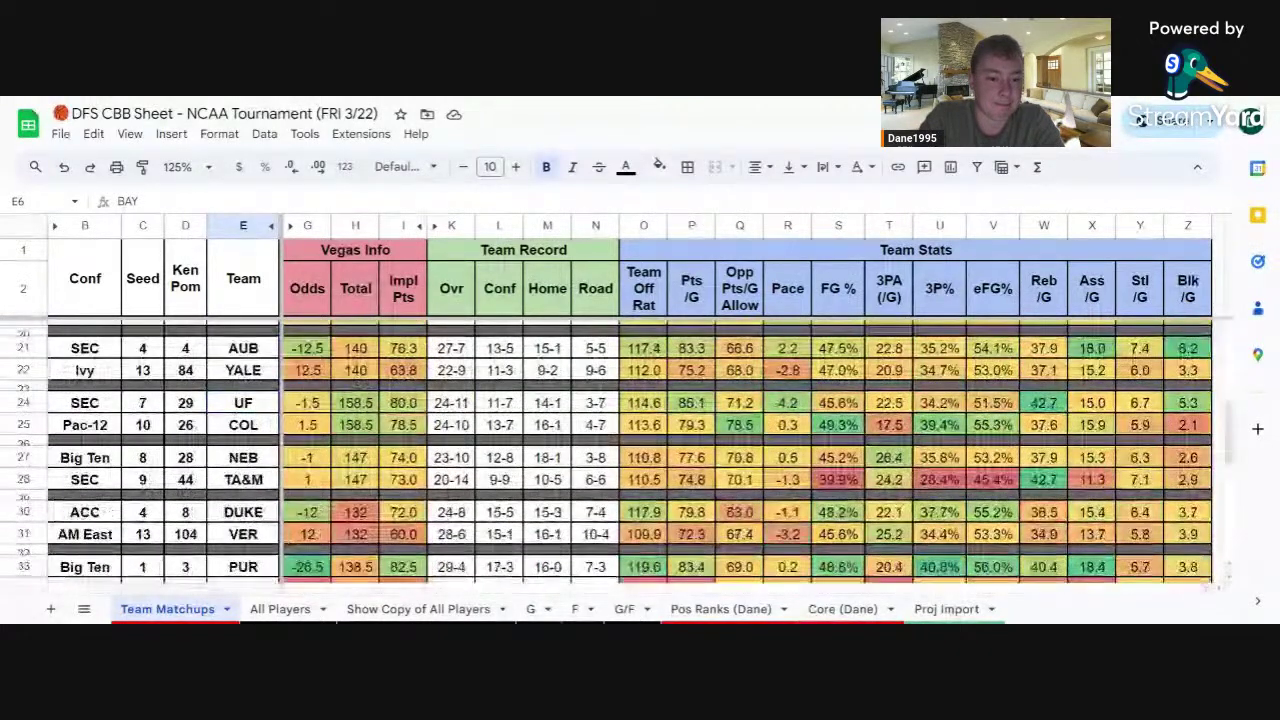
{"action": "scroll", "coordinate": [640, 450], "scroll_direction": "down", "scroll_amount": 8}
{"action": "scroll", "coordinate": [640, 450], "scroll_direction": "up", "scroll_amount": 10}
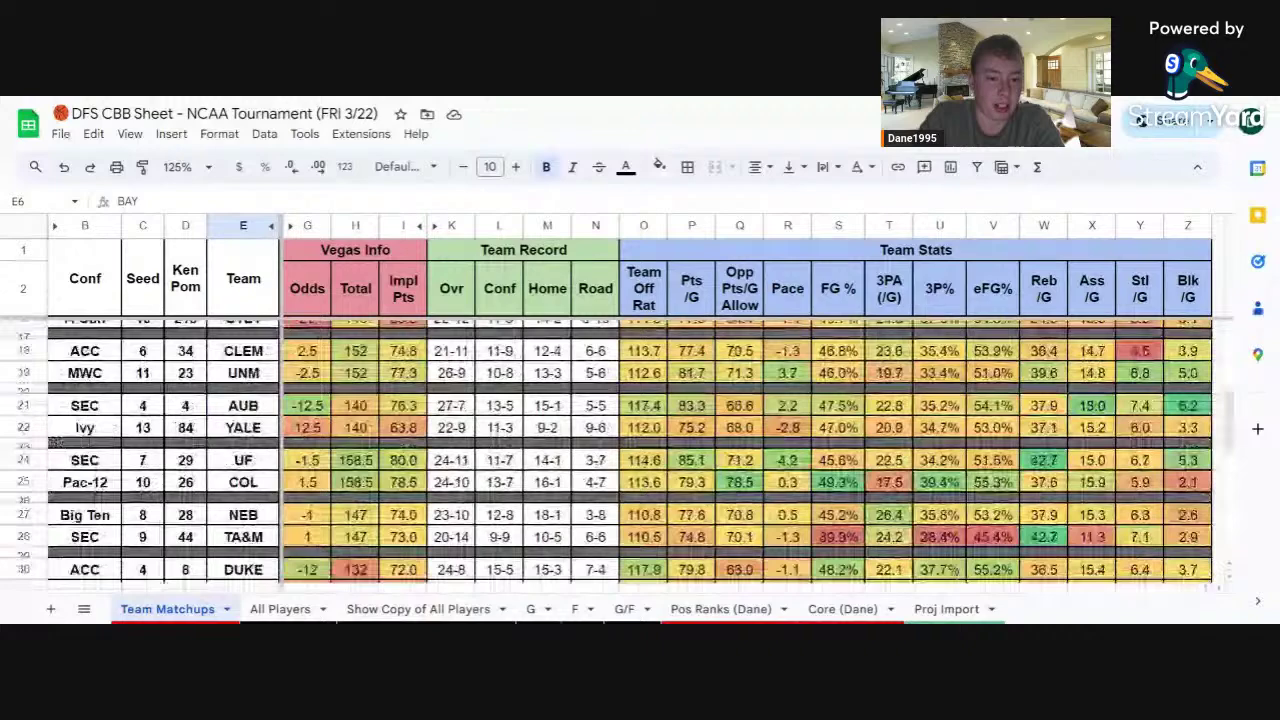
{"action": "scroll", "coordinate": [640, 450], "scroll_direction": "up", "scroll_amount": 5}
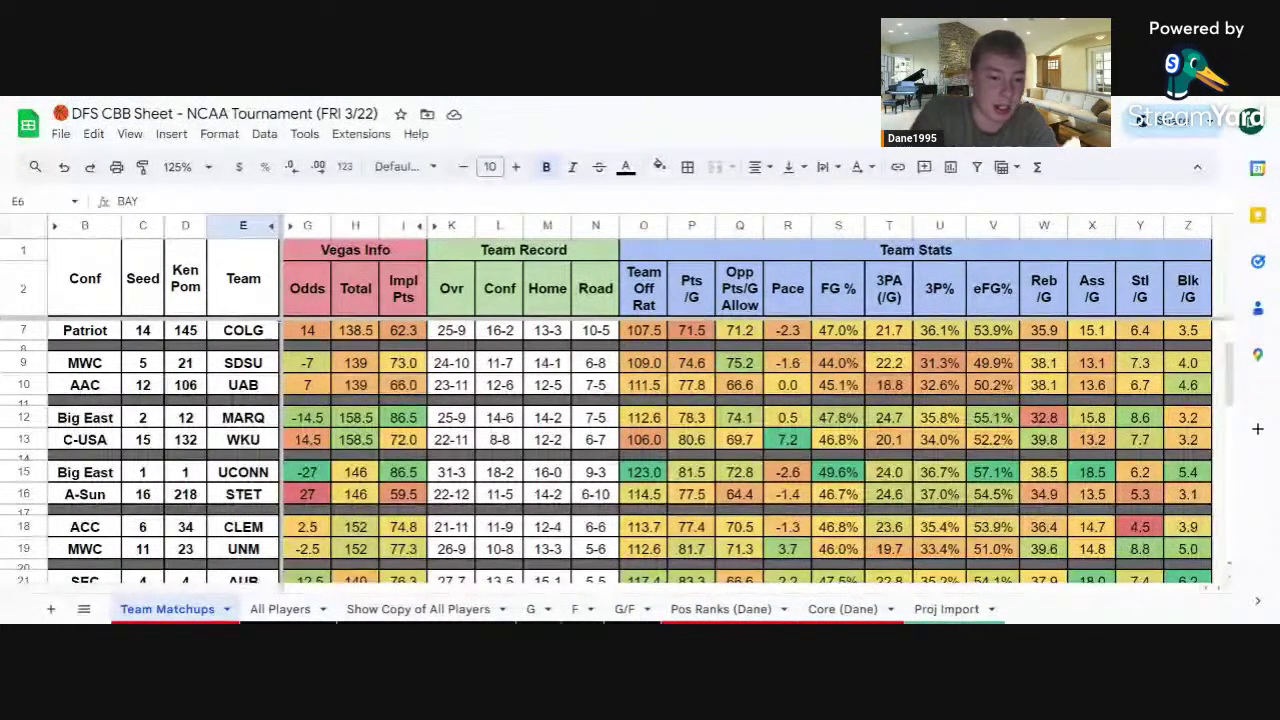
{"action": "scroll", "coordinate": [750, 460], "scroll_direction": "down", "scroll_amount": 1}
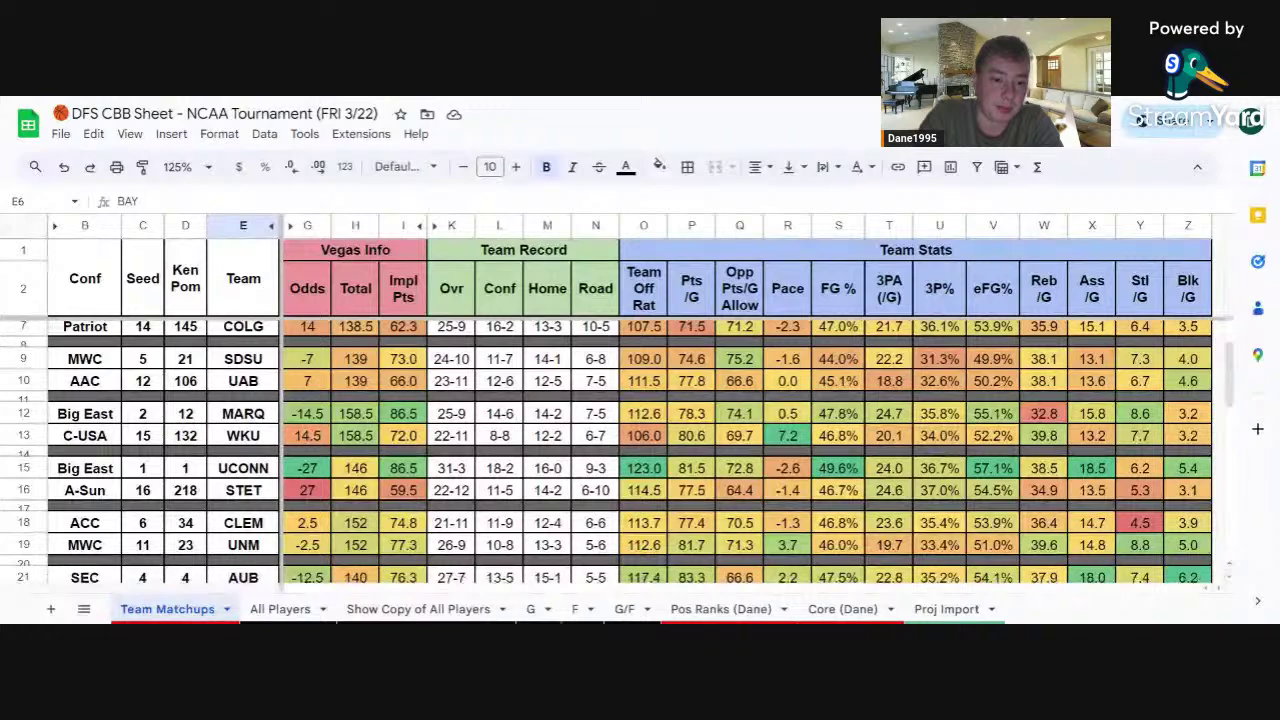
{"action": "scroll", "coordinate": [750, 460], "scroll_direction": "down", "scroll_amount": 3}
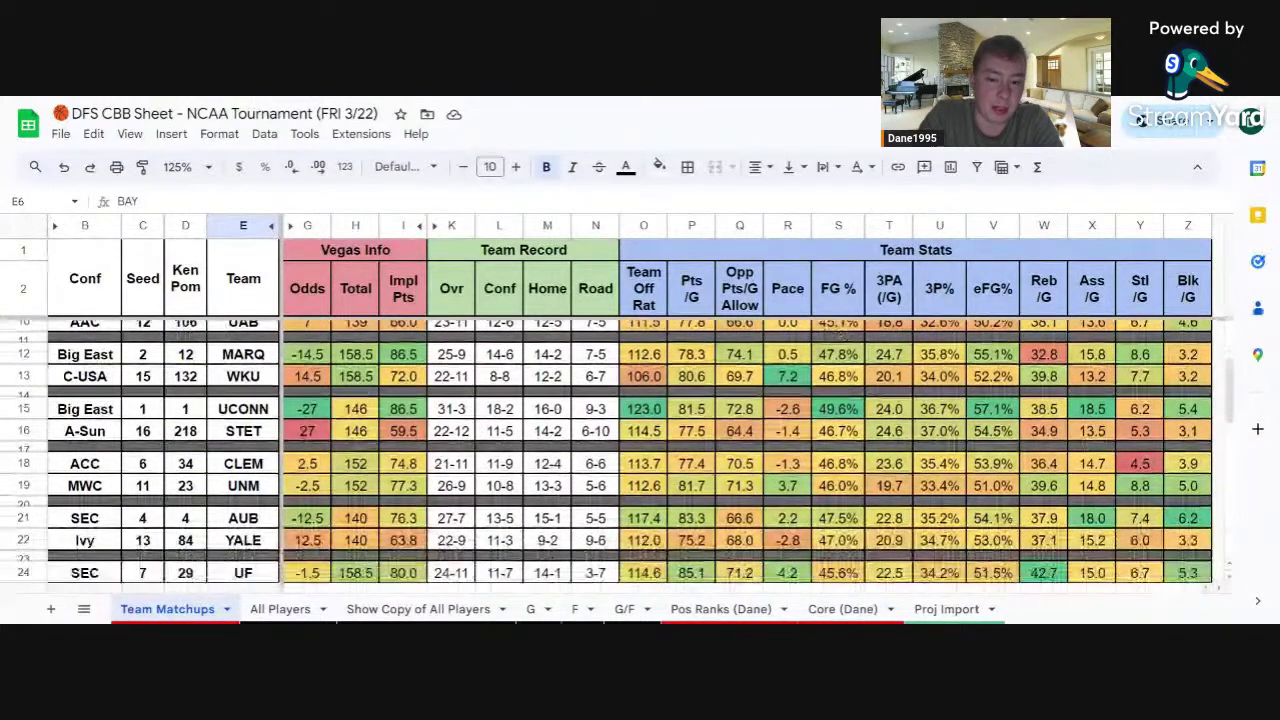
{"action": "scroll", "coordinate": [610, 455], "scroll_direction": "down", "scroll_amount": 5}
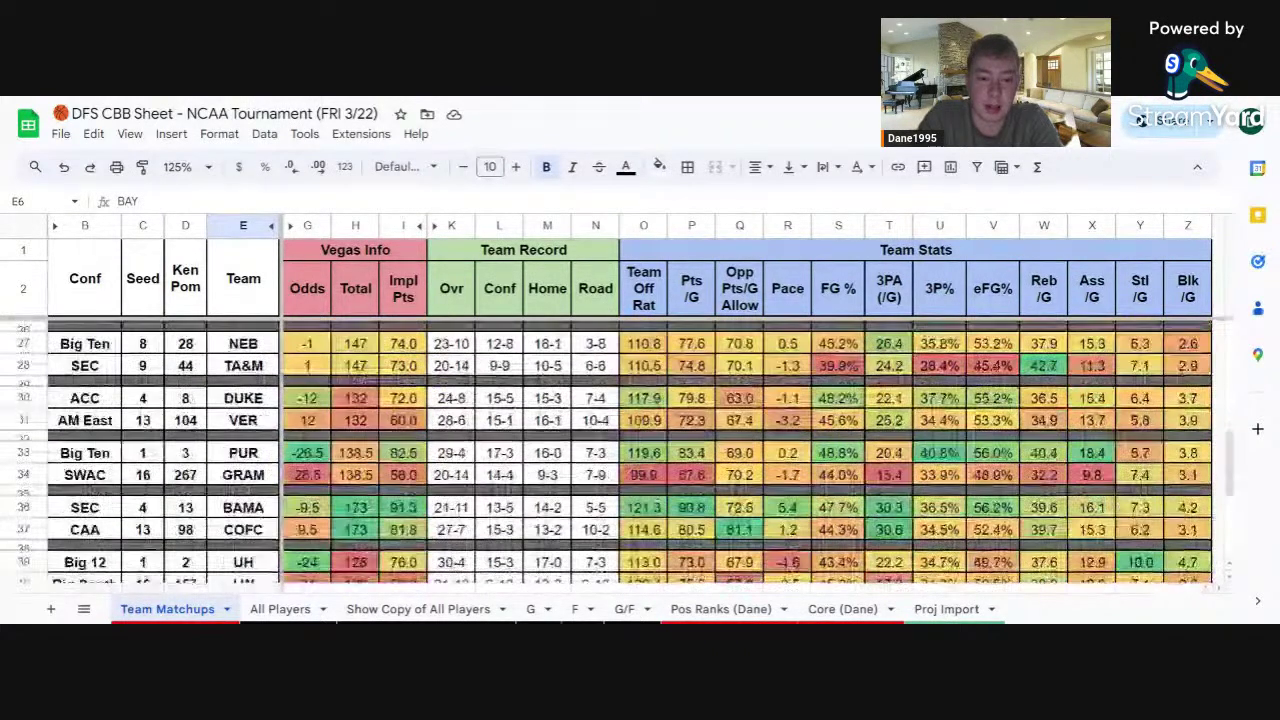
{"action": "scroll", "coordinate": [610, 455], "scroll_direction": "down", "scroll_amount": 2}
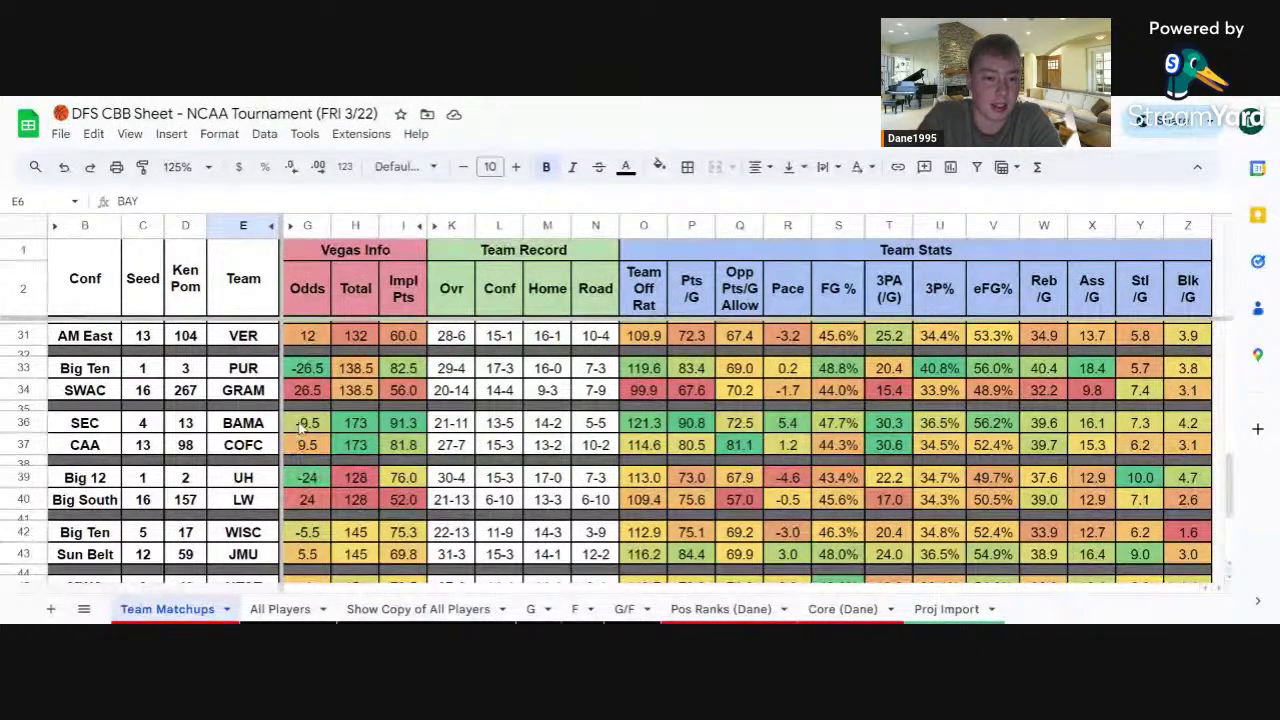
{"action": "scroll", "coordinate": [308, 420], "scroll_direction": "down", "scroll_amount": 3}
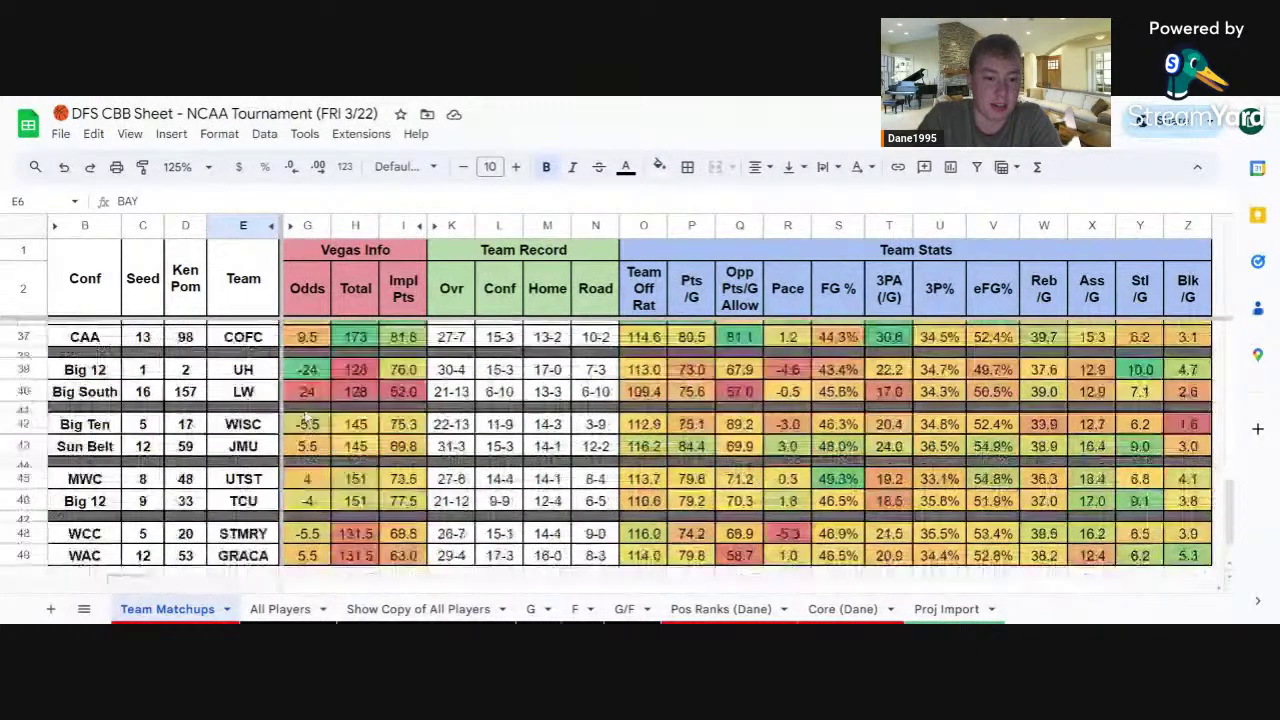
{"action": "scroll", "coordinate": [308, 420], "scroll_direction": "up", "scroll_amount": 5}
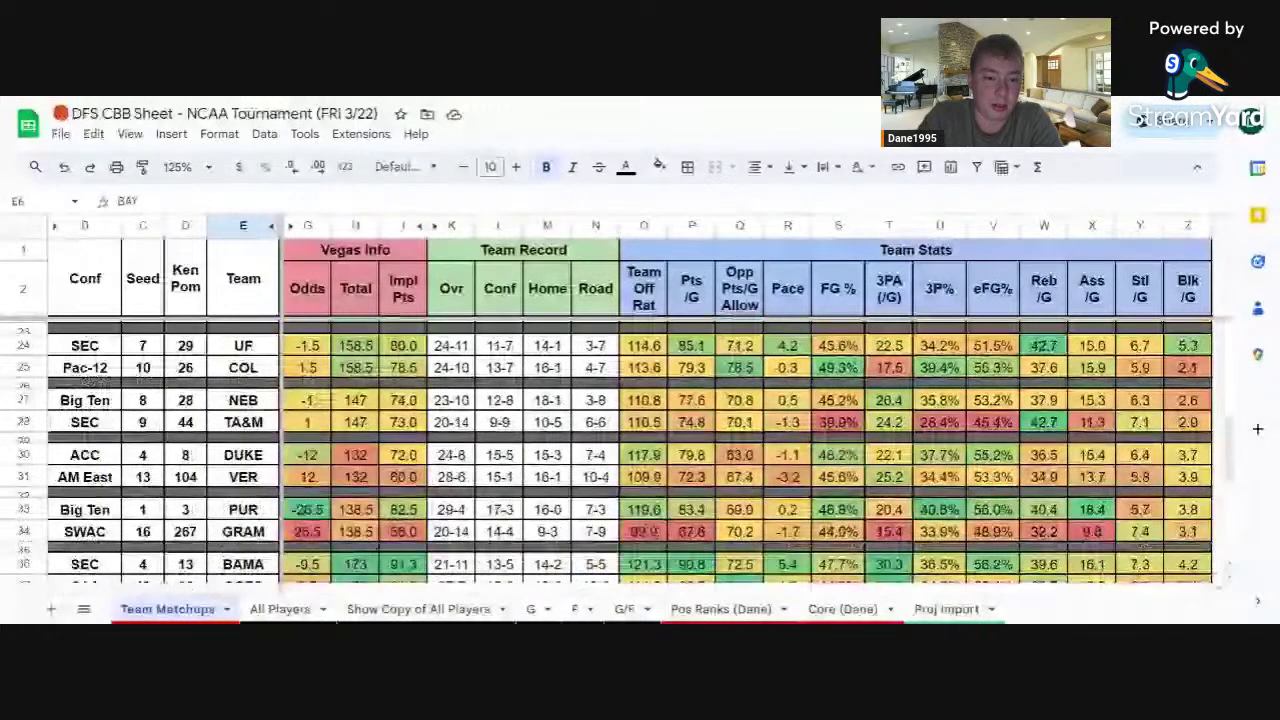
{"action": "scroll", "coordinate": [620, 450], "scroll_direction": "up", "scroll_amount": 7}
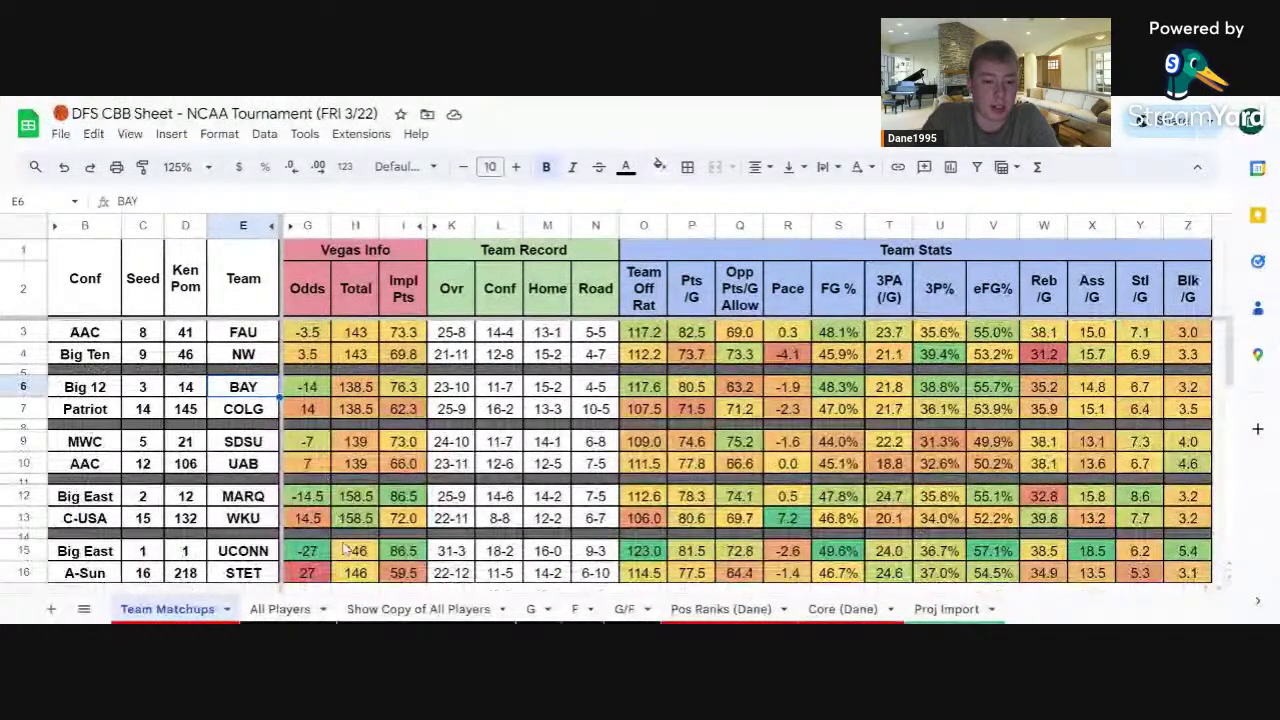
Open the Show Copy of All Players sheet and examine the salaries, projections and minutes of the FAU and NW players
{"action": "left_click", "coordinate": [399, 609]}
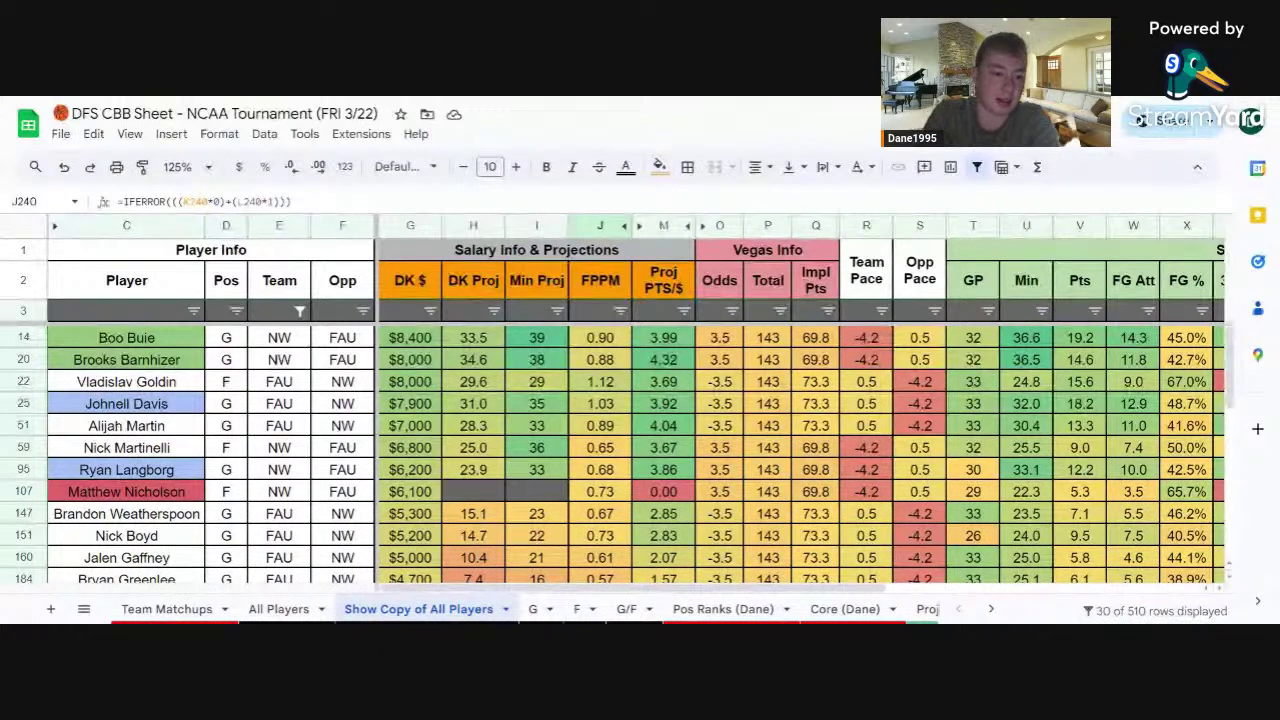
{"action": "scroll", "coordinate": [616, 453], "scroll_direction": "down", "scroll_amount": 1}
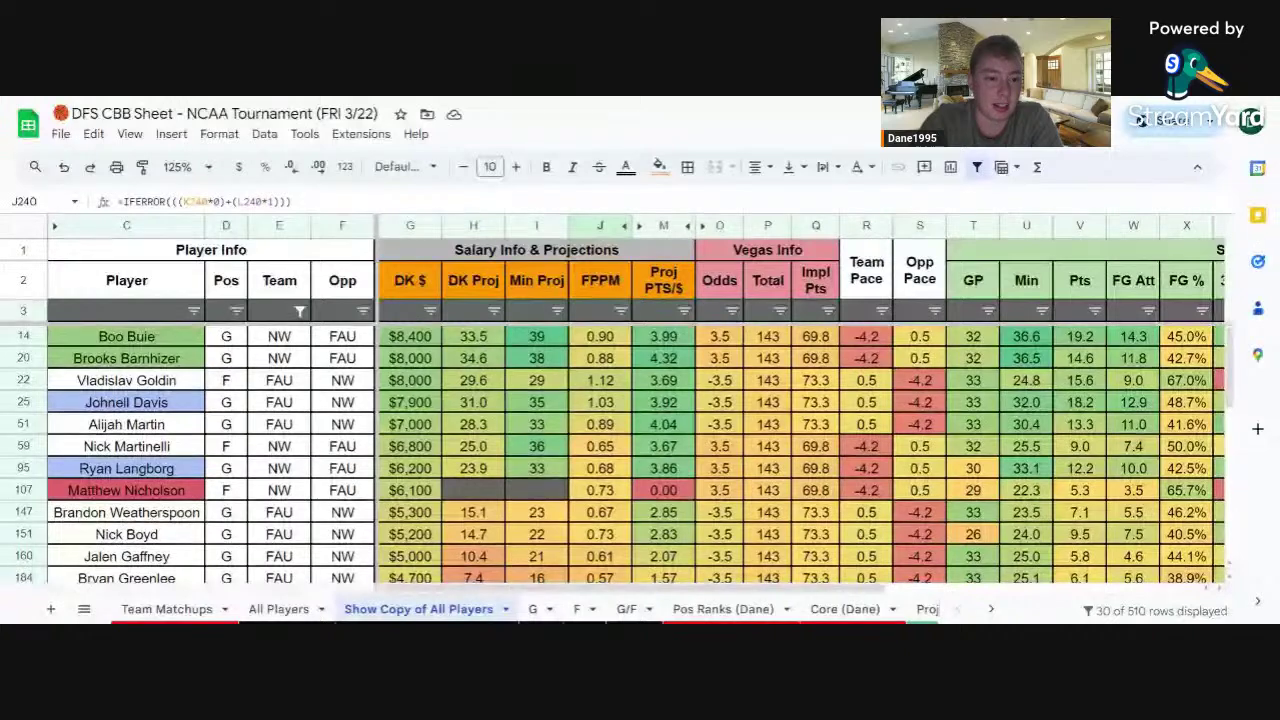
{"action": "scroll", "coordinate": [616, 453], "scroll_direction": "down", "scroll_amount": 10}
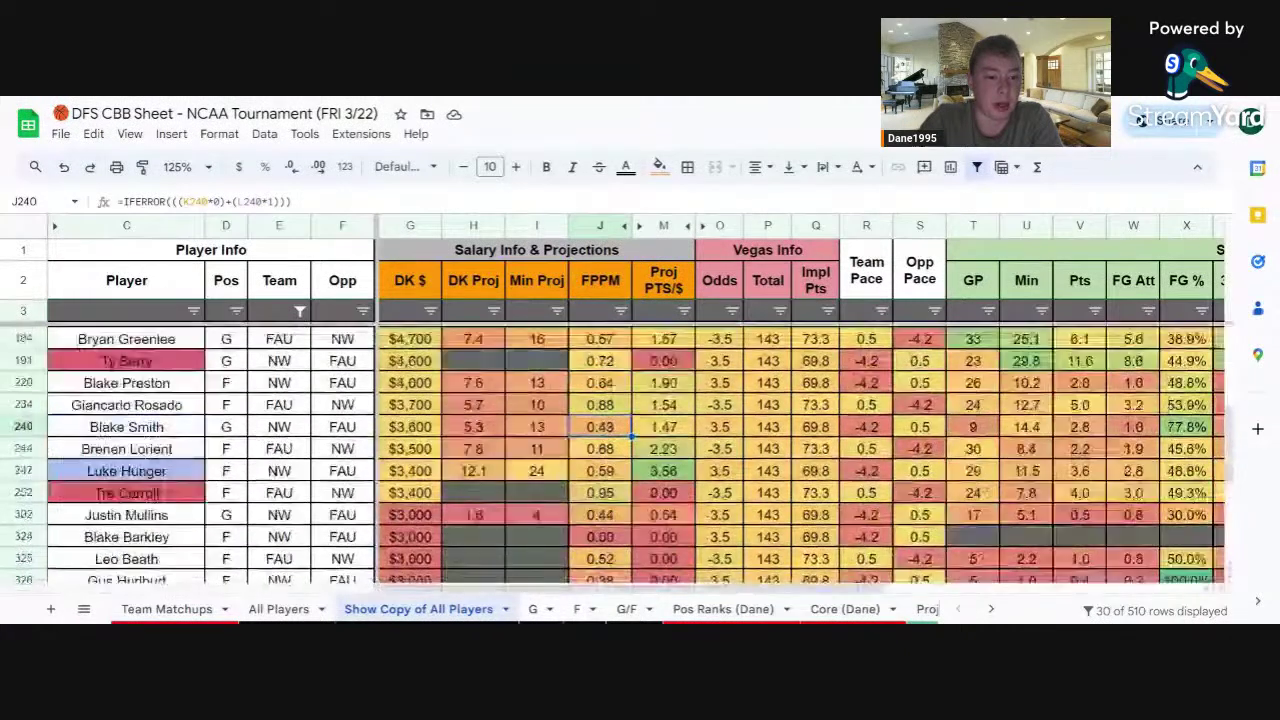
{"action": "scroll", "coordinate": [616, 453], "scroll_direction": "up", "scroll_amount": 10}
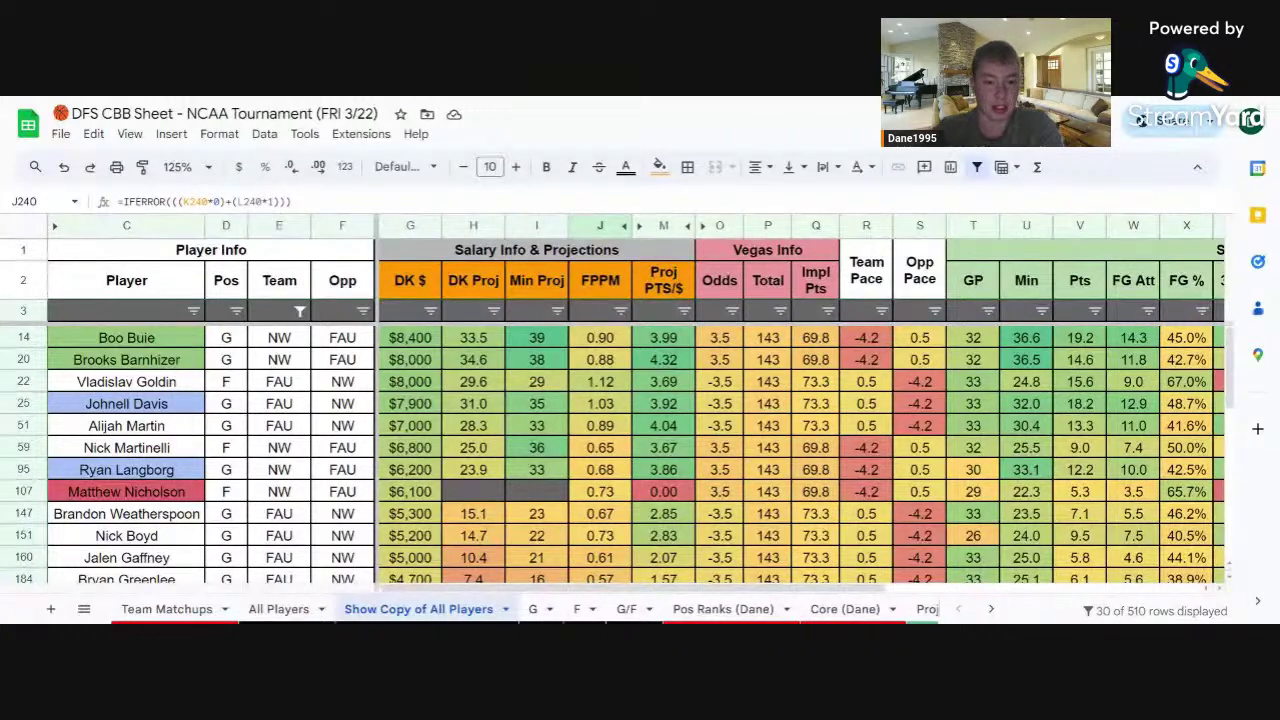
{"action": "scroll", "coordinate": [617, 456], "scroll_direction": "down", "scroll_amount": 3}
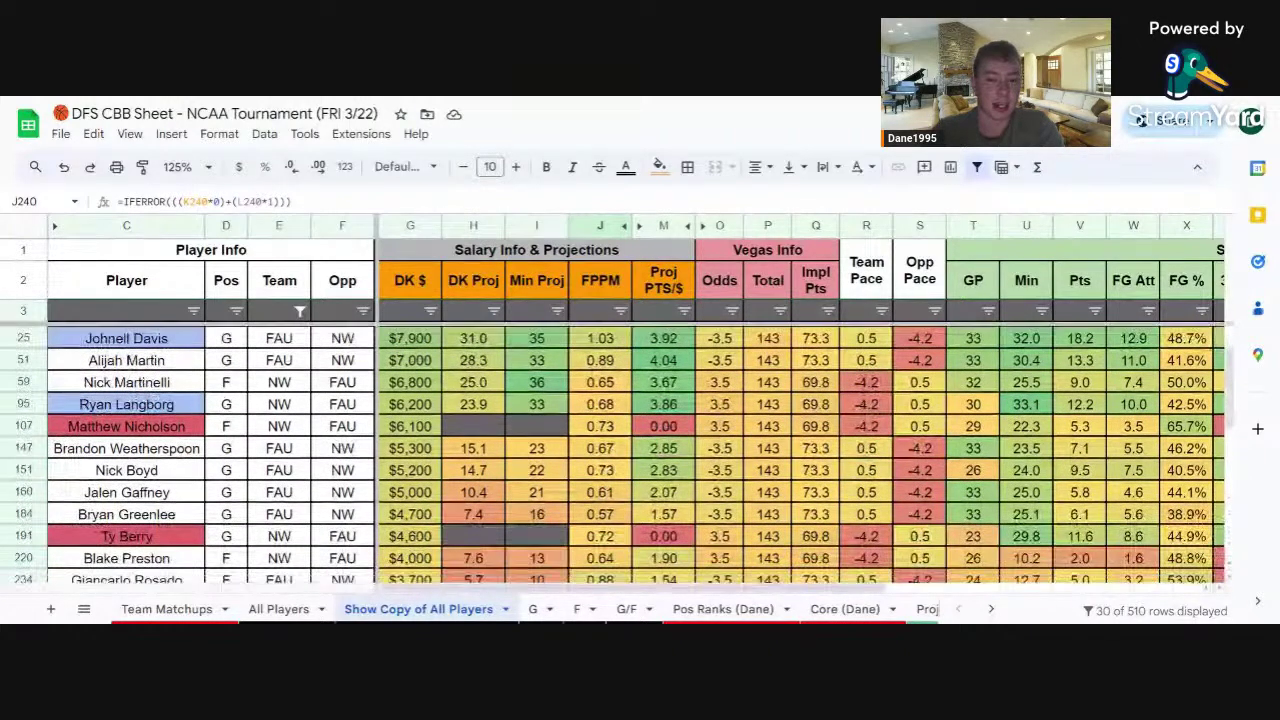
{"action": "scroll", "coordinate": [617, 456], "scroll_direction": "down", "scroll_amount": 3}
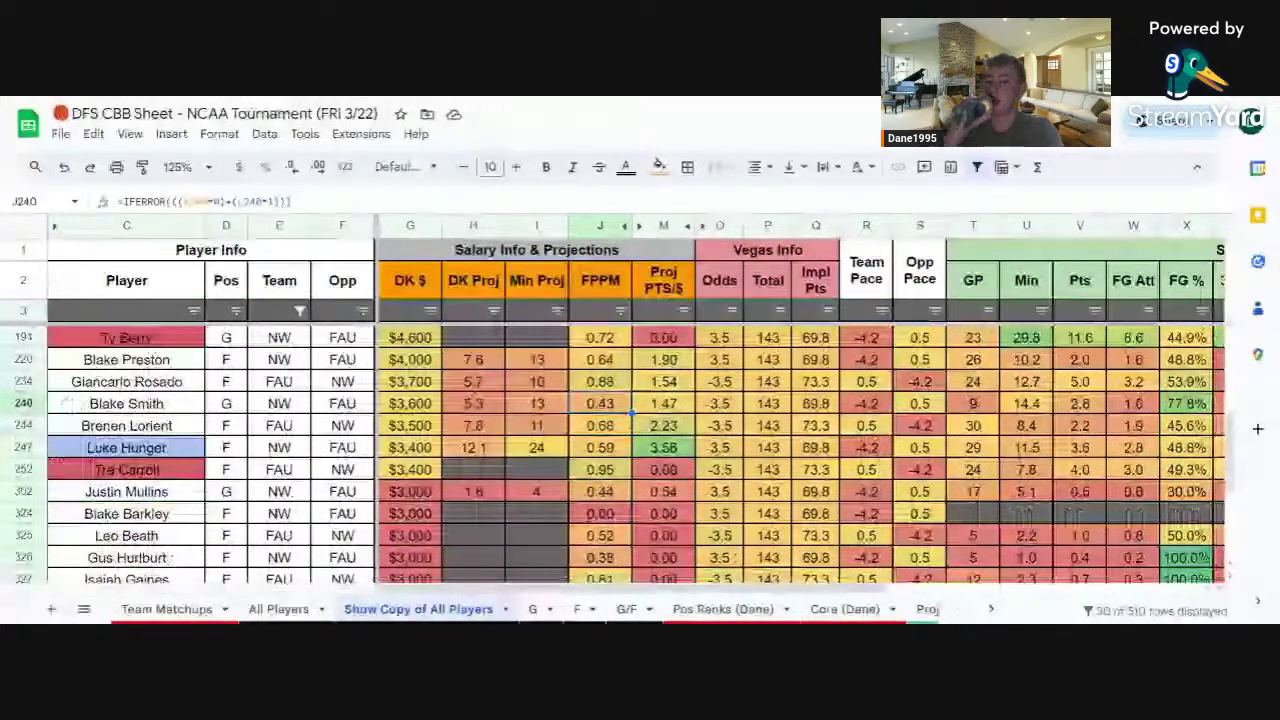
{"action": "scroll", "coordinate": [617, 456], "scroll_direction": "down", "scroll_amount": 1}
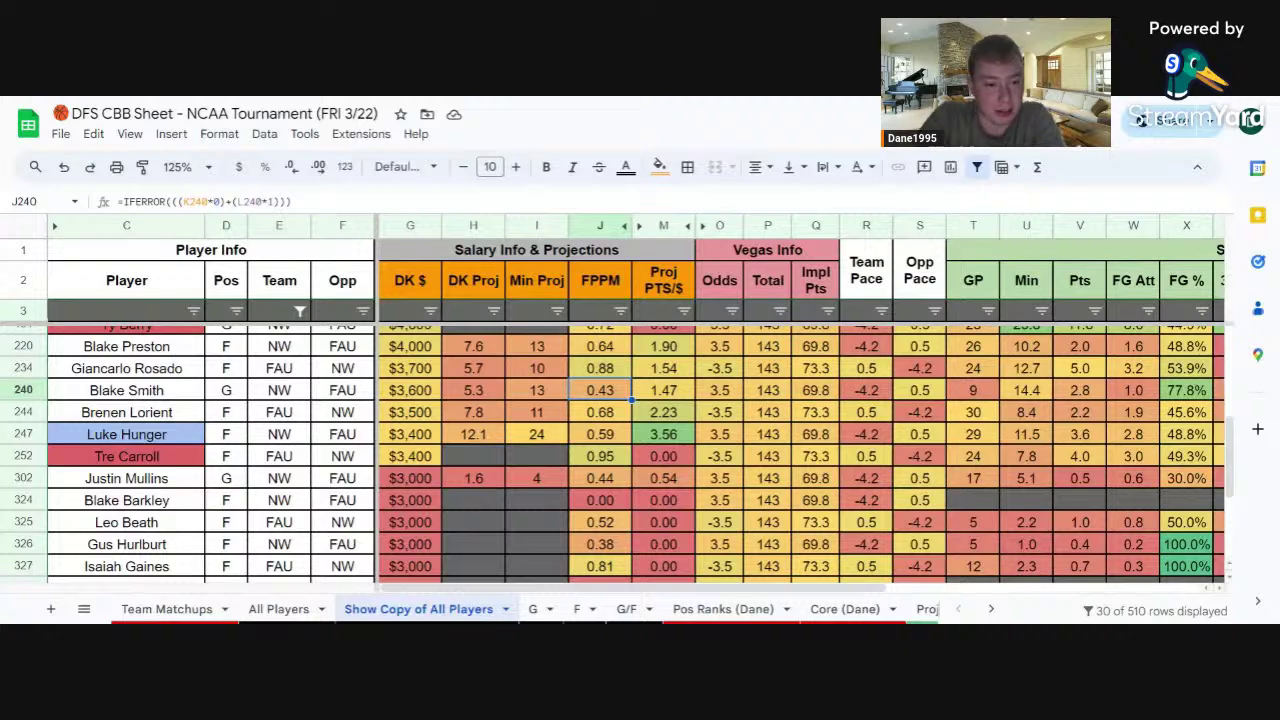
{"action": "scroll", "coordinate": [617, 454], "scroll_direction": "up", "scroll_amount": 3}
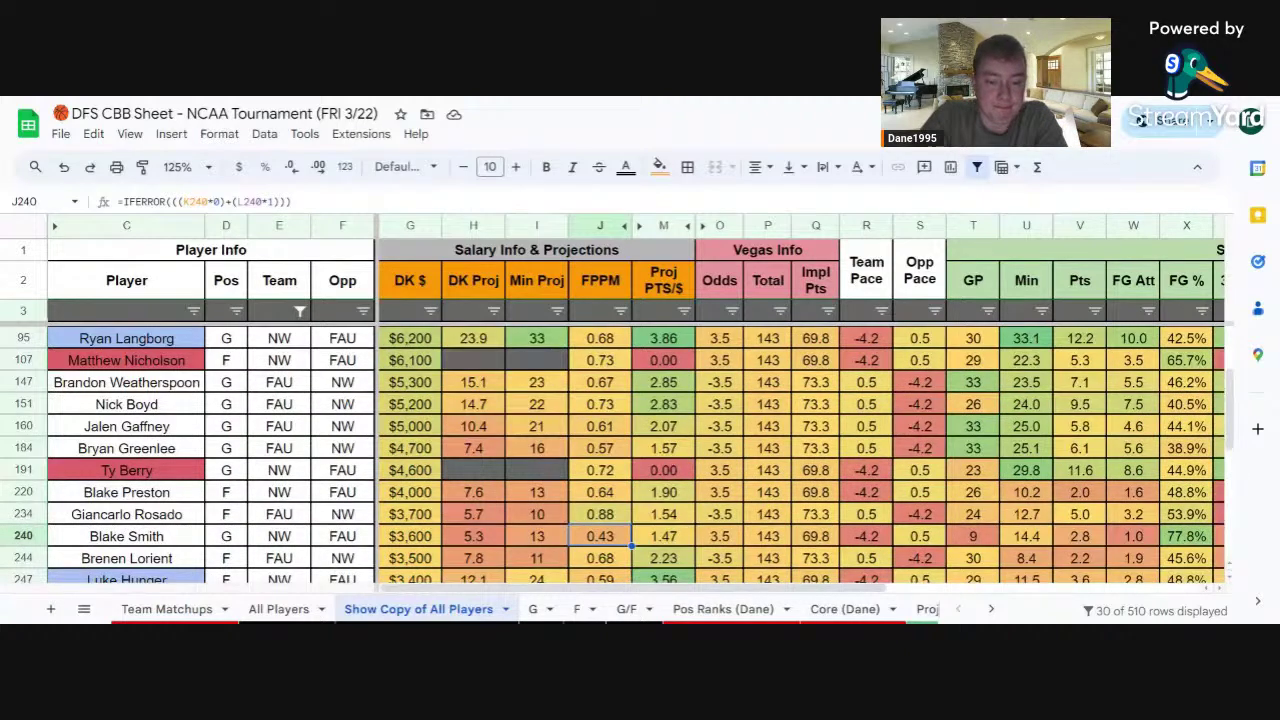
{"action": "scroll", "coordinate": [286, 472], "scroll_direction": "up", "scroll_amount": 2}
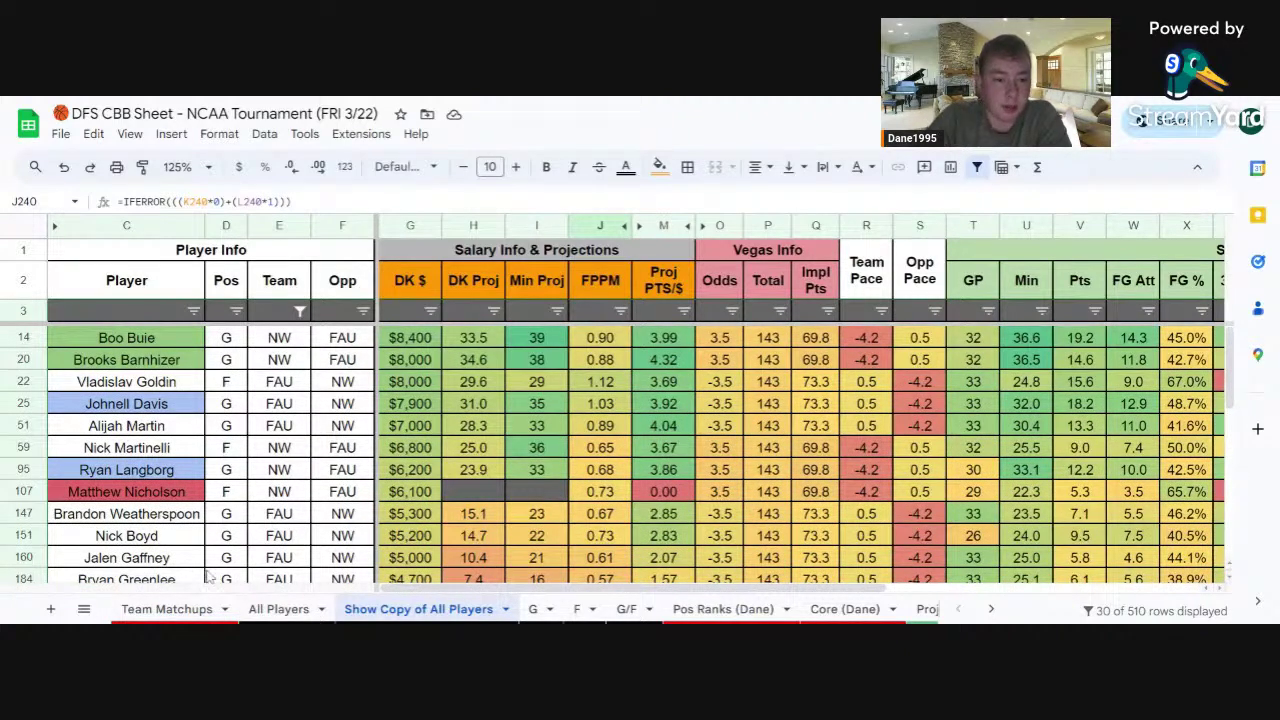
Check the Team Matchups sheet for the next game and filter the copied player list's Team column to only BAY and COLG
{"action": "left_click", "coordinate": [201, 617]}
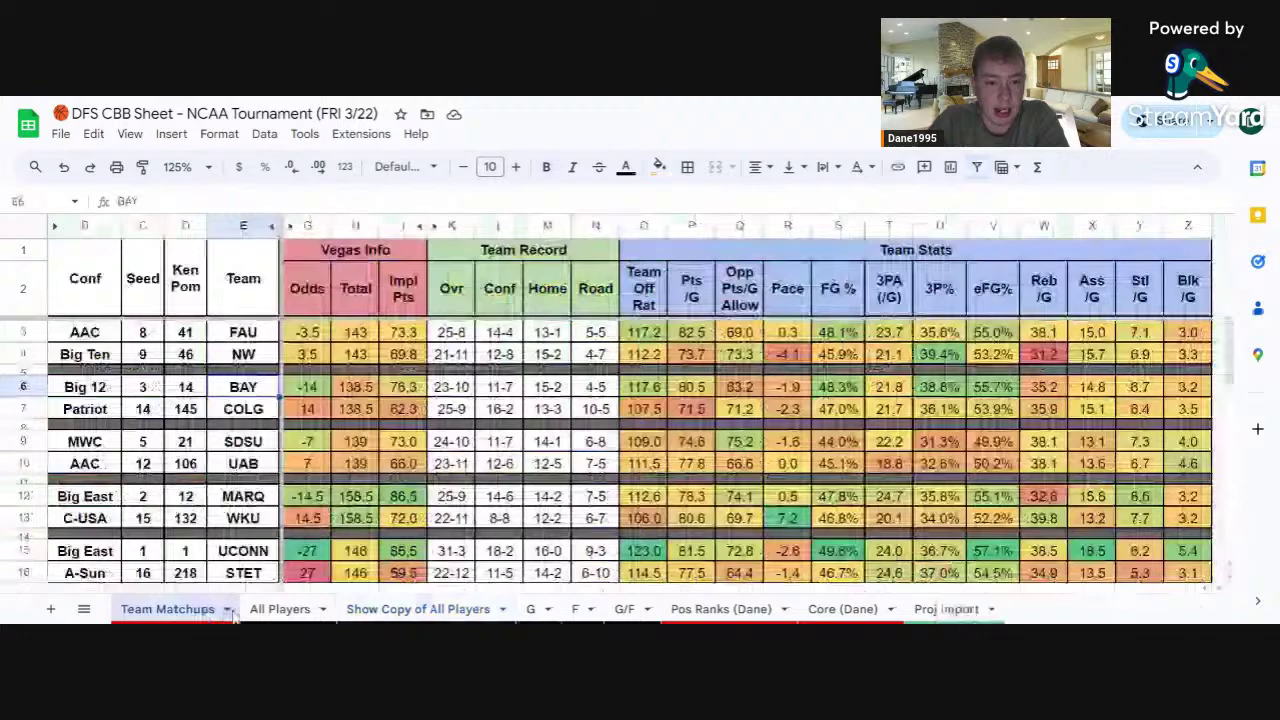
{"action": "left_click", "coordinate": [388, 609]}
{"action": "left_click", "coordinate": [300, 312]}
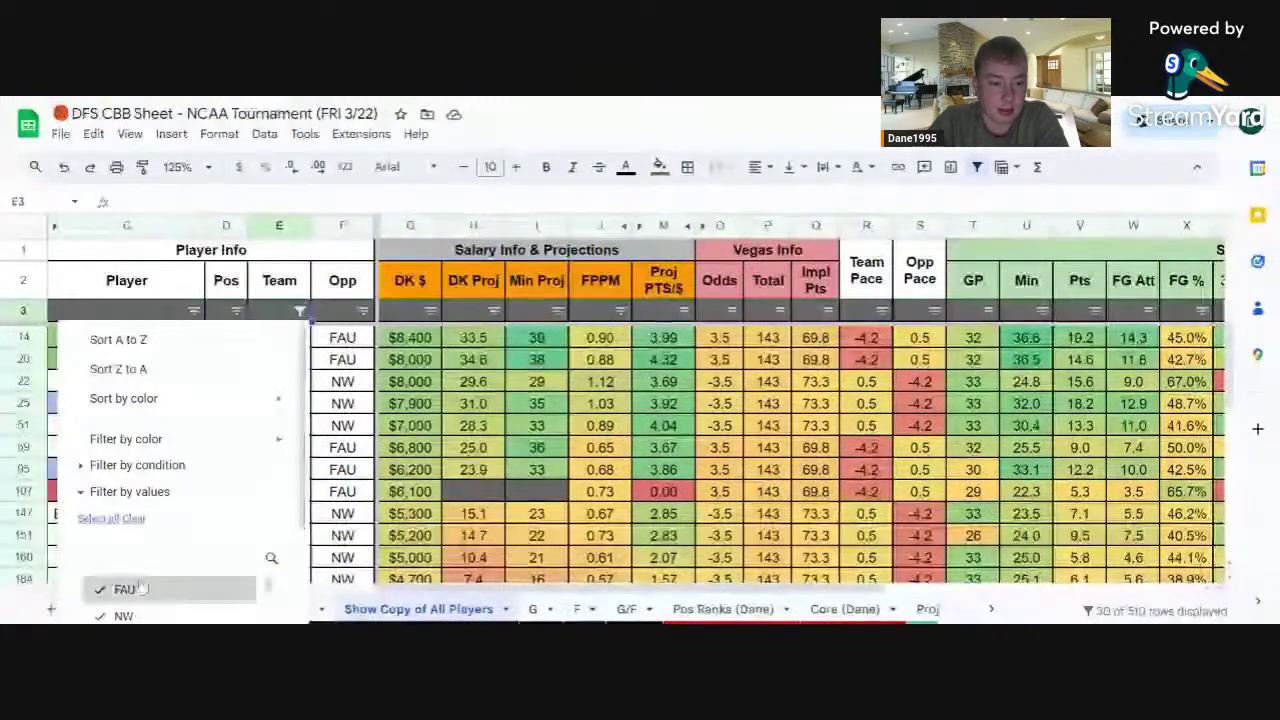
{"action": "scroll", "coordinate": [170, 490], "scroll_direction": "down", "scroll_amount": 3}
{"action": "scroll", "coordinate": [162, 502], "scroll_direction": "down", "scroll_amount": 2}
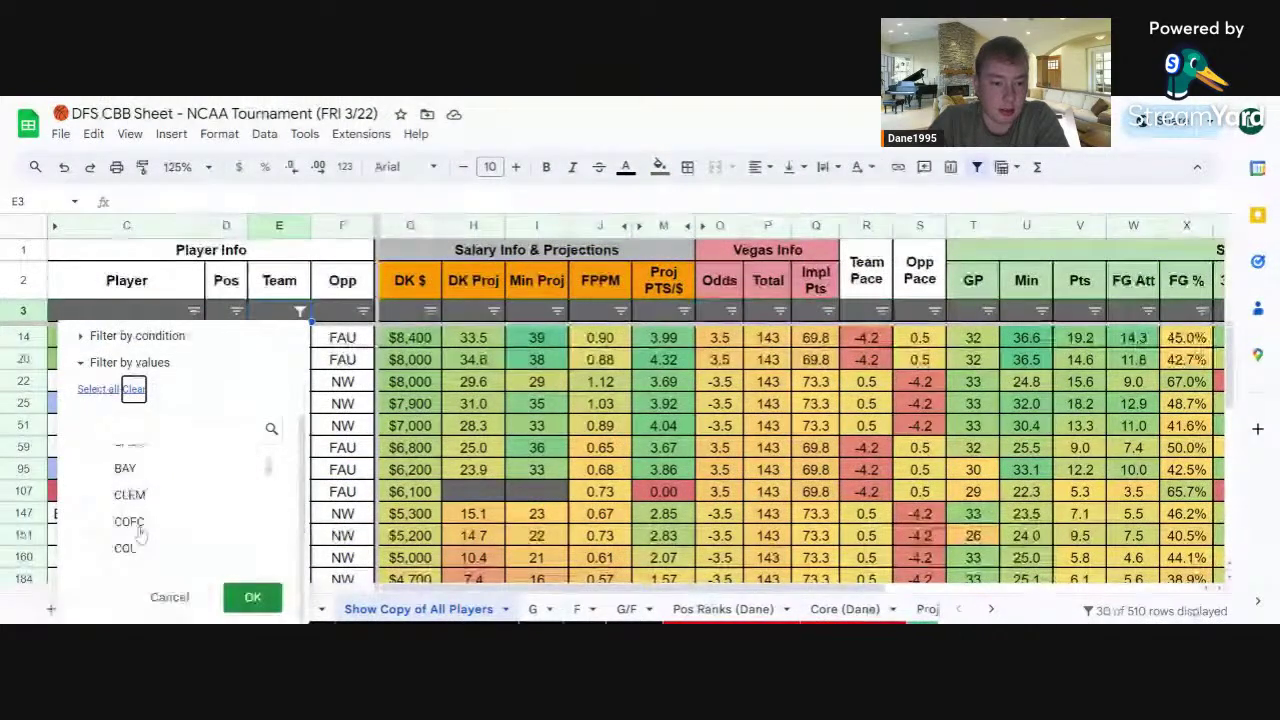
{"action": "left_click", "coordinate": [125, 458]}
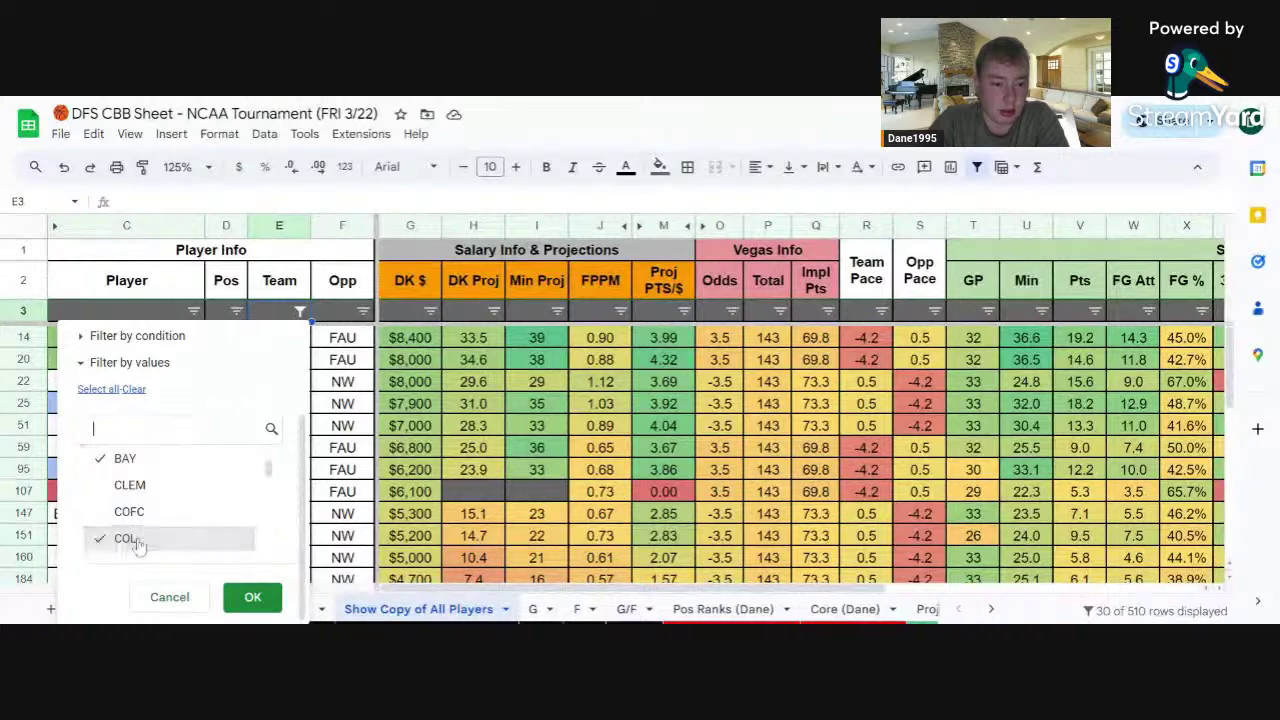
{"action": "scroll", "coordinate": [140, 540], "scroll_direction": "down", "scroll_amount": 1}
{"action": "left_click", "coordinate": [136, 530]}
{"action": "left_click", "coordinate": [252, 597]}
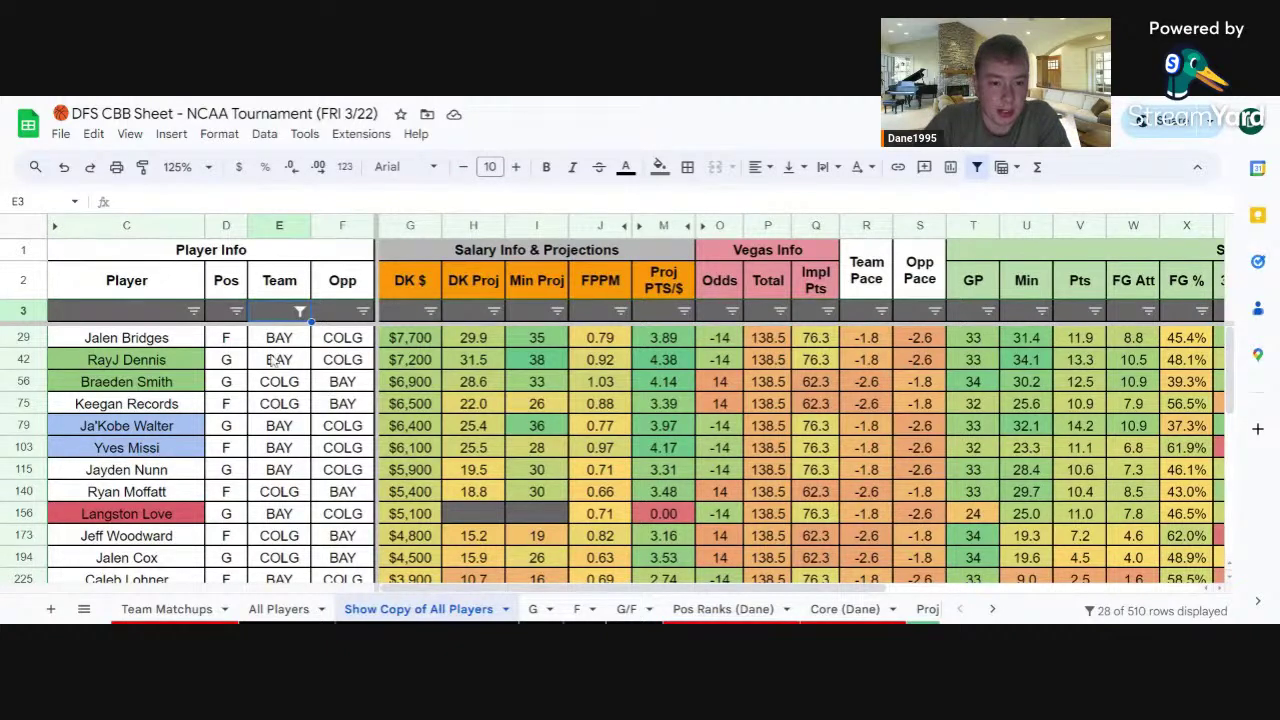
Show all teams in the player list again and sort it by Proj PTS/$ in descending order
{"action": "left_click", "coordinate": [300, 311]}
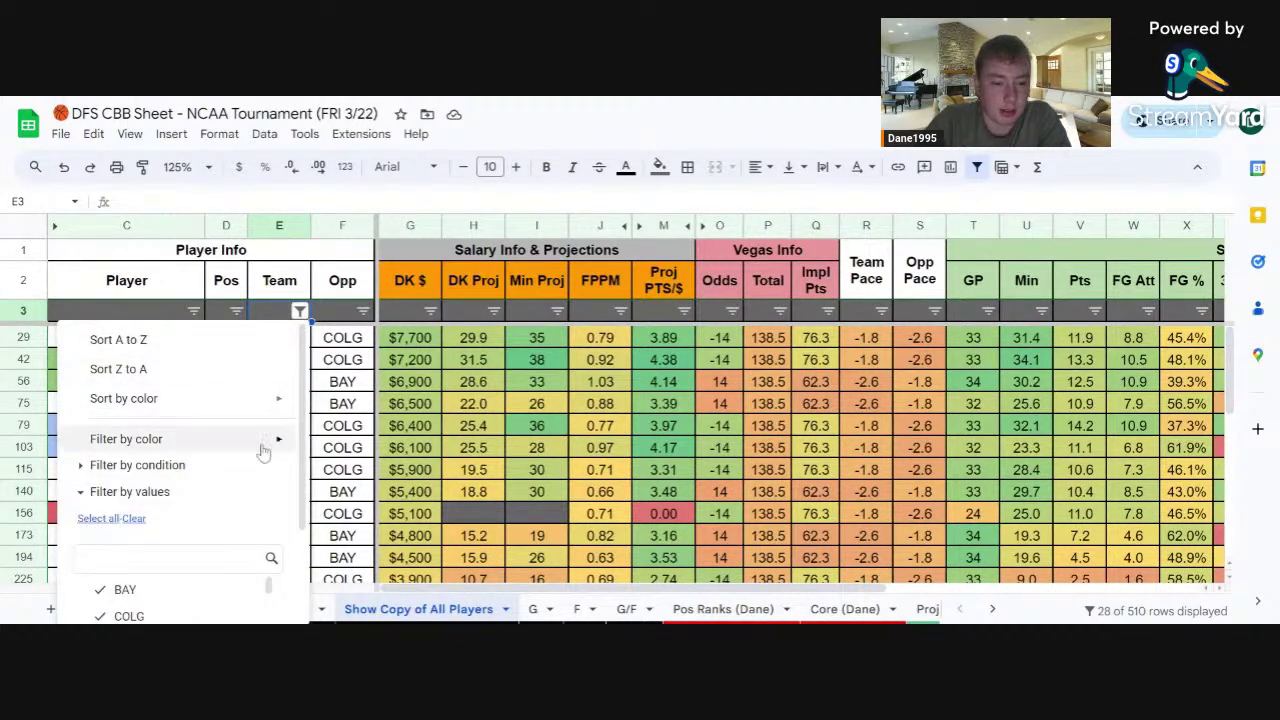
{"action": "scroll", "coordinate": [272, 435], "scroll_direction": "down", "scroll_amount": 2}
{"action": "left_click", "coordinate": [252, 597]}
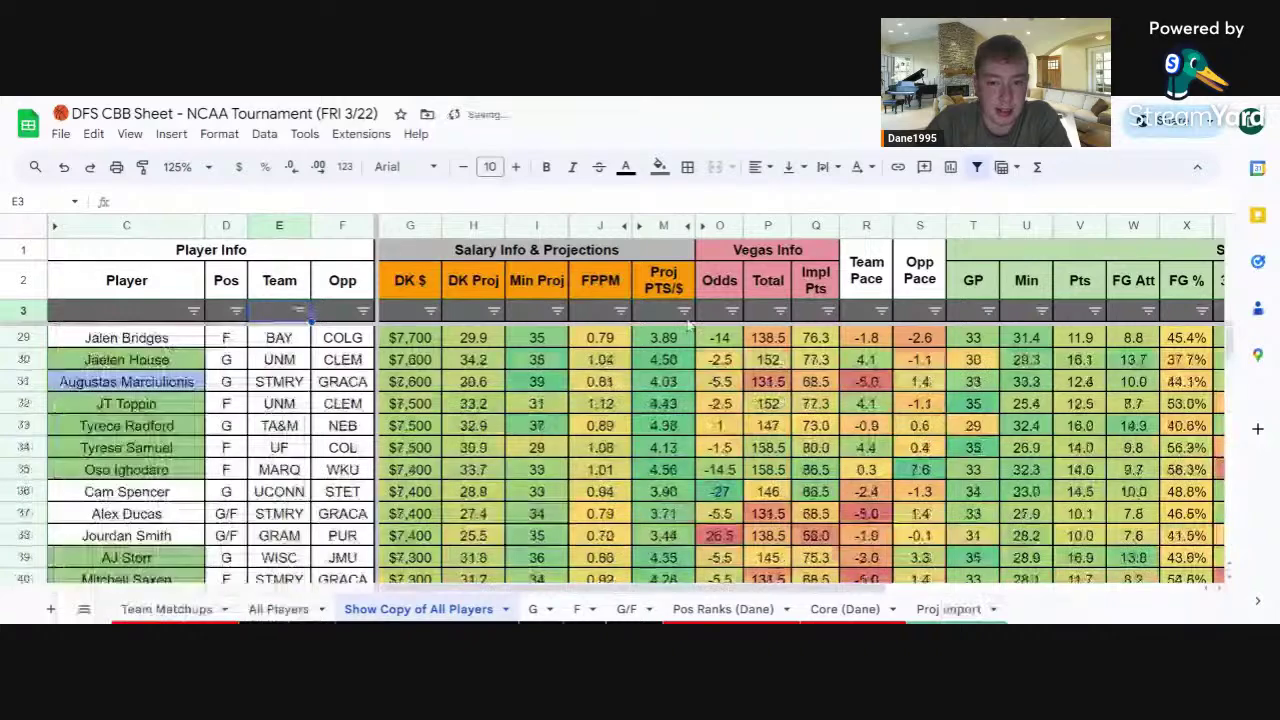
{"action": "left_click", "coordinate": [685, 311]}
{"action": "left_click", "coordinate": [503, 369]}
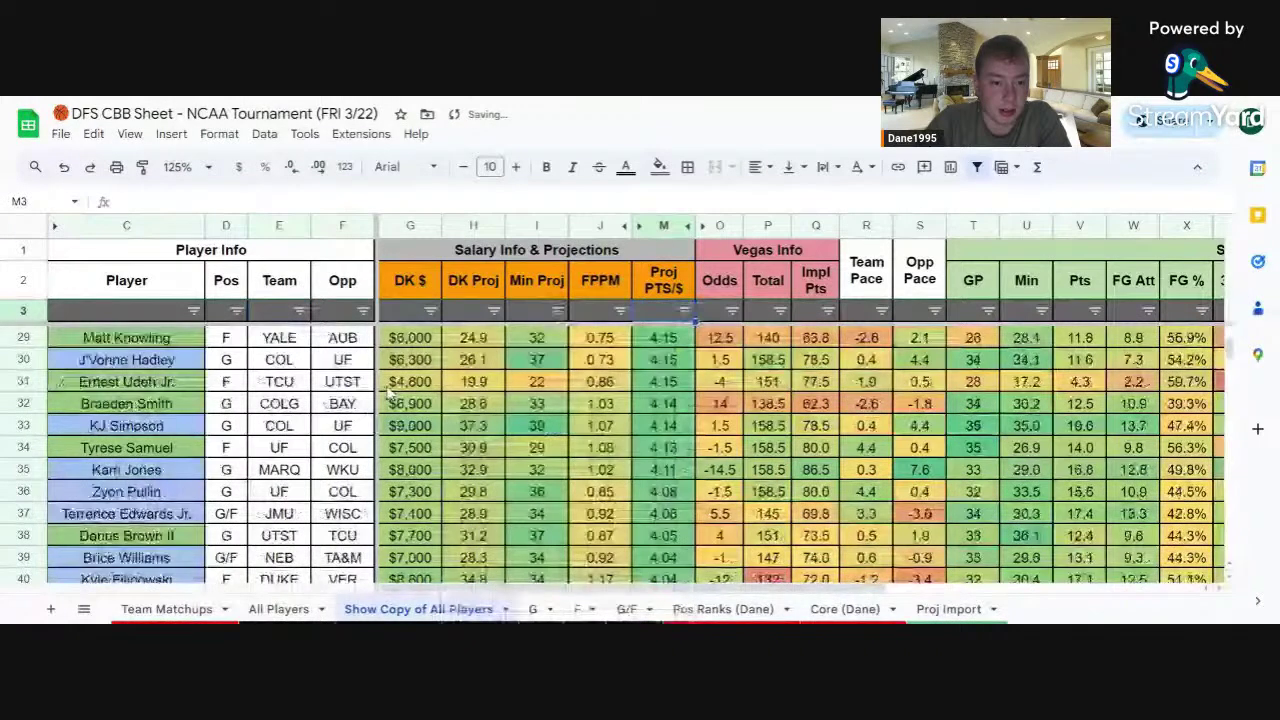
{"action": "left_click", "coordinate": [279, 425]}
{"action": "scroll", "coordinate": [283, 442], "scroll_direction": "up", "scroll_amount": 3}
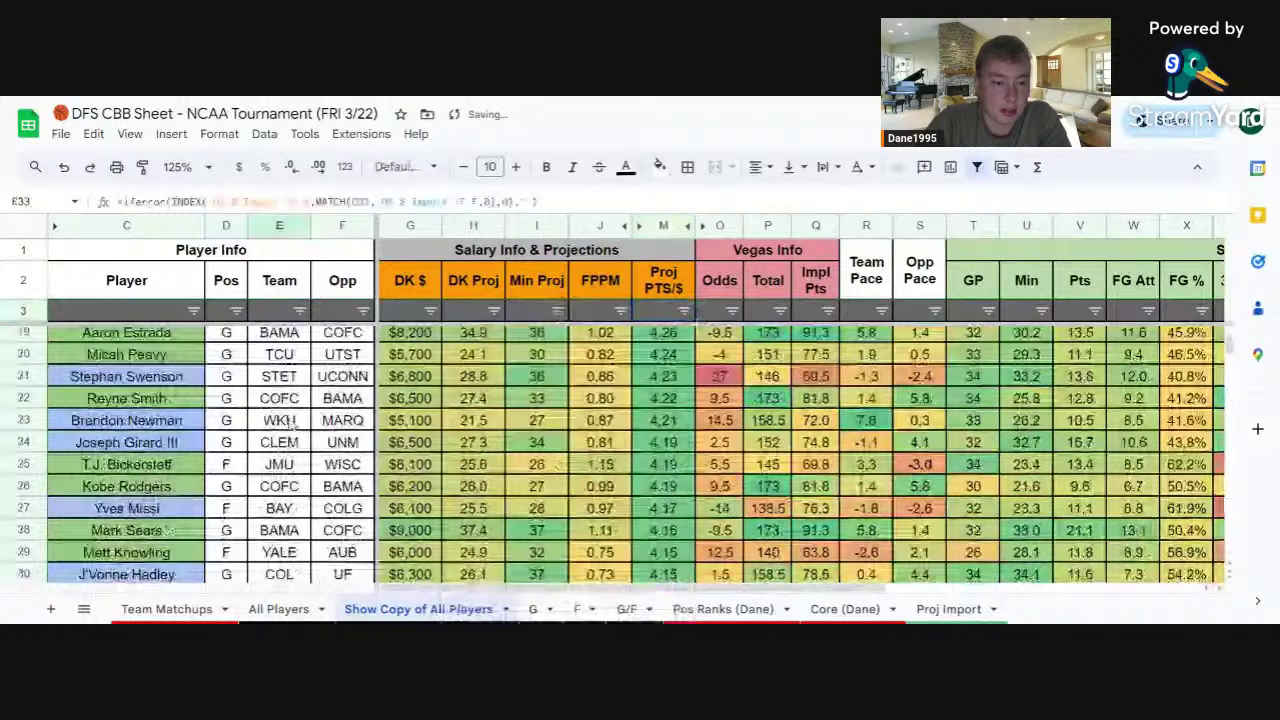
Filter the Team column of the sorted player list to only BAY and COLG
{"action": "left_click", "coordinate": [299, 311]}
{"action": "scroll", "coordinate": [150, 490], "scroll_direction": "down", "scroll_amount": 5}
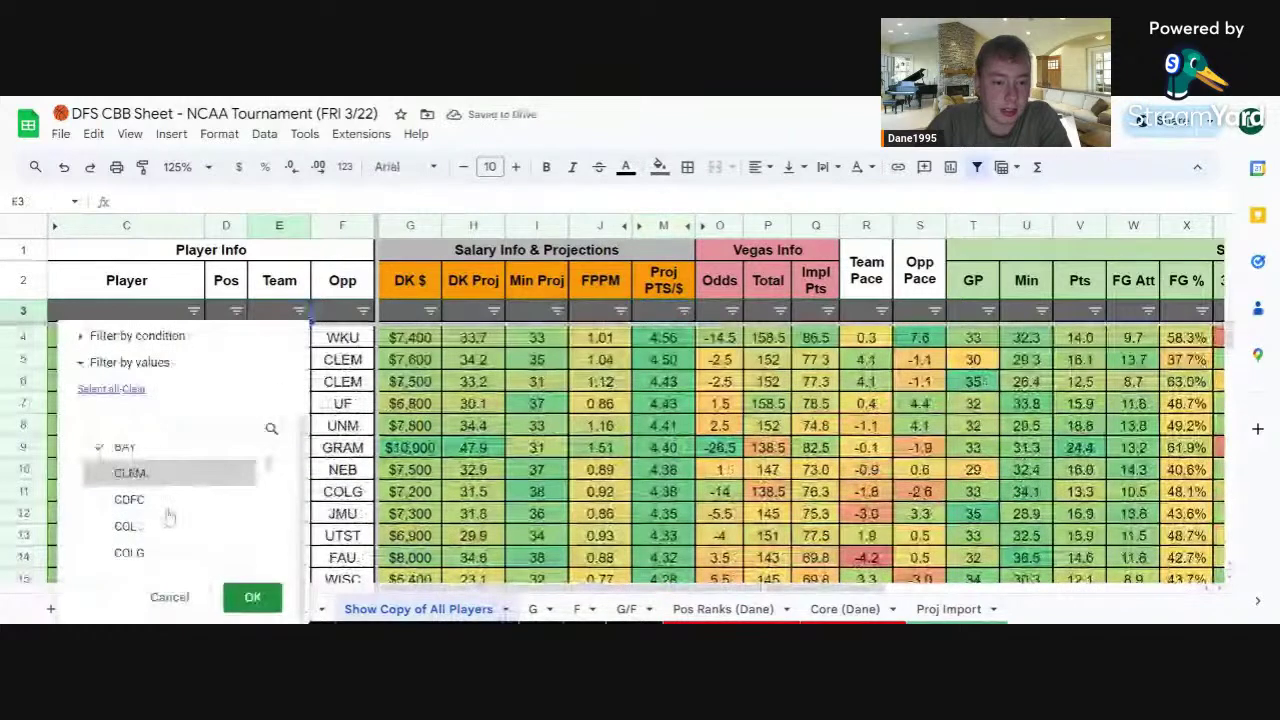
{"action": "left_click", "coordinate": [161, 540]}
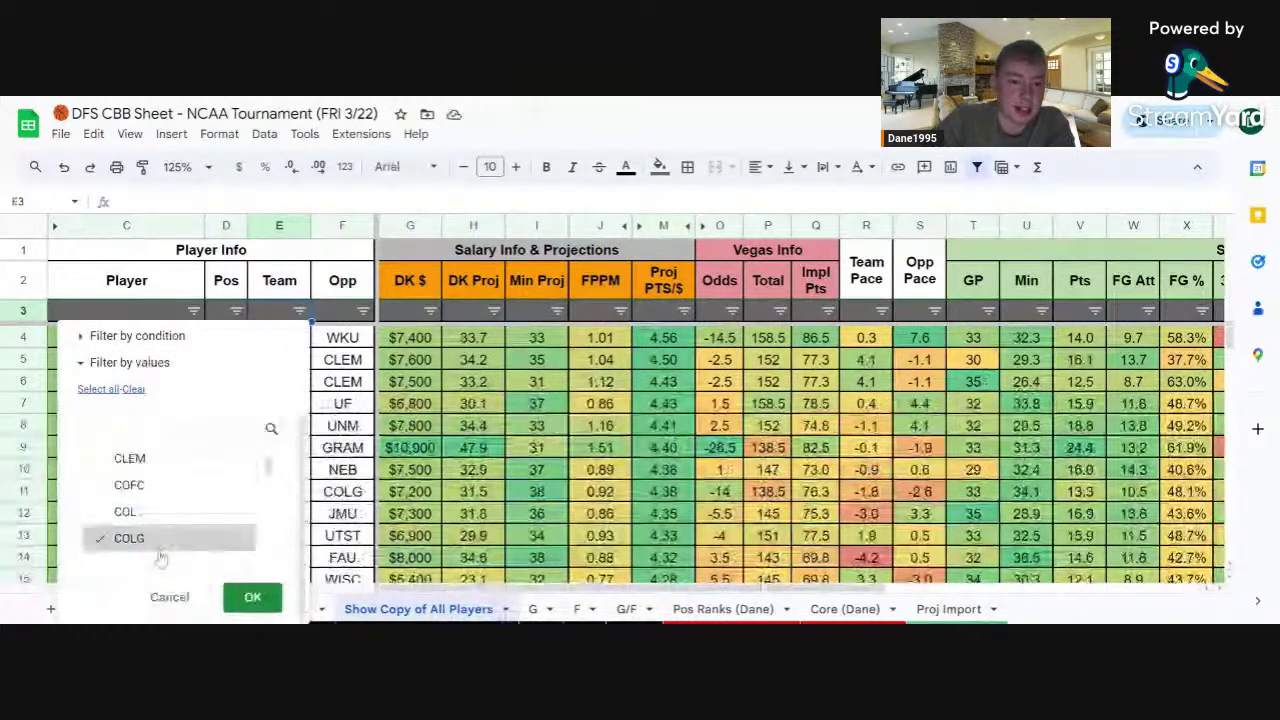
{"action": "left_click", "coordinate": [252, 597]}
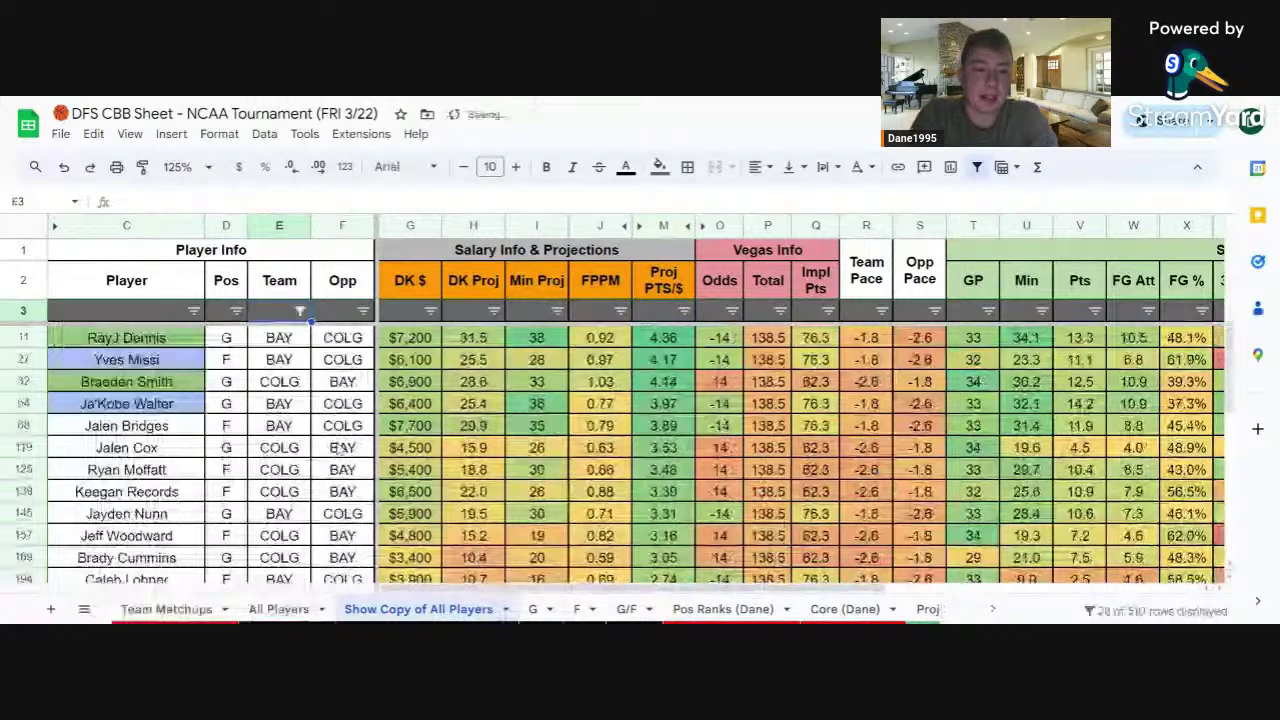
Check the Team Matchups sheet for the game after BAY–COLG and filter the copied player list's Team column to only SDSU and UAB
{"action": "left_click", "coordinate": [188, 384]}
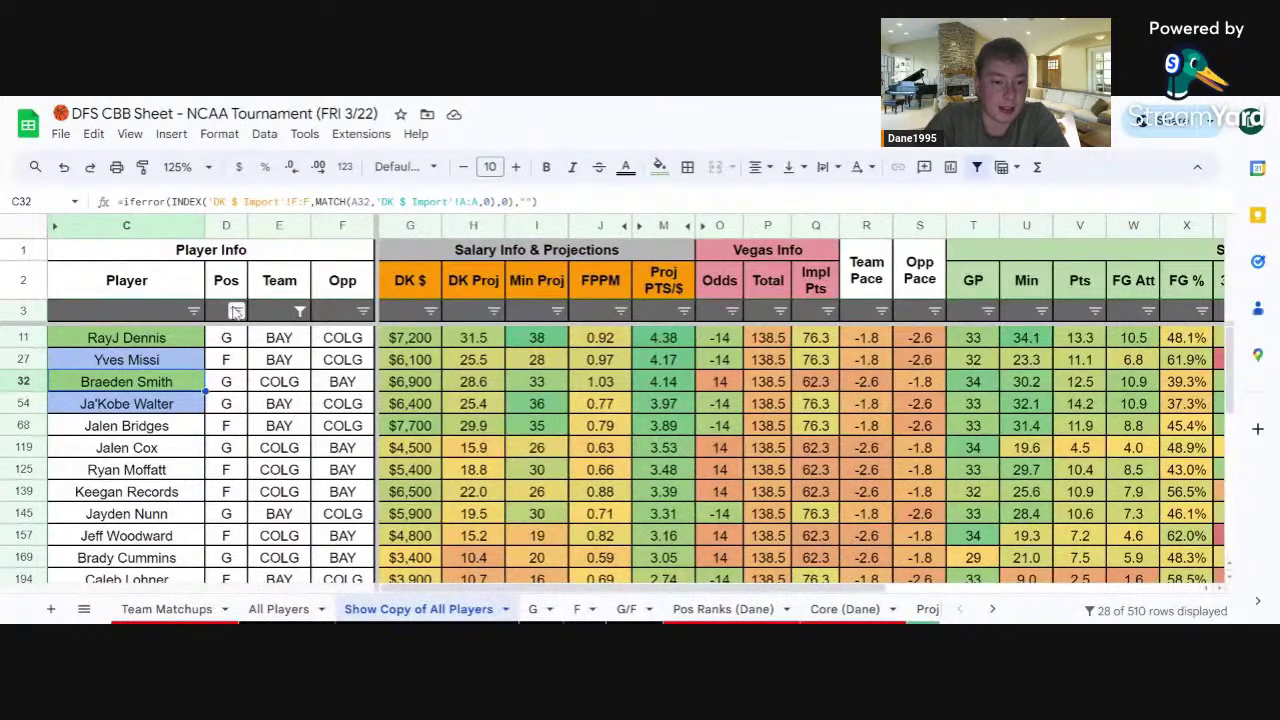
{"action": "left_click", "coordinate": [175, 610]}
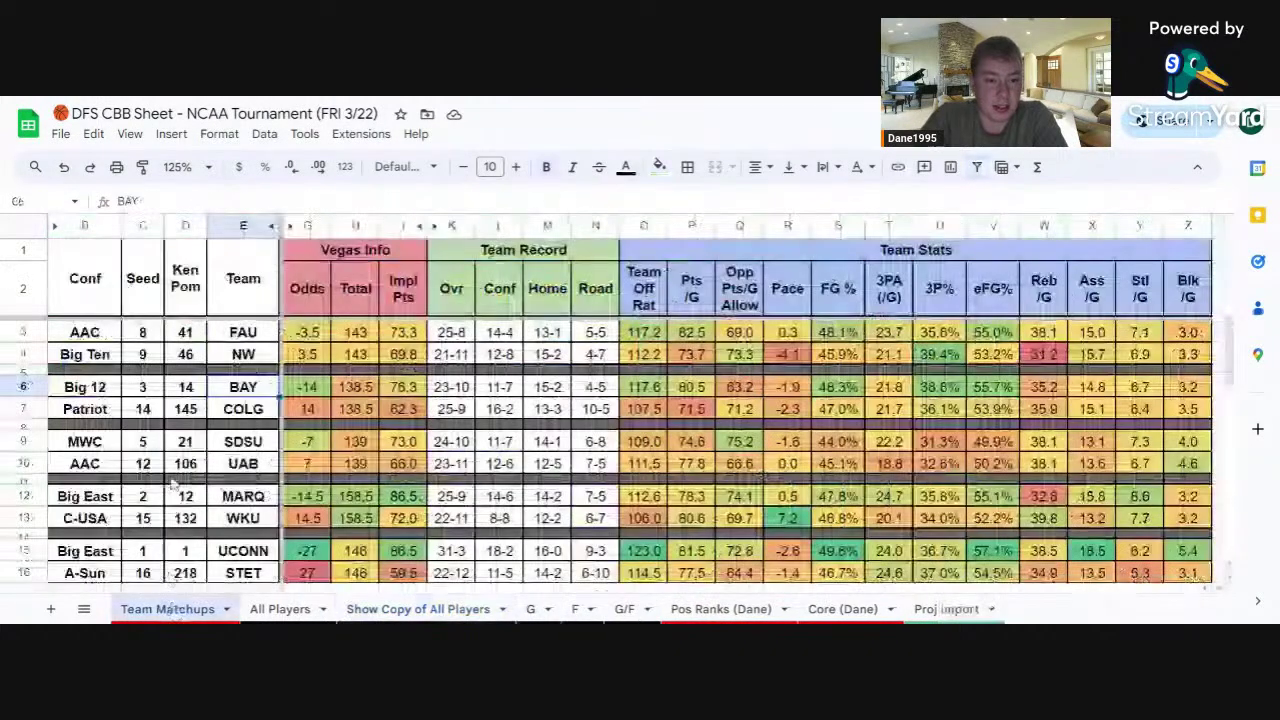
{"action": "scroll", "coordinate": [300, 500], "scroll_direction": "down", "scroll_amount": 3}
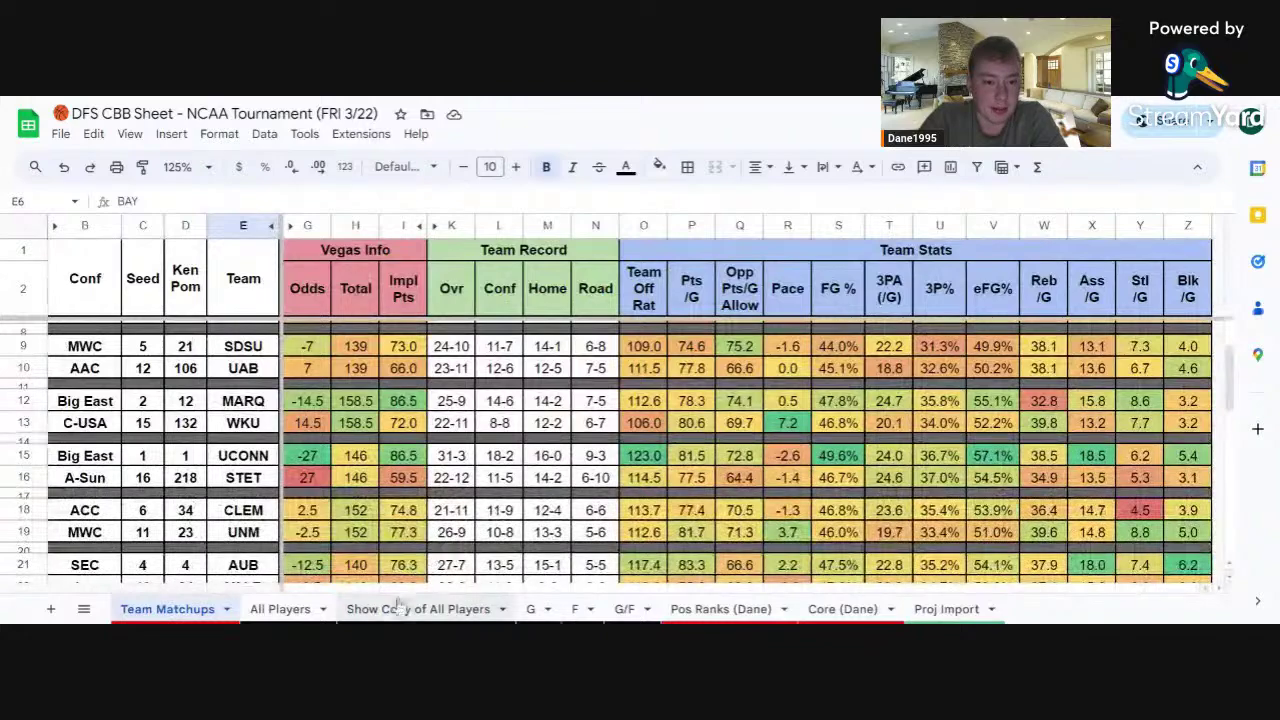
{"action": "left_click", "coordinate": [397, 610]}
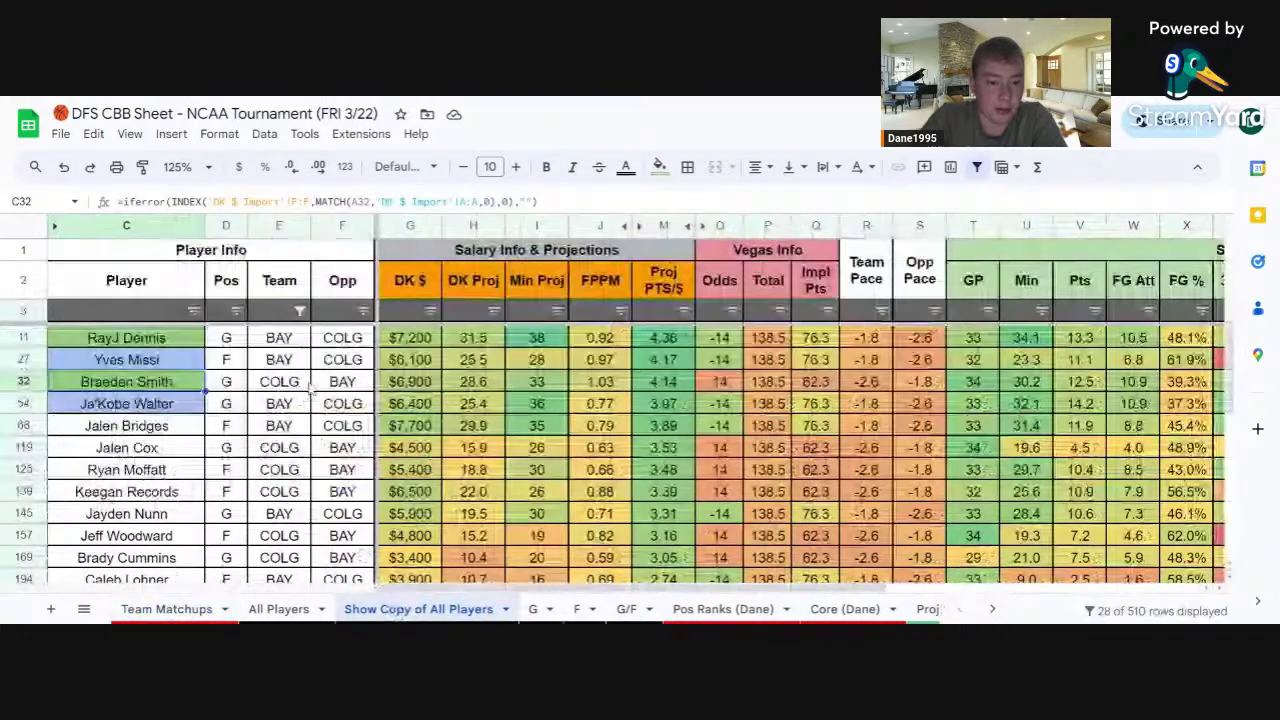
{"action": "left_click", "coordinate": [299, 311]}
{"action": "left_click", "coordinate": [134, 519]}
{"action": "scroll", "coordinate": [153, 497], "scroll_direction": "down", "scroll_amount": 5}
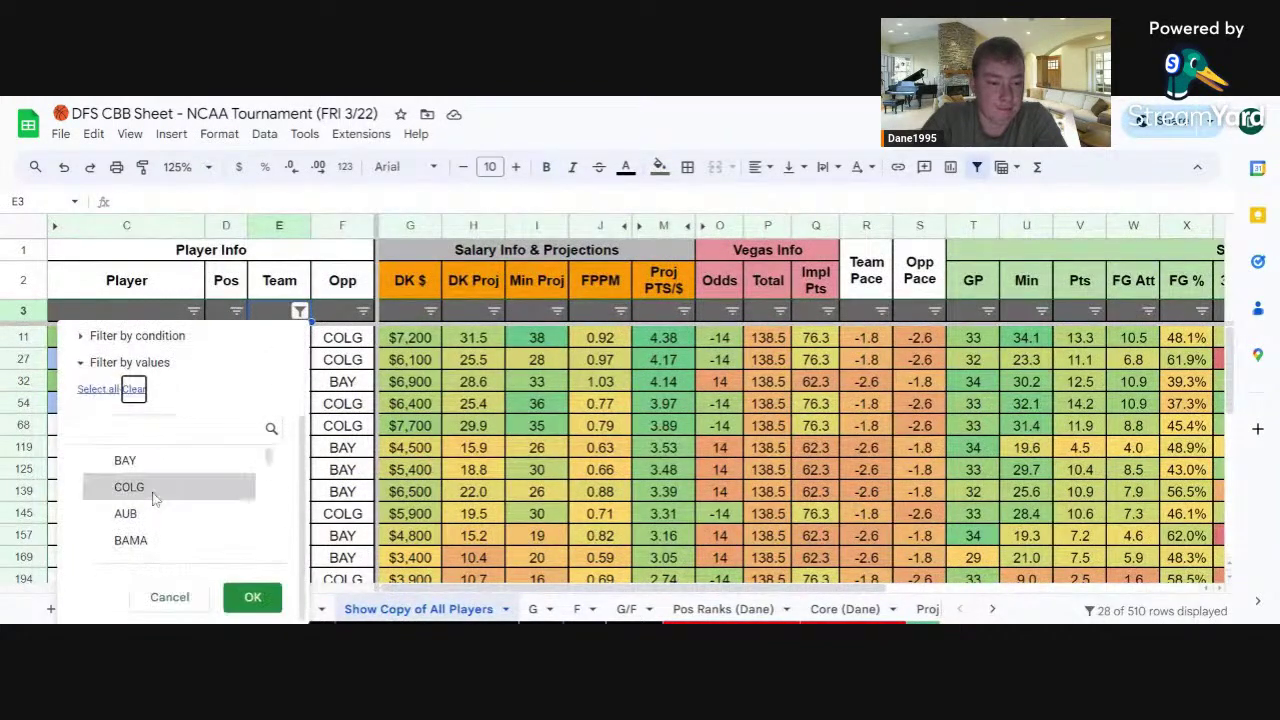
{"action": "scroll", "coordinate": [153, 497], "scroll_direction": "down", "scroll_amount": 10}
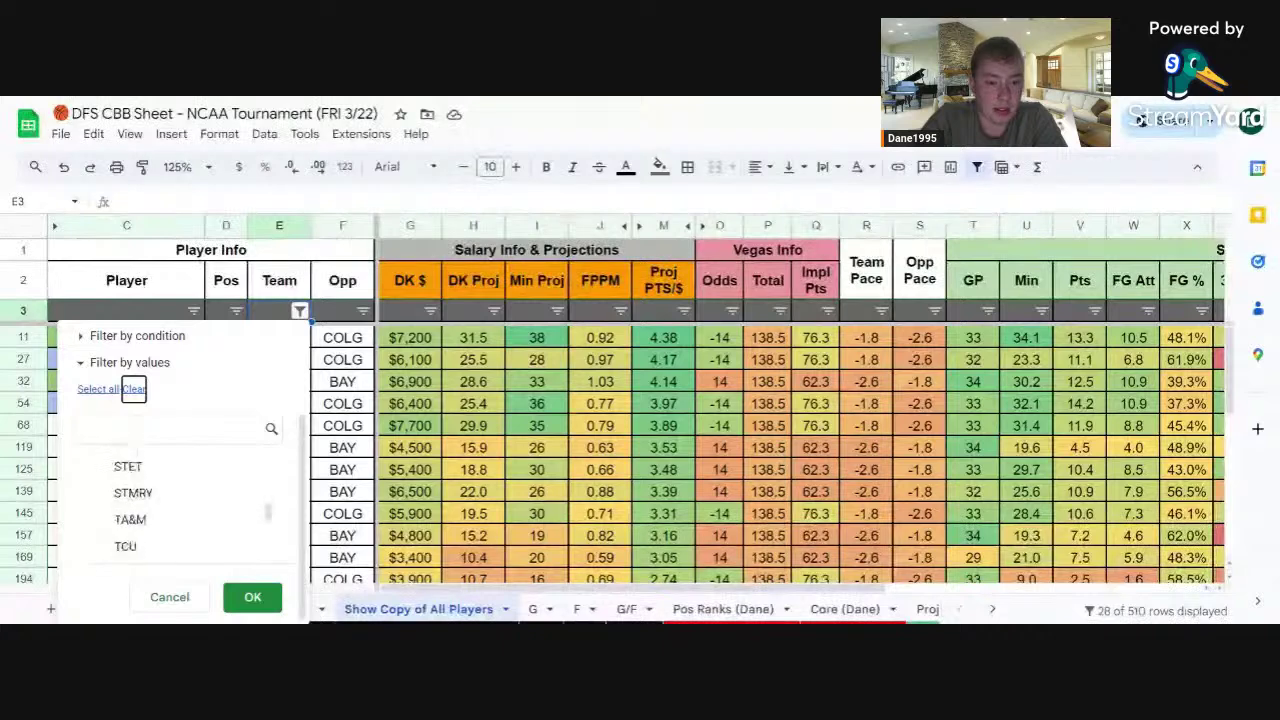
{"action": "scroll", "coordinate": [153, 497], "scroll_direction": "up", "scroll_amount": 1}
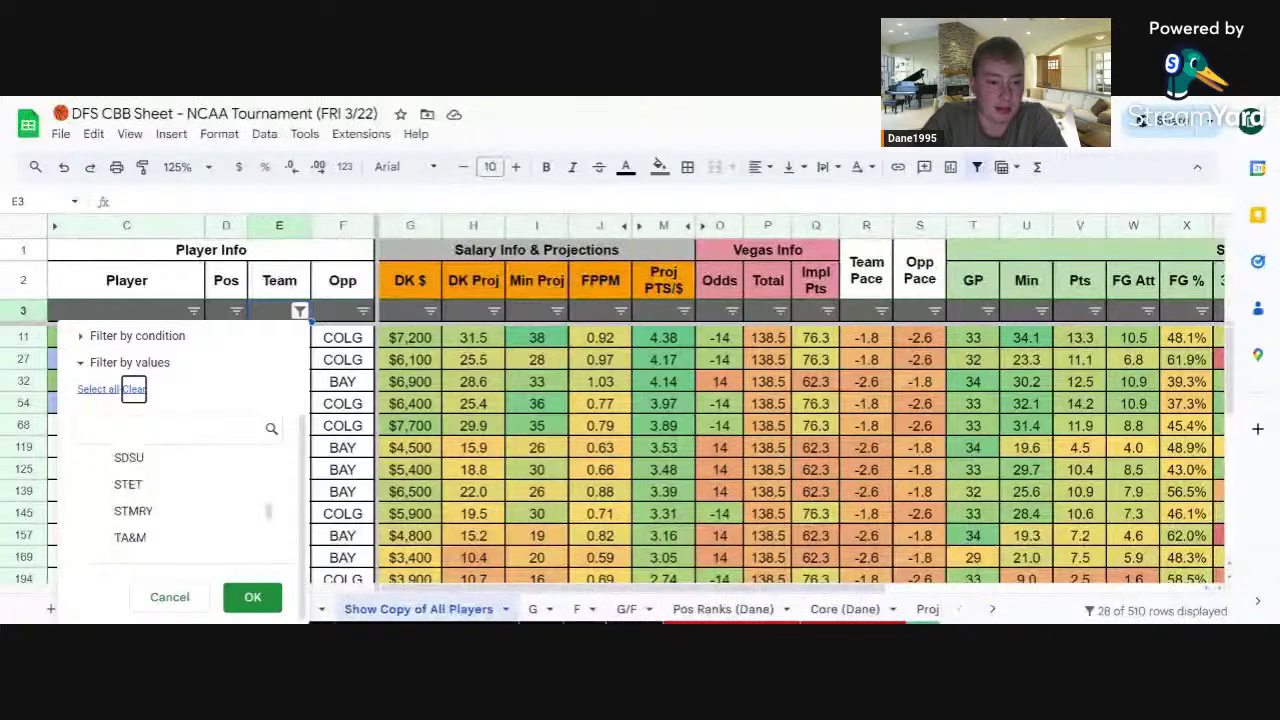
{"action": "scroll", "coordinate": [169, 525], "scroll_direction": "down", "scroll_amount": 2}
{"action": "scroll", "coordinate": [169, 530], "scroll_direction": "down", "scroll_amount": 1}
{"action": "left_click", "coordinate": [130, 458]}
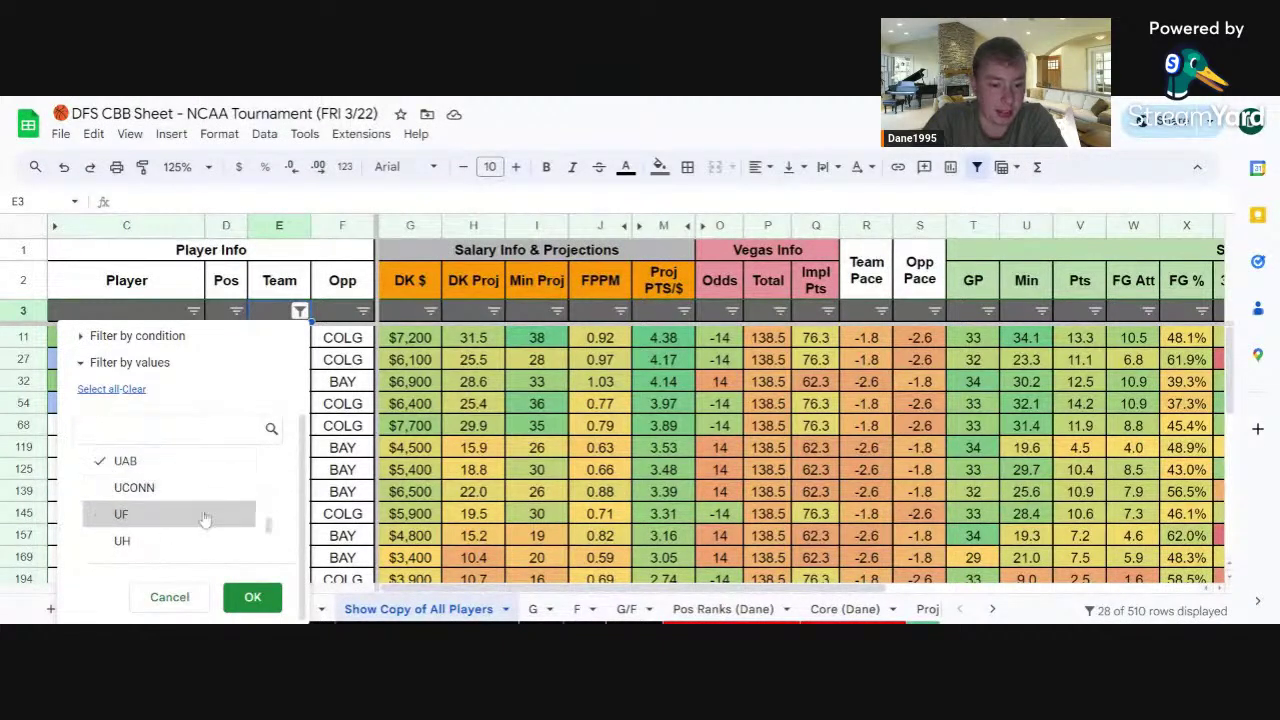
{"action": "left_click", "coordinate": [252, 597]}
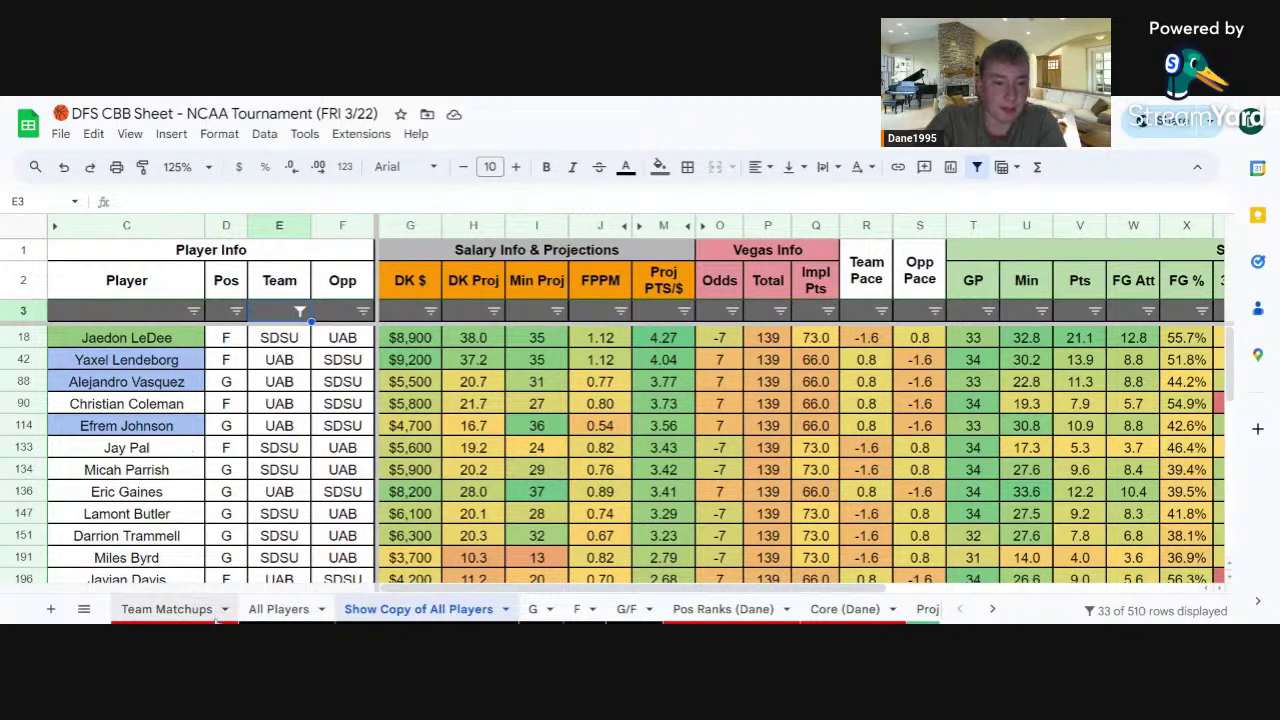
Look up the next game on the Team Matchups sheet and filter the copied player list's Team column to only MARQ and WKU
{"action": "left_click", "coordinate": [170, 609]}
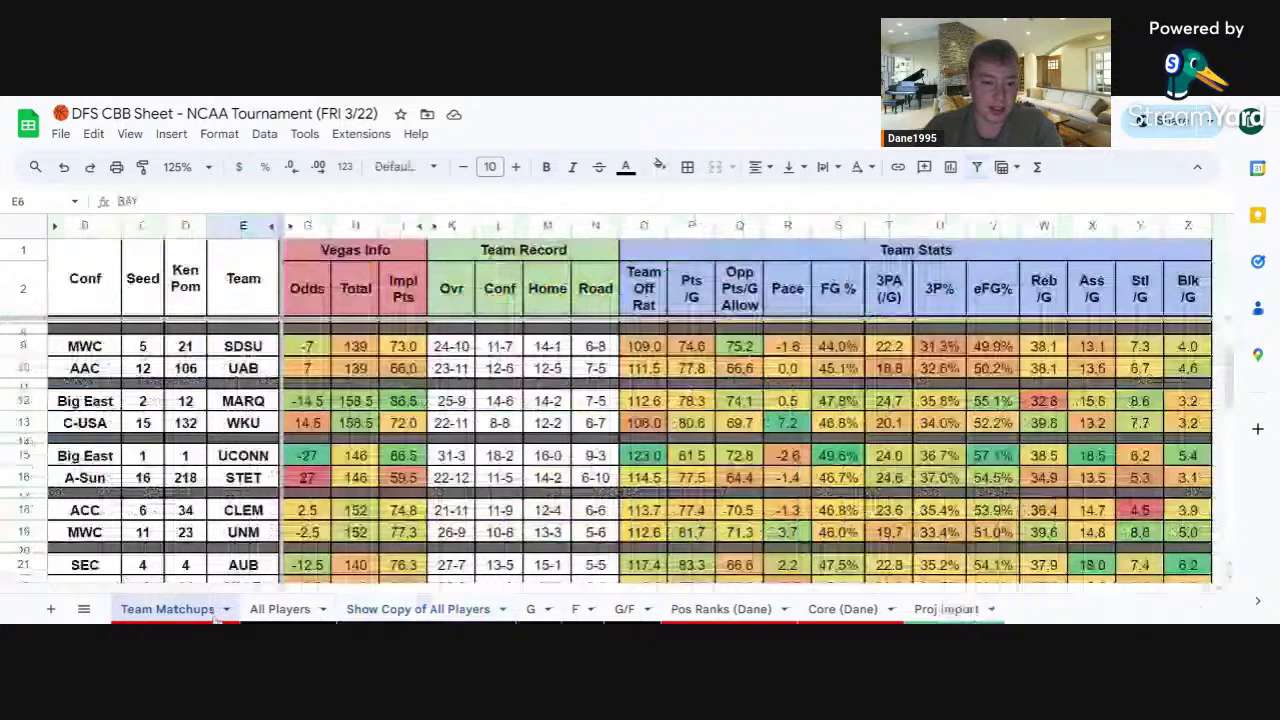
{"action": "scroll", "coordinate": [310, 484], "scroll_direction": "down", "scroll_amount": 1}
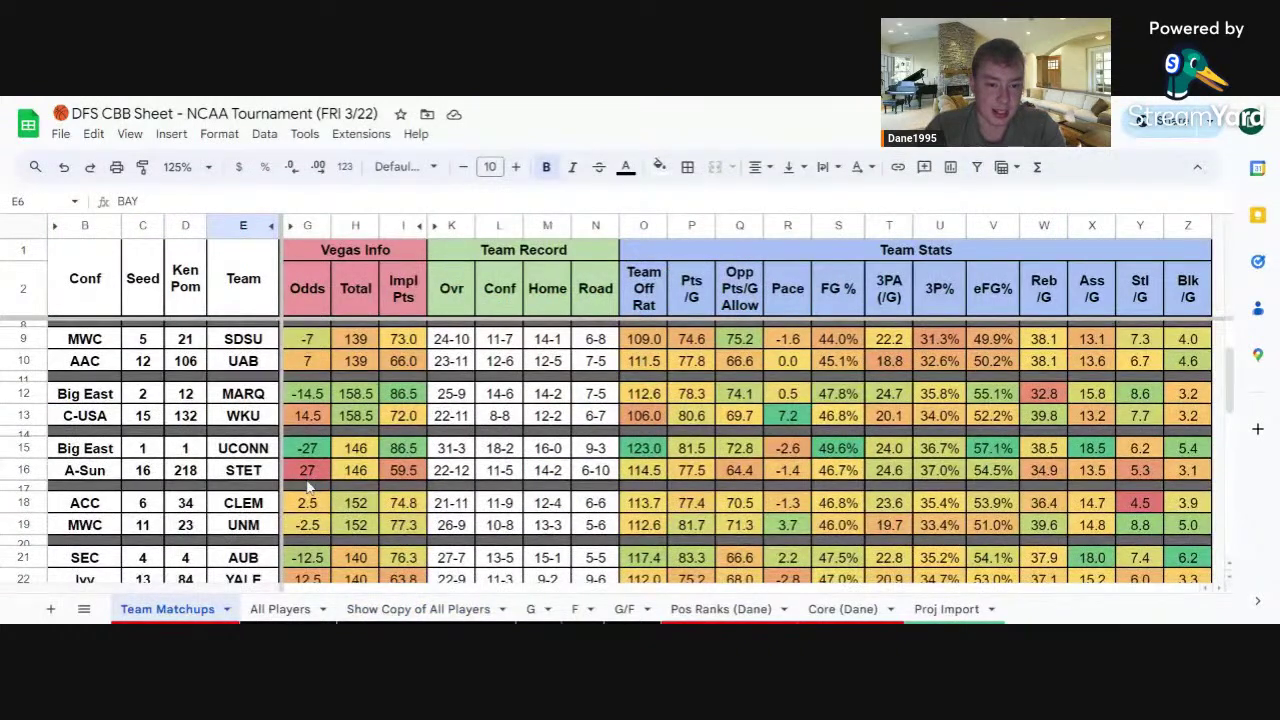
{"action": "scroll", "coordinate": [310, 484], "scroll_direction": "down", "scroll_amount": 1}
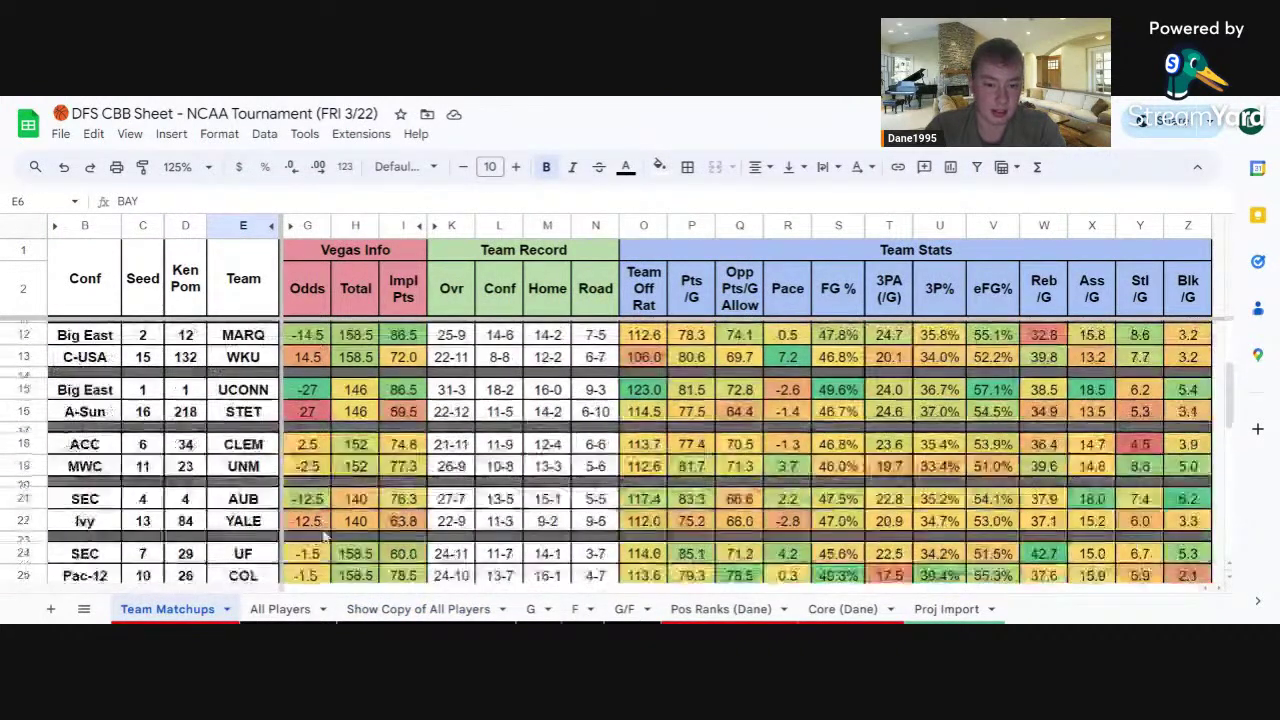
{"action": "left_click", "coordinate": [400, 608]}
{"action": "left_click", "coordinate": [300, 311]}
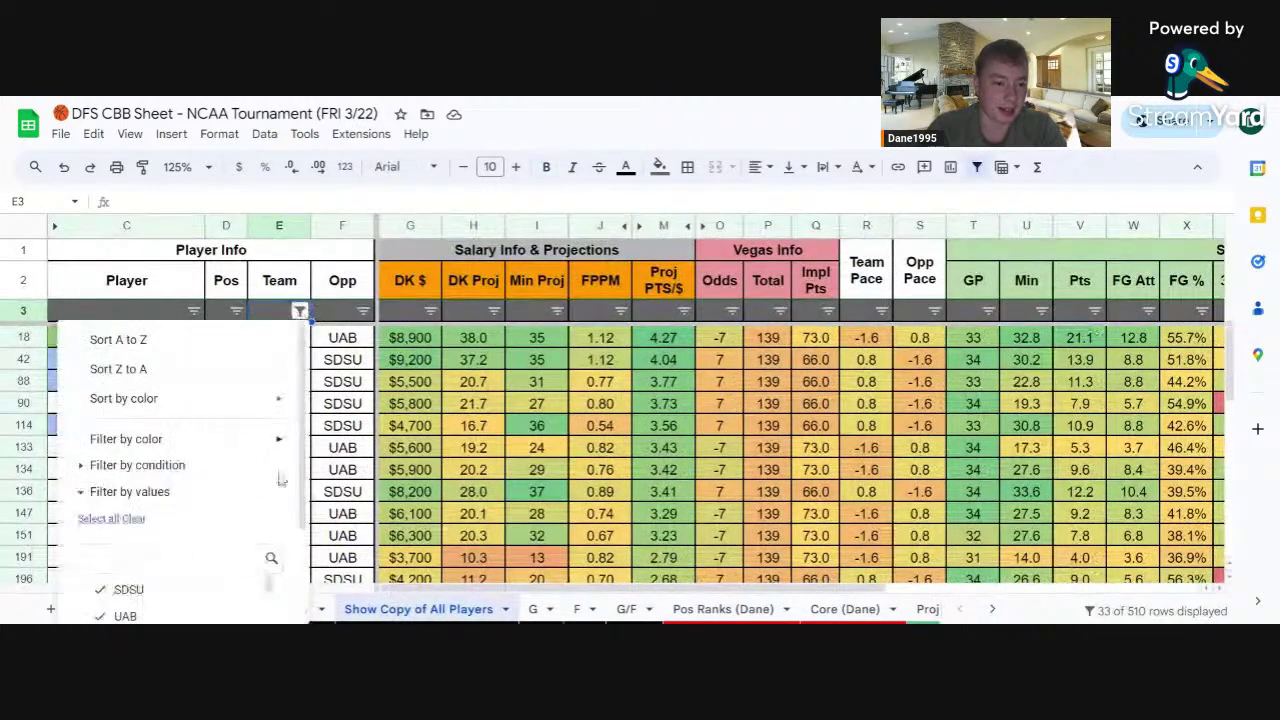
{"action": "scroll", "coordinate": [163, 530], "scroll_direction": "down", "scroll_amount": 1}
{"action": "left_click", "coordinate": [134, 448]}
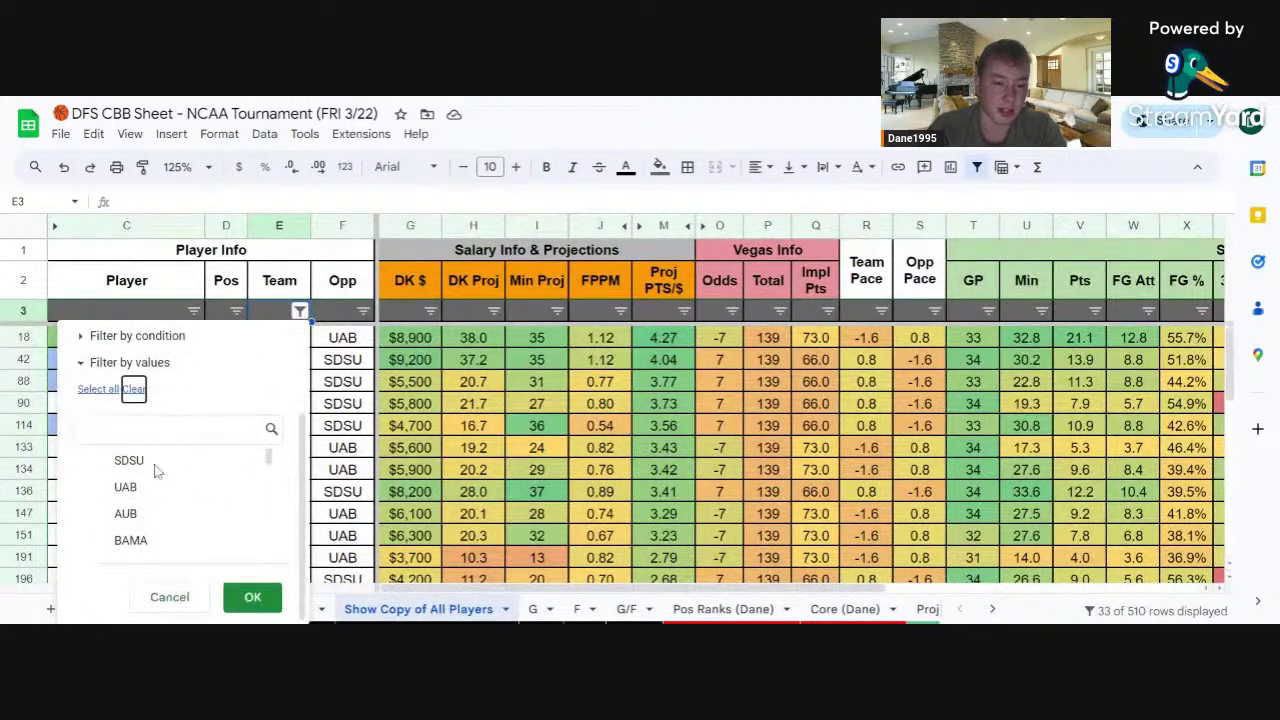
{"action": "scroll", "coordinate": [157, 516], "scroll_direction": "down", "scroll_amount": 2}
{"action": "scroll", "coordinate": [157, 516], "scroll_direction": "down", "scroll_amount": 5}
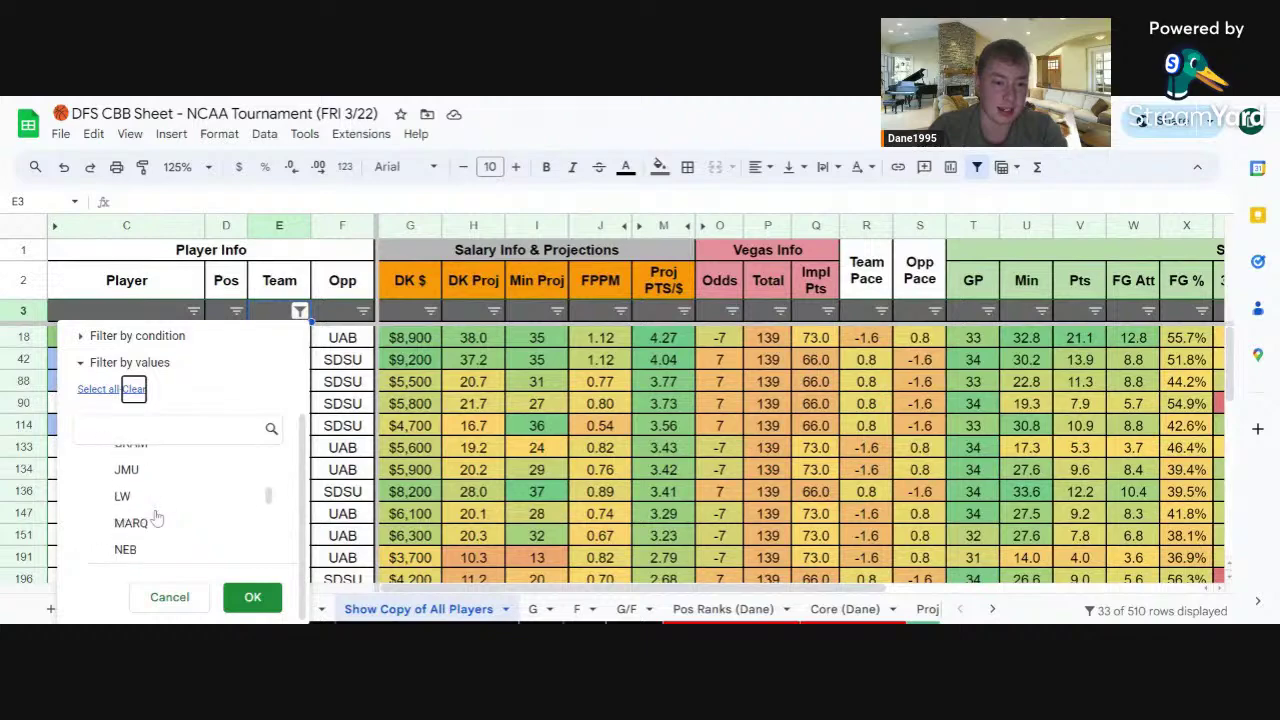
{"action": "scroll", "coordinate": [157, 534], "scroll_direction": "down", "scroll_amount": 4}
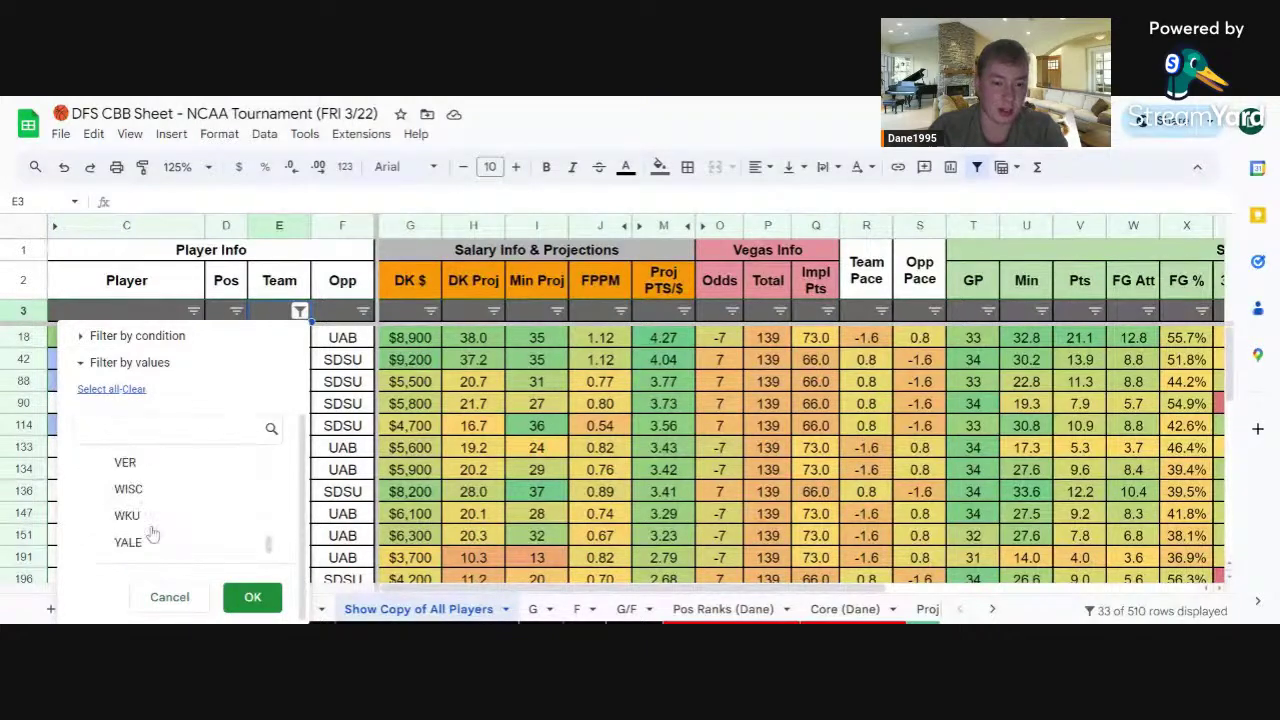
{"action": "left_click", "coordinate": [155, 524]}
{"action": "left_click", "coordinate": [252, 597]}
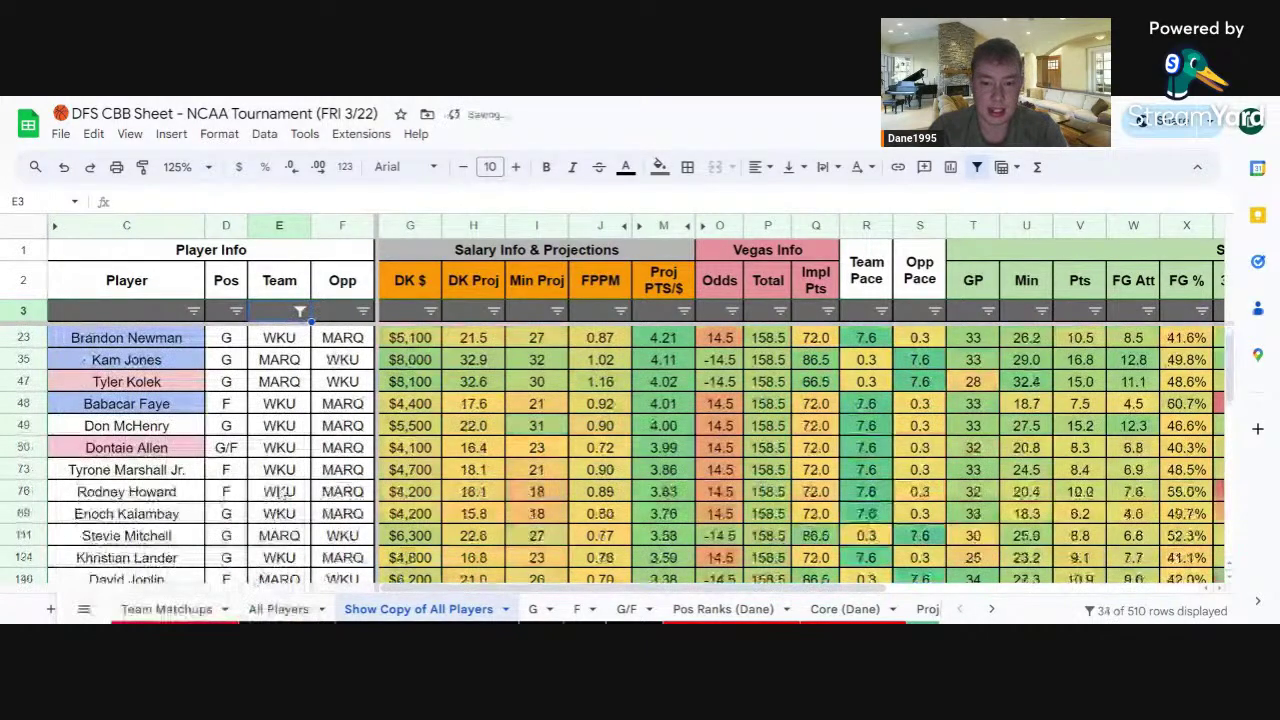
Set WKU guard Brandon Newman's Injury Status to CORE in the filtered player list
{"action": "left_click", "coordinate": [280, 491]}
{"action": "scroll", "coordinate": [282, 491], "scroll_direction": "up", "scroll_amount": 1}
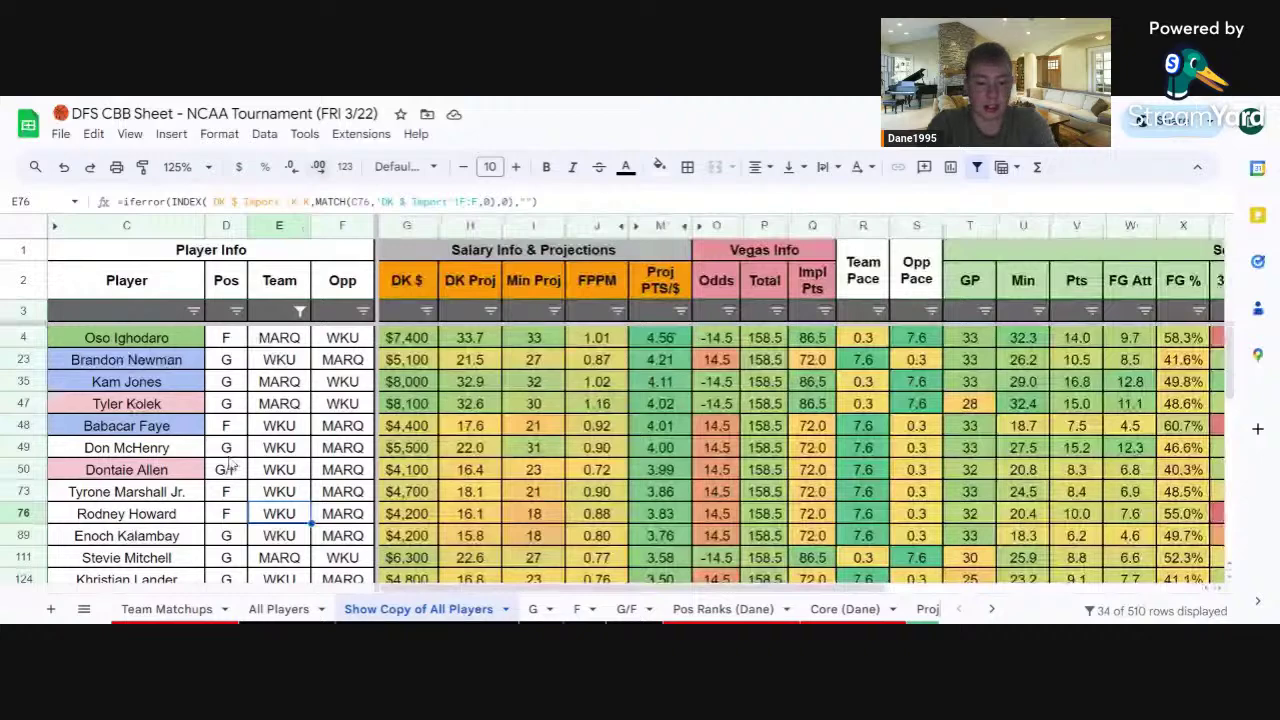
{"action": "scroll", "coordinate": [228, 468], "scroll_direction": "right", "scroll_amount": 10}
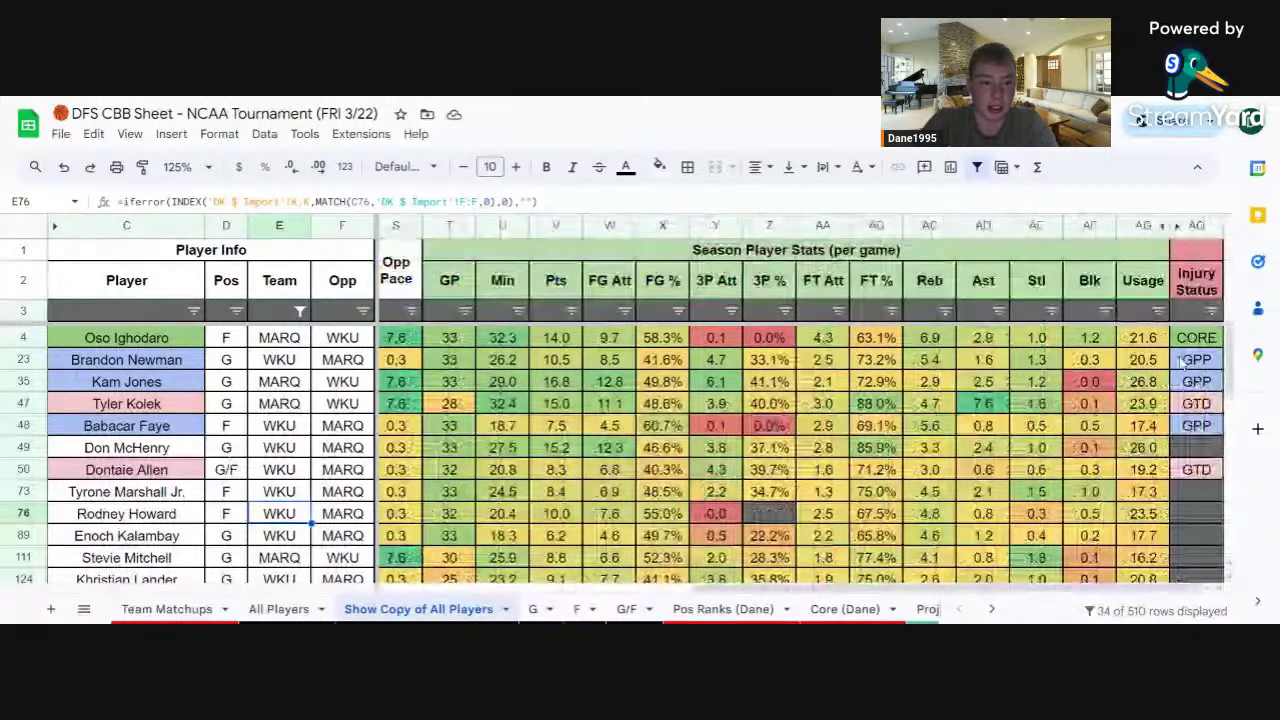
{"action": "left_click", "coordinate": [1183, 360]}
{"action": "type", "text": "CORE"}
{"action": "key", "text": "Return"}
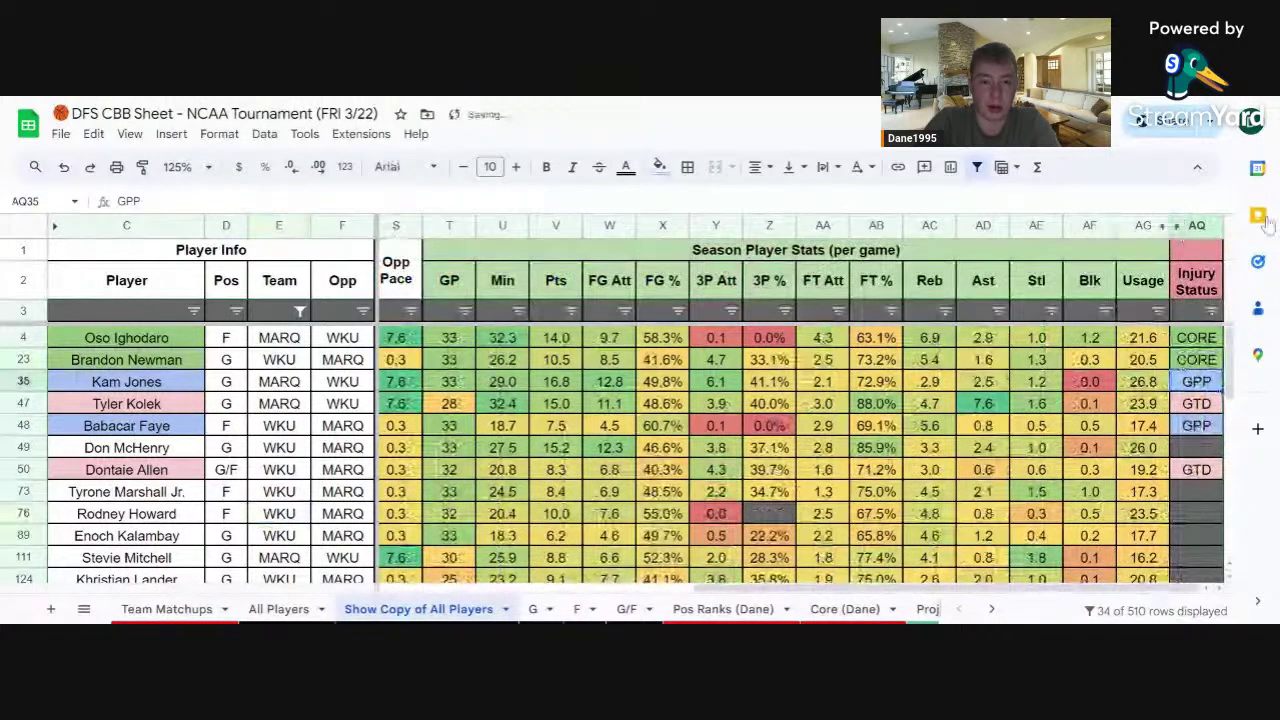
{"action": "left_click", "coordinate": [504, 469]}
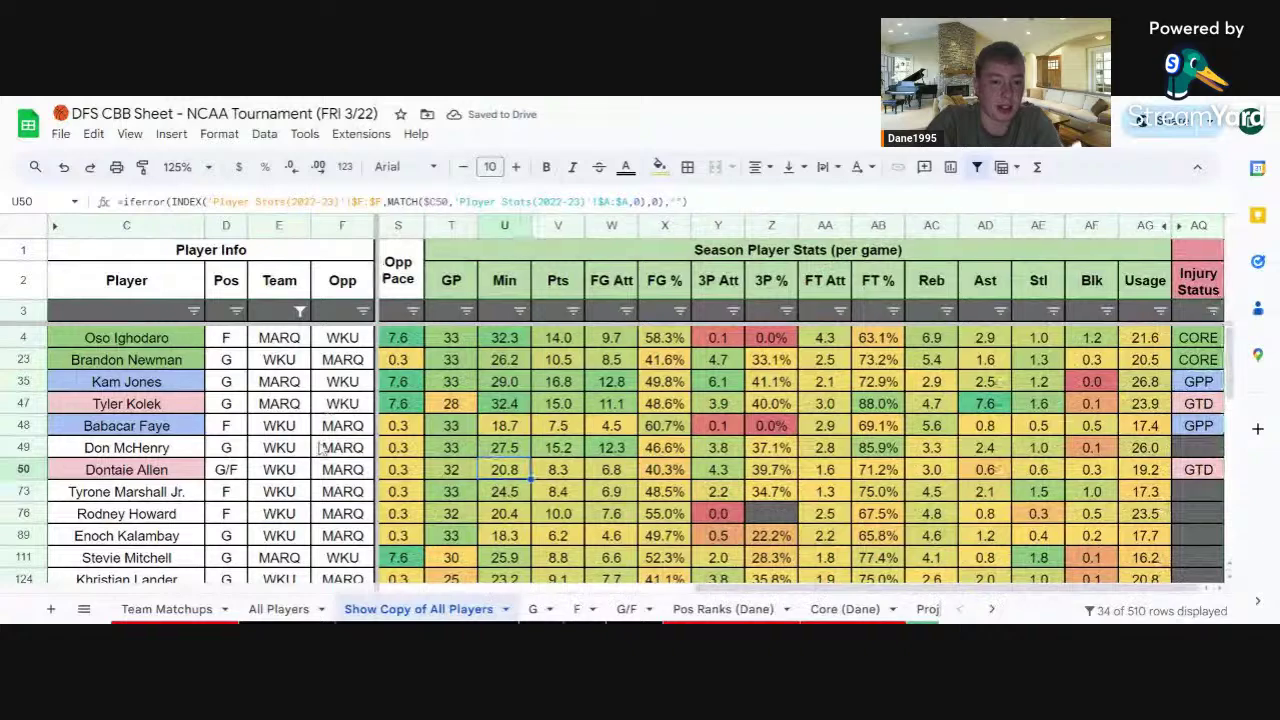
{"action": "scroll", "coordinate": [322, 449], "scroll_direction": "left", "scroll_amount": 2}
{"action": "scroll", "coordinate": [322, 449], "scroll_direction": "left", "scroll_amount": 10}
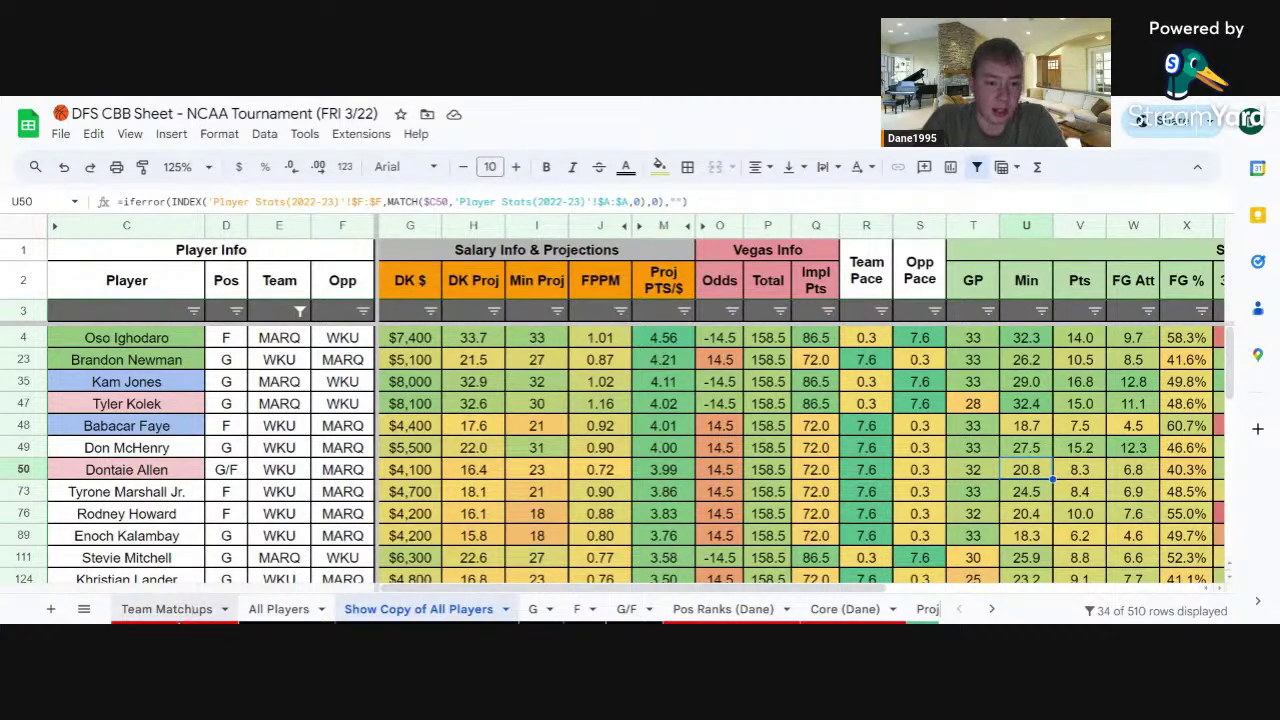
Check the Team Matchups sheet for the game after MARQ–WKU and filter the copied player list's Team column to only UCONN and STET
{"action": "left_click", "coordinate": [167, 609]}
{"action": "scroll", "coordinate": [237, 478], "scroll_direction": "down", "scroll_amount": 5}
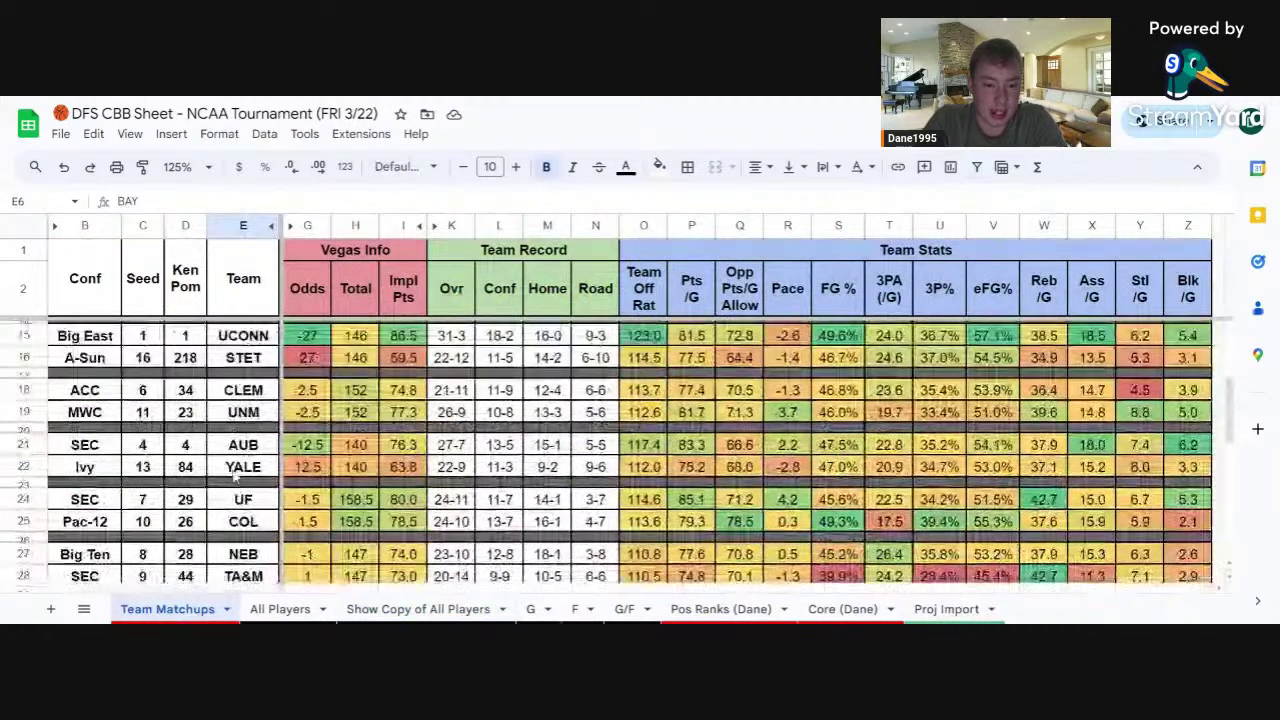
{"action": "left_click", "coordinate": [414, 606]}
{"action": "left_click", "coordinate": [300, 311]}
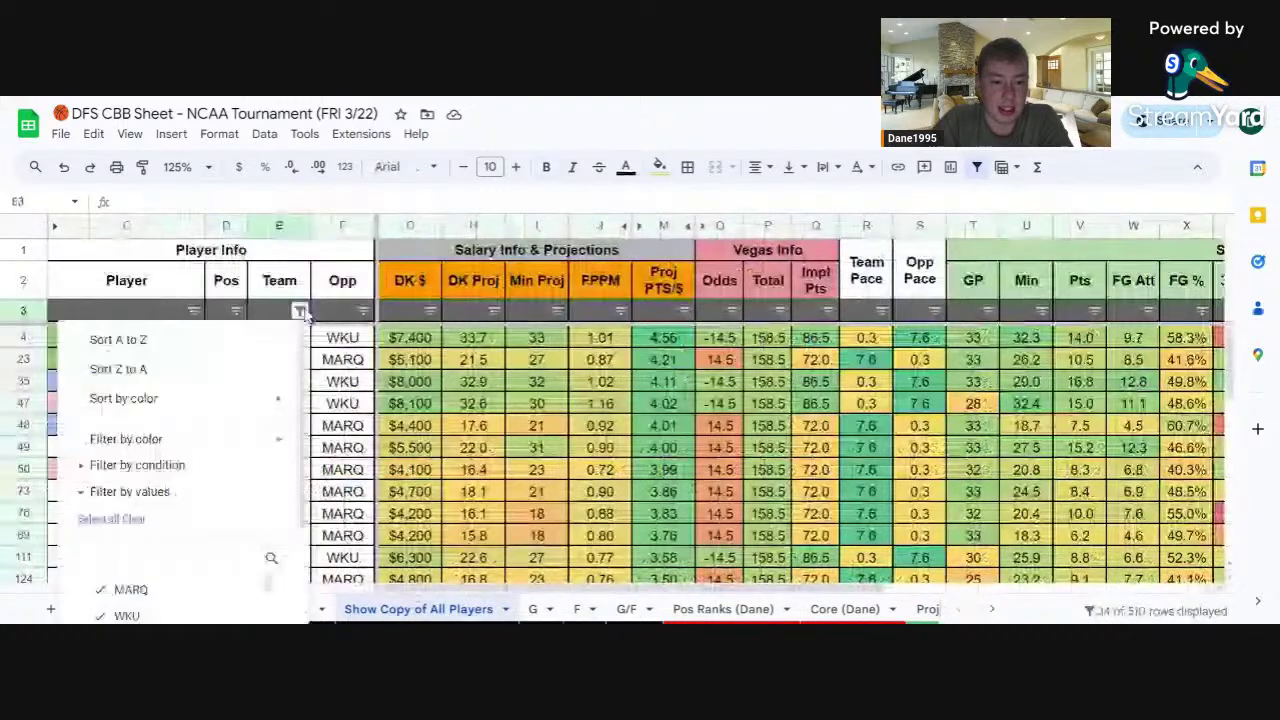
{"action": "left_click", "coordinate": [133, 518]}
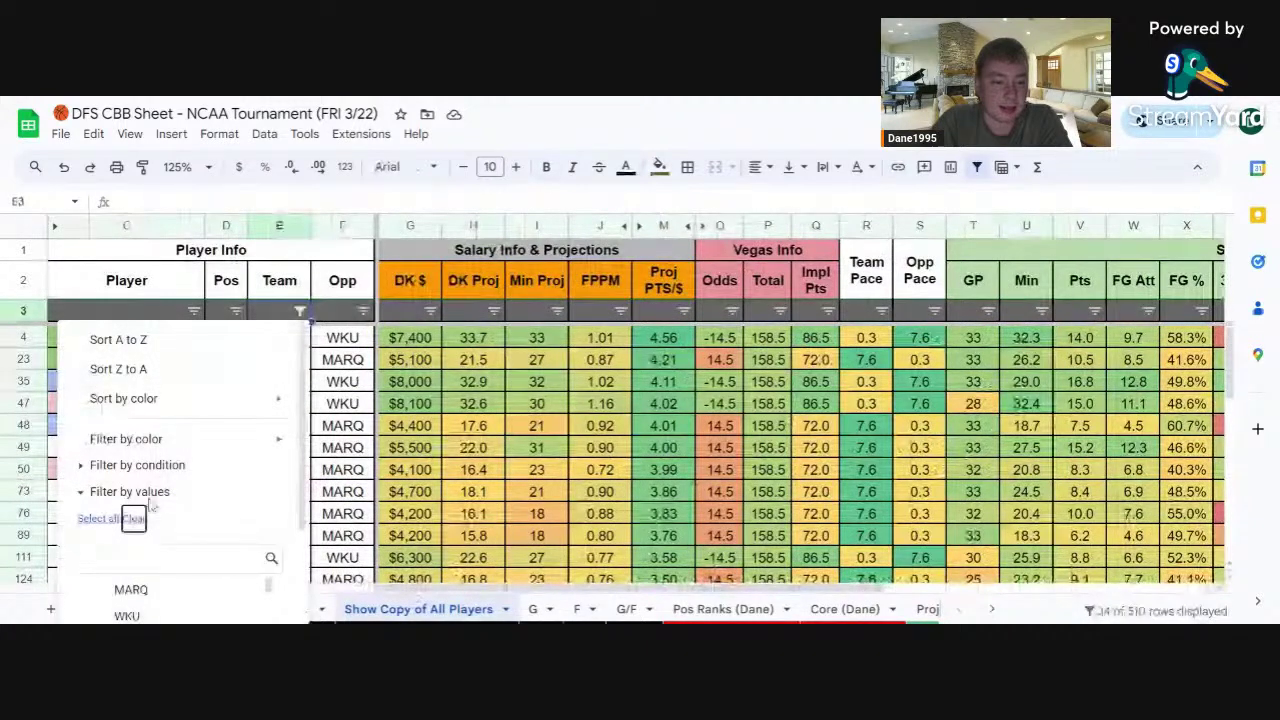
{"action": "scroll", "coordinate": [150, 506], "scroll_direction": "down", "scroll_amount": 10}
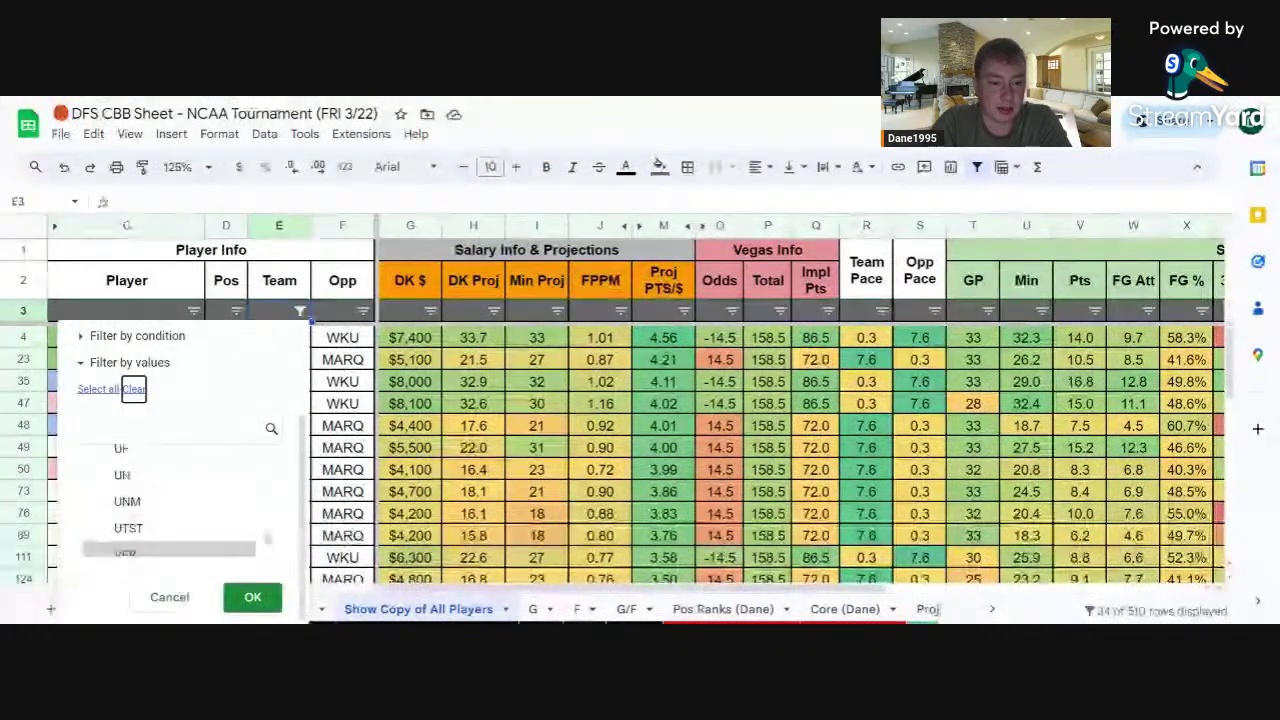
{"action": "scroll", "coordinate": [166, 494], "scroll_direction": "up", "scroll_amount": 2}
{"action": "scroll", "coordinate": [170, 540], "scroll_direction": "down", "scroll_amount": 3}
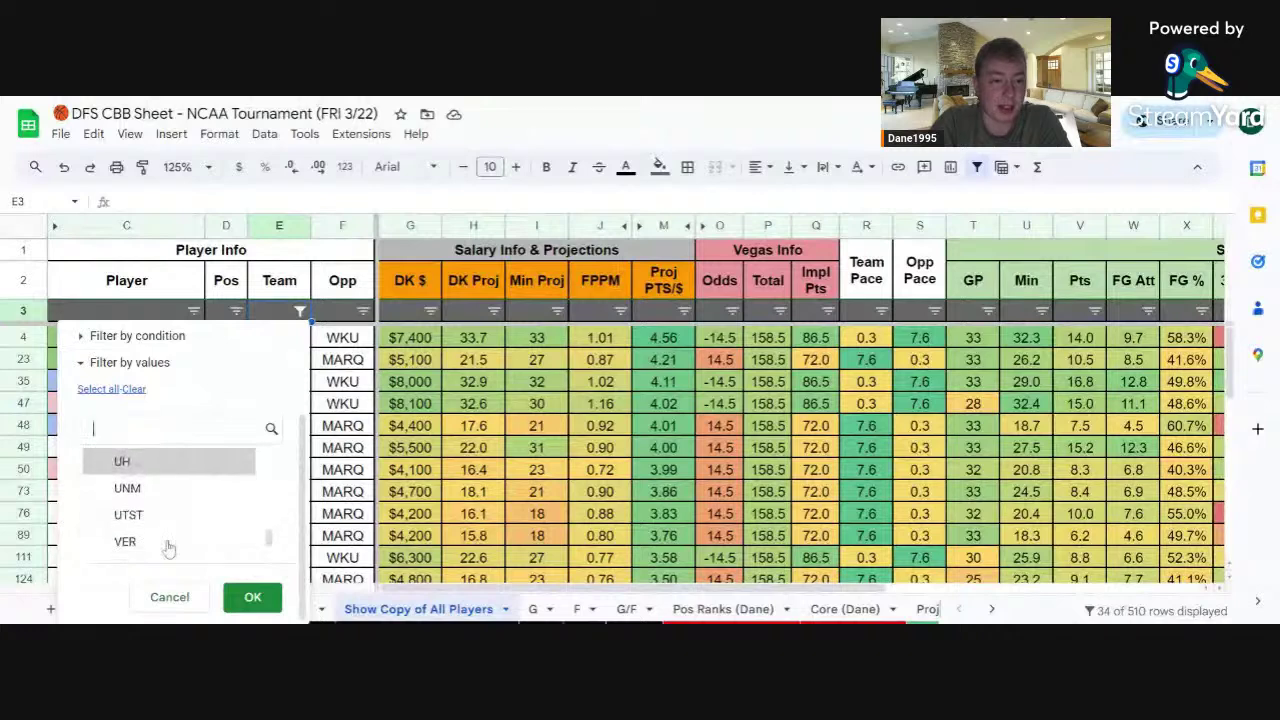
{"action": "scroll", "coordinate": [166, 543], "scroll_direction": "up", "scroll_amount": 3}
{"action": "left_click", "coordinate": [155, 500]}
{"action": "scroll", "coordinate": [260, 455], "scroll_direction": "down", "scroll_amount": 1}
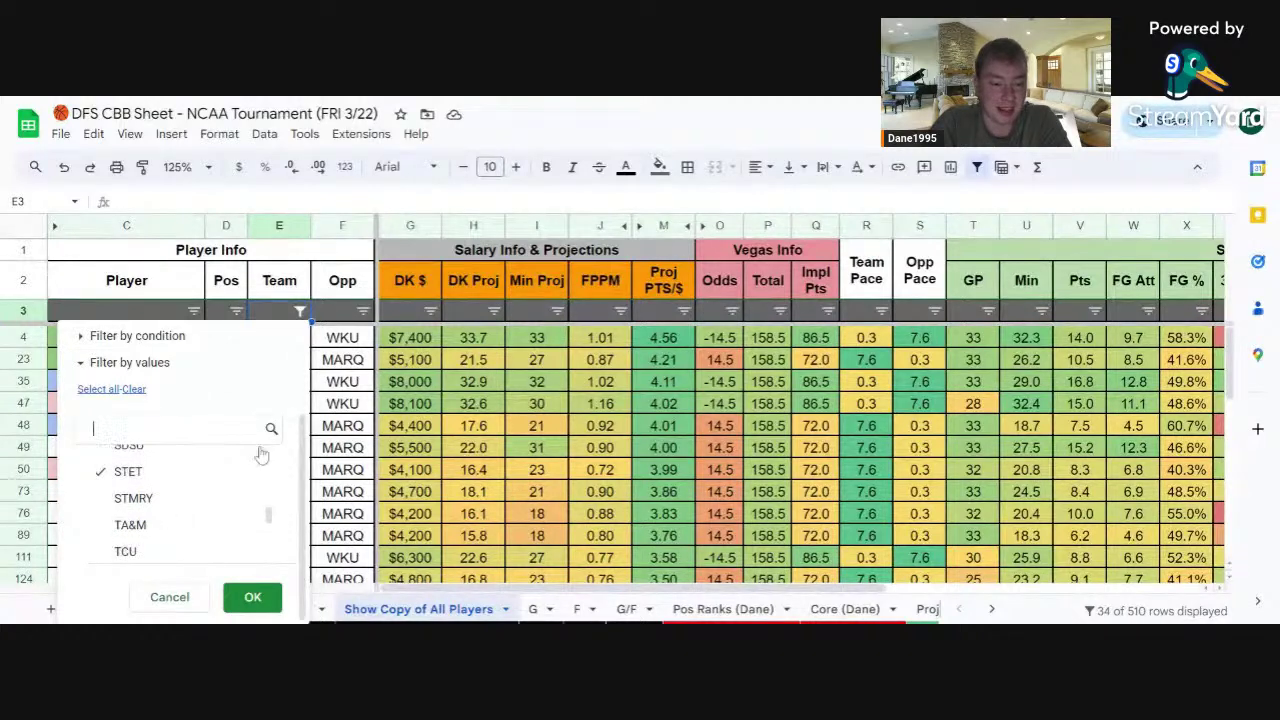
{"action": "scroll", "coordinate": [260, 455], "scroll_direction": "down", "scroll_amount": 1}
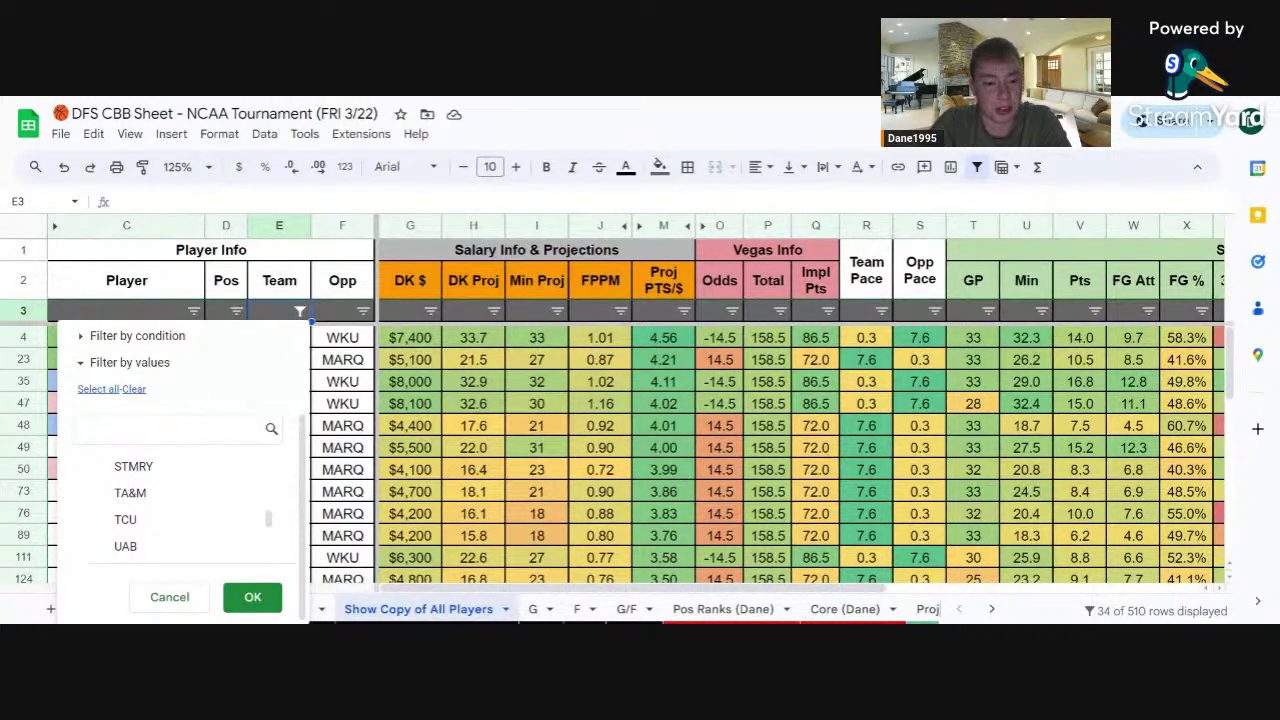
{"action": "left_click", "coordinate": [252, 597]}
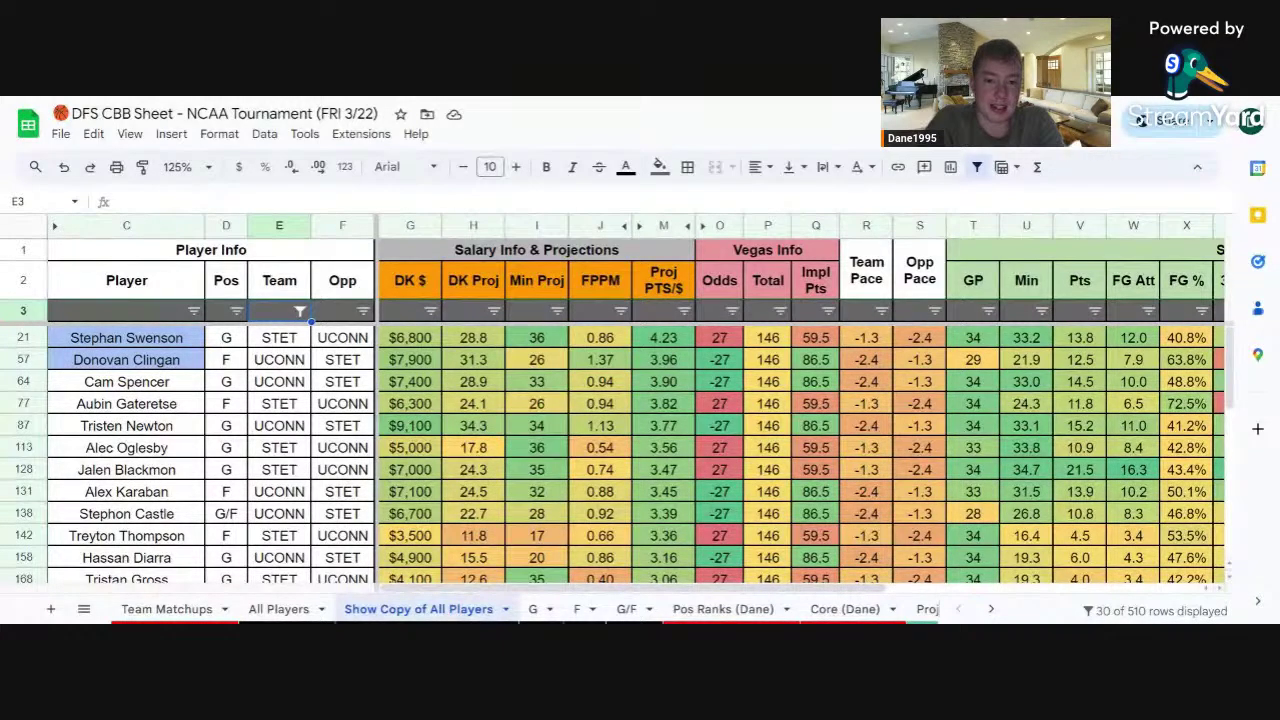
Look up the game after UCONN–STET on the Team Matchups sheet
{"action": "scroll", "coordinate": [800, 450], "scroll_direction": "right", "scroll_amount": 1}
{"action": "scroll", "coordinate": [800, 450], "scroll_direction": "right", "scroll_amount": 4}
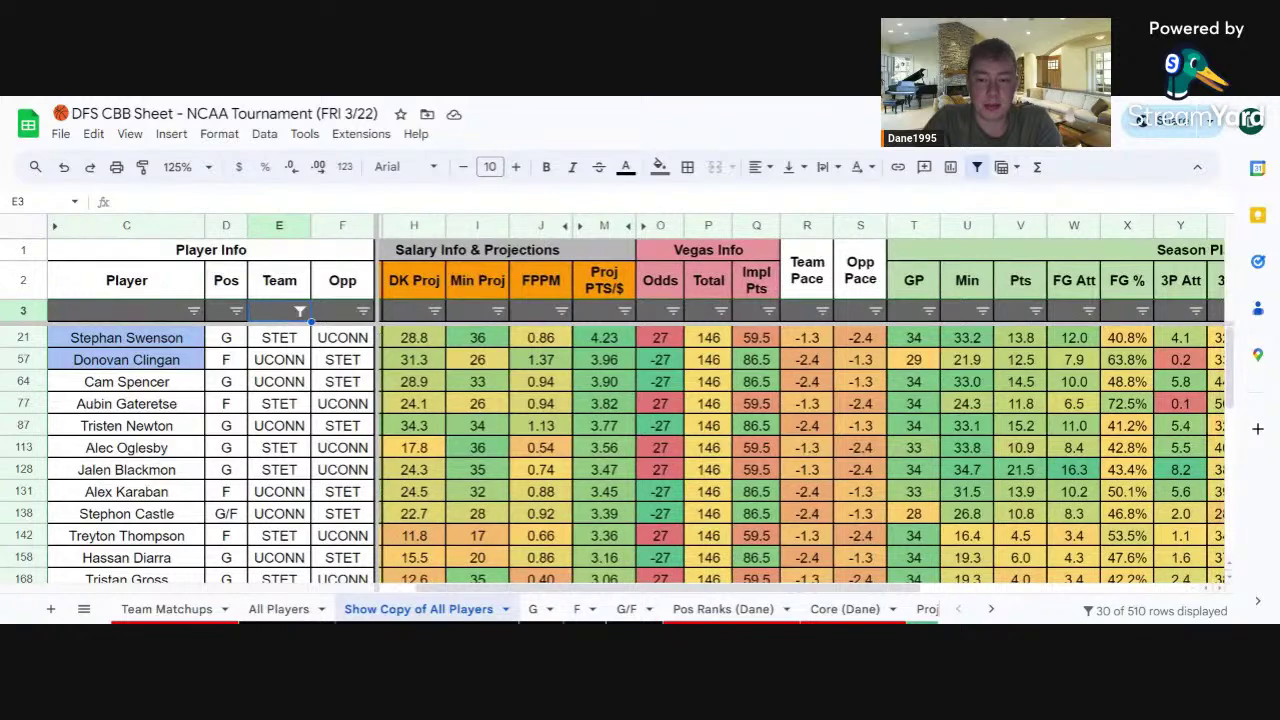
{"action": "scroll", "coordinate": [800, 450], "scroll_direction": "left", "scroll_amount": 4}
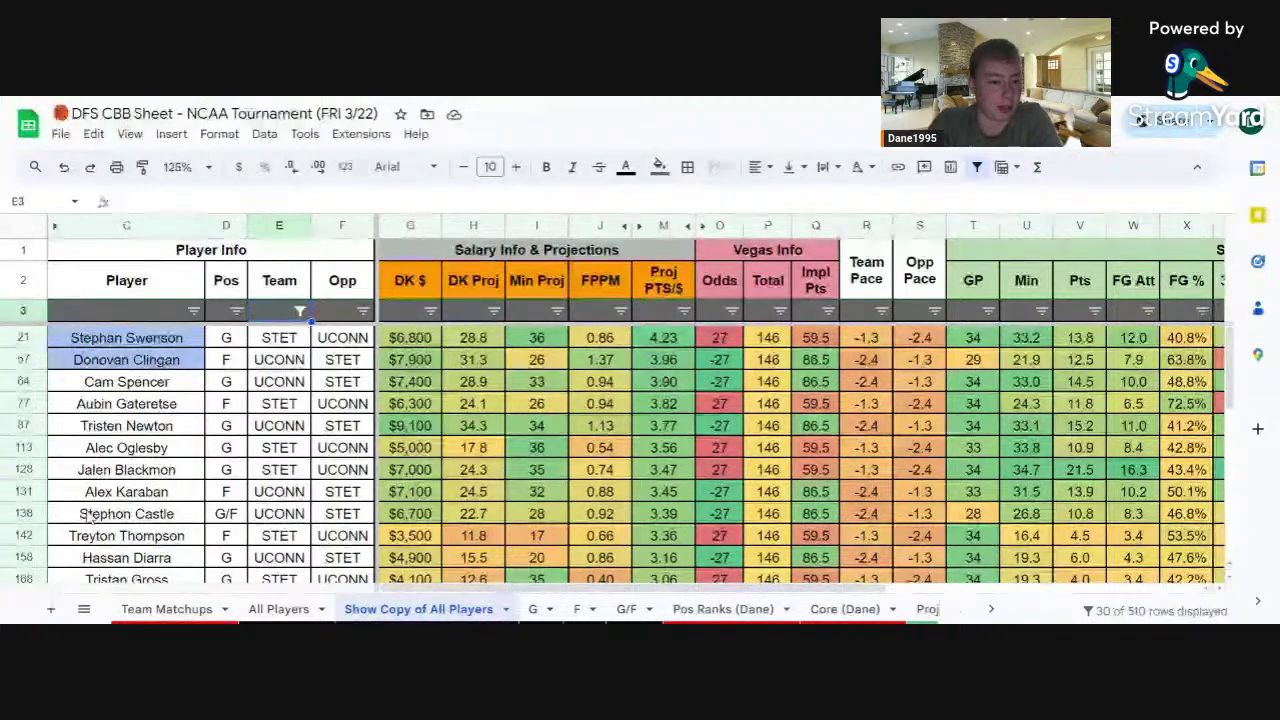
{"action": "left_click", "coordinate": [178, 610]}
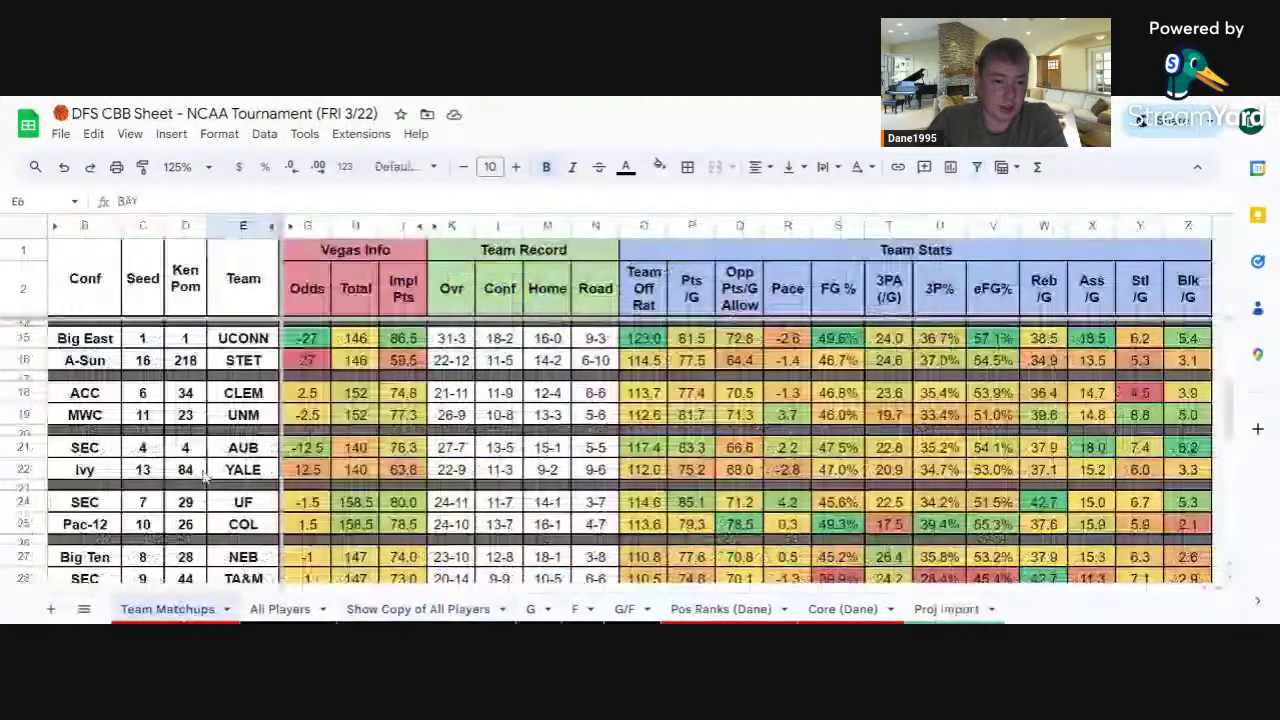
{"action": "scroll", "coordinate": [204, 478], "scroll_direction": "down", "scroll_amount": 1}
{"action": "scroll", "coordinate": [350, 560], "scroll_direction": "down", "scroll_amount": 1}
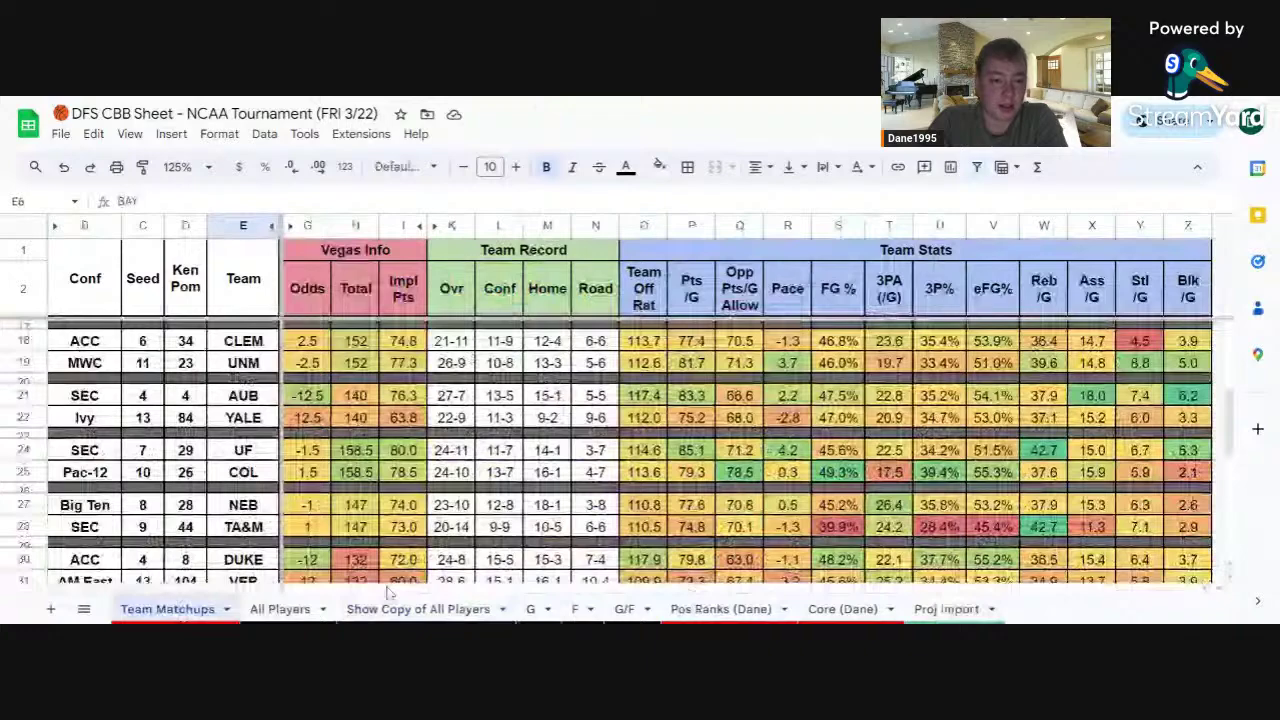
Filter the copied player list's Team column to only CLEM and UNM
{"action": "left_click", "coordinate": [405, 609]}
{"action": "left_click", "coordinate": [299, 311]}
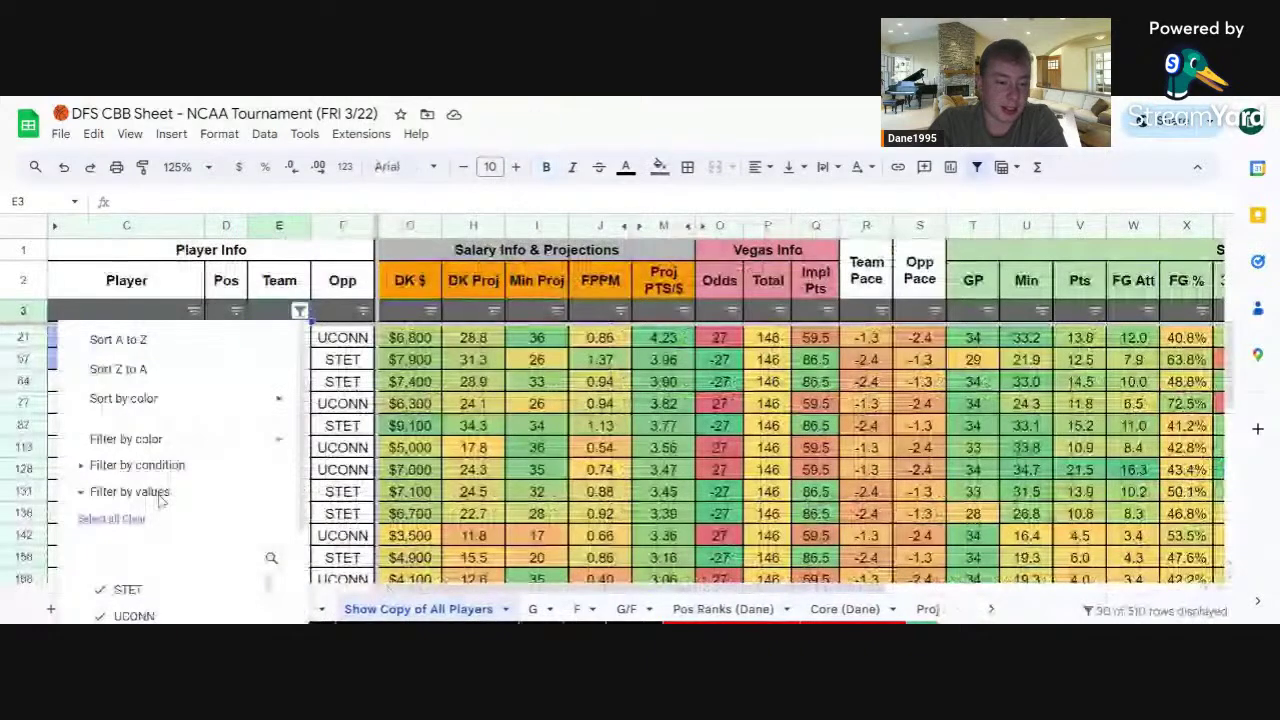
{"action": "scroll", "coordinate": [160, 500], "scroll_direction": "down", "scroll_amount": 1}
{"action": "scroll", "coordinate": [160, 500], "scroll_direction": "down", "scroll_amount": 1}
{"action": "left_click", "coordinate": [133, 441]}
{"action": "scroll", "coordinate": [162, 568], "scroll_direction": "down", "scroll_amount": 5}
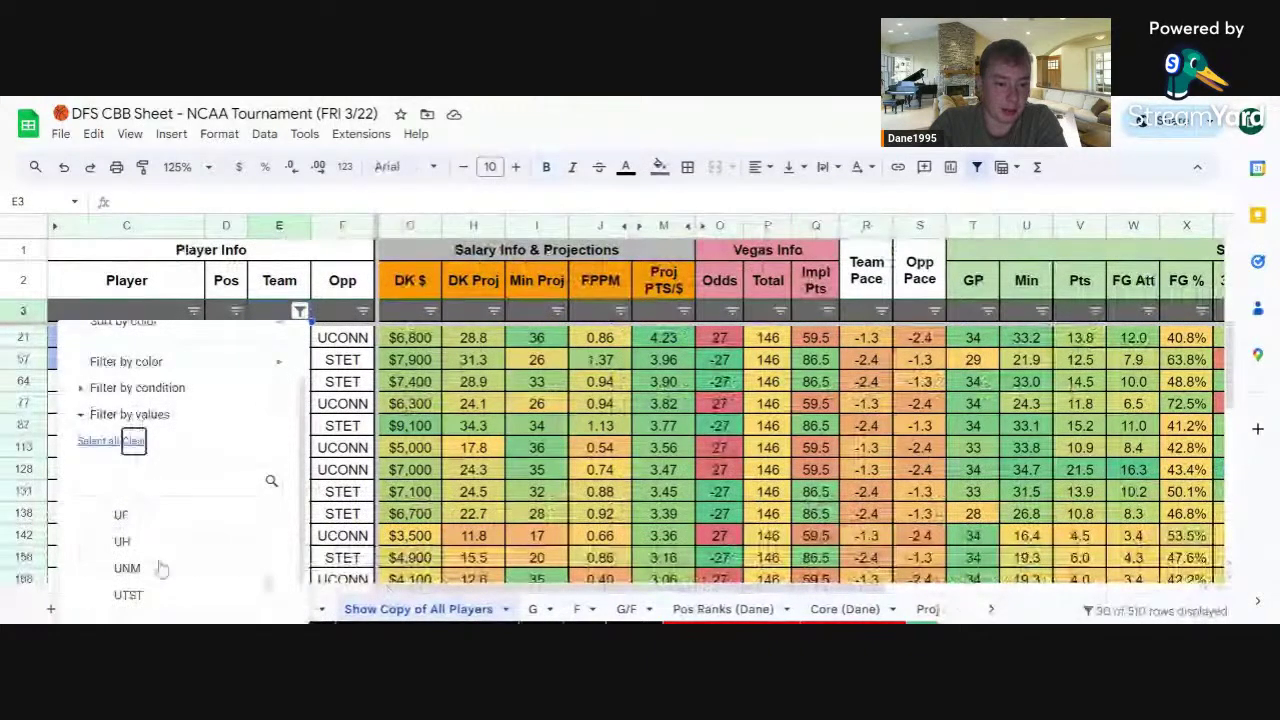
{"action": "scroll", "coordinate": [162, 568], "scroll_direction": "down", "scroll_amount": 2}
{"action": "scroll", "coordinate": [155, 560], "scroll_direction": "up", "scroll_amount": 10}
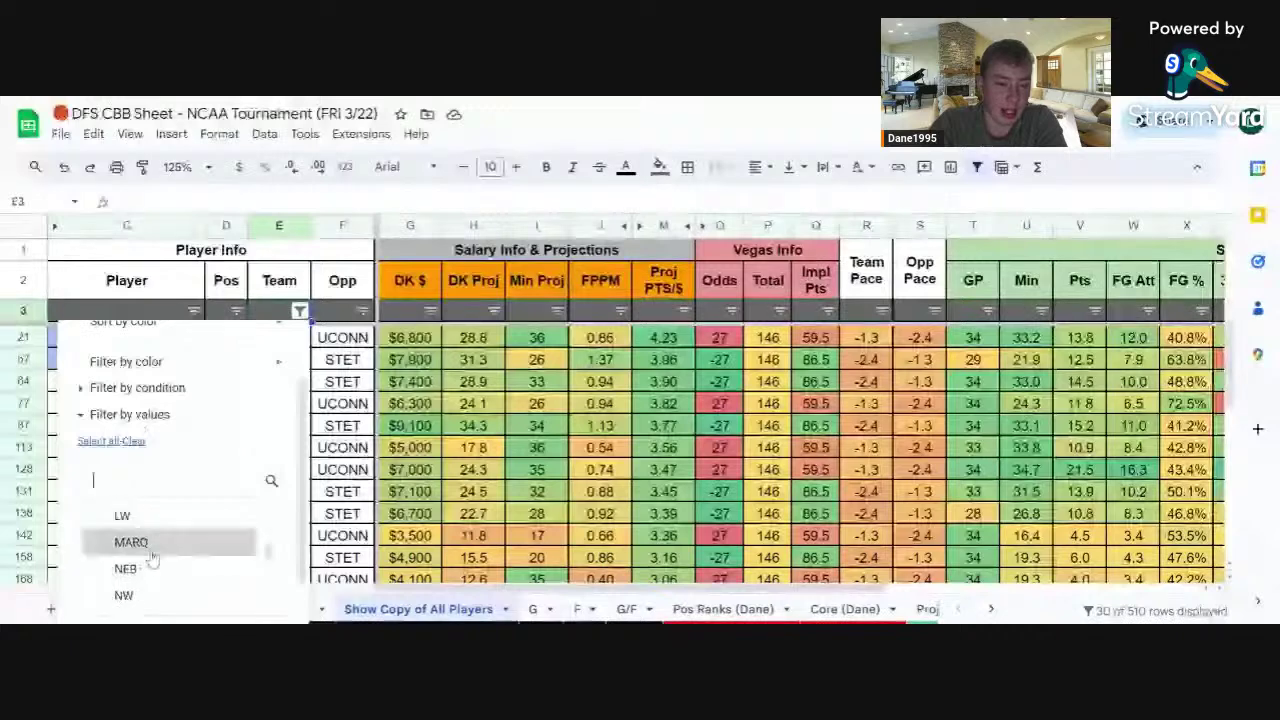
{"action": "scroll", "coordinate": [152, 558], "scroll_direction": "up", "scroll_amount": 5}
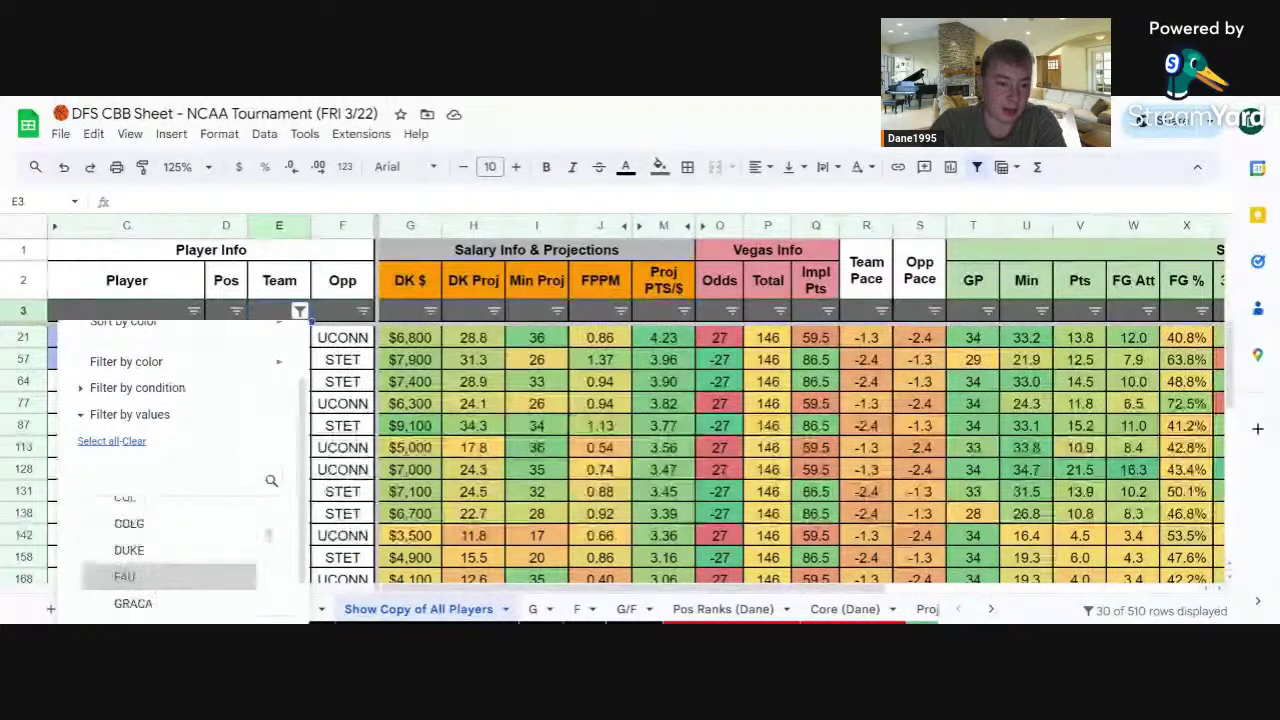
{"action": "scroll", "coordinate": [155, 545], "scroll_direction": "up", "scroll_amount": 1}
{"action": "left_click", "coordinate": [180, 517]}
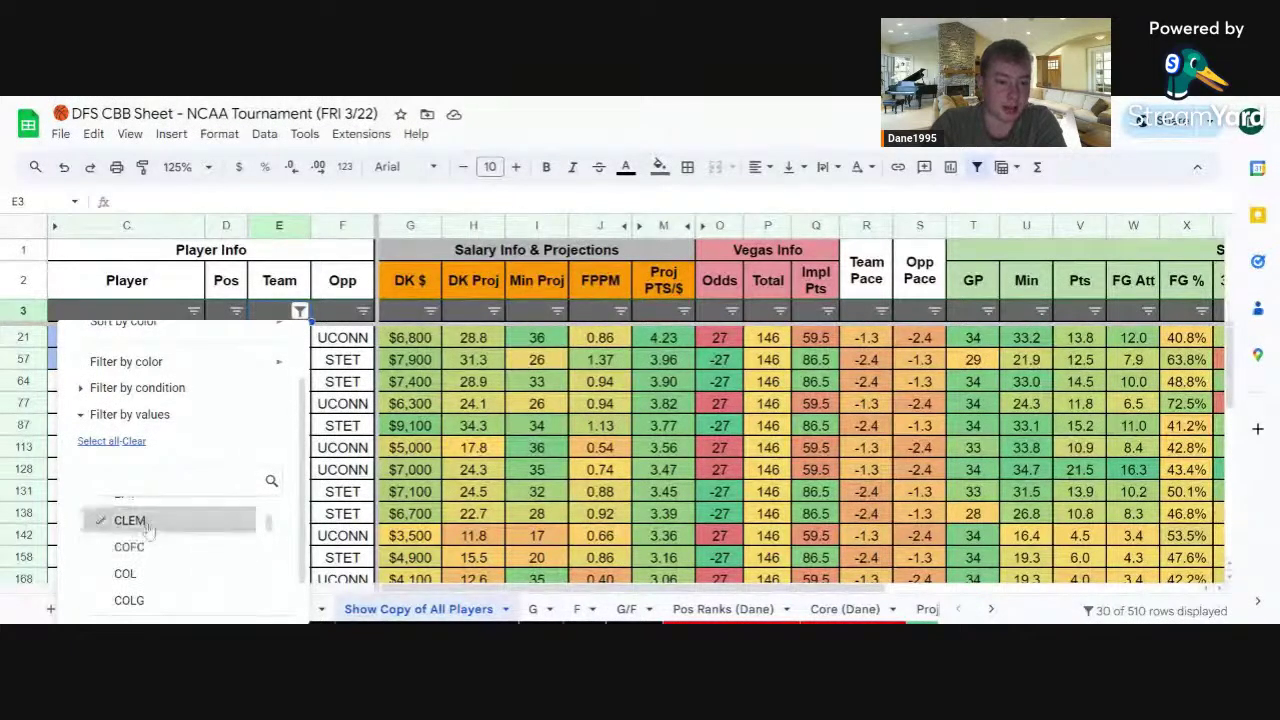
{"action": "scroll", "coordinate": [195, 480], "scroll_direction": "down", "scroll_amount": 1}
{"action": "left_click", "coordinate": [252, 597]}
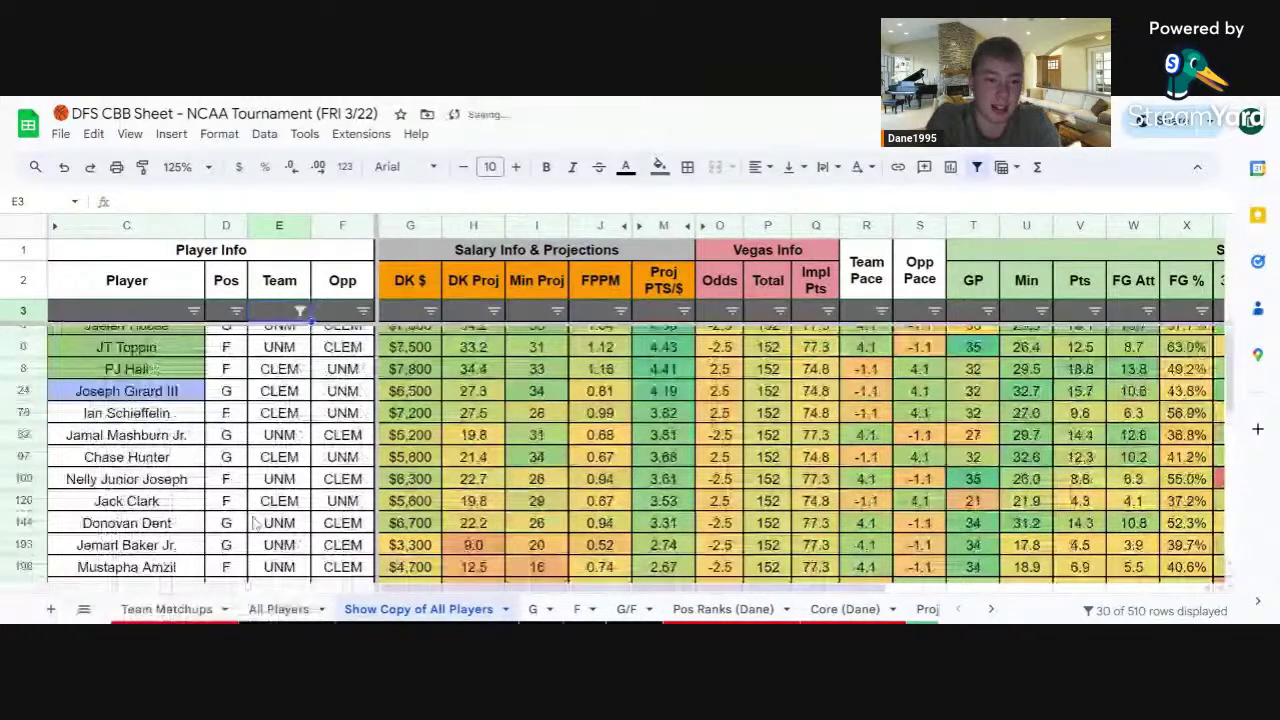
{"action": "scroll", "coordinate": [255, 522], "scroll_direction": "up", "scroll_amount": 1}
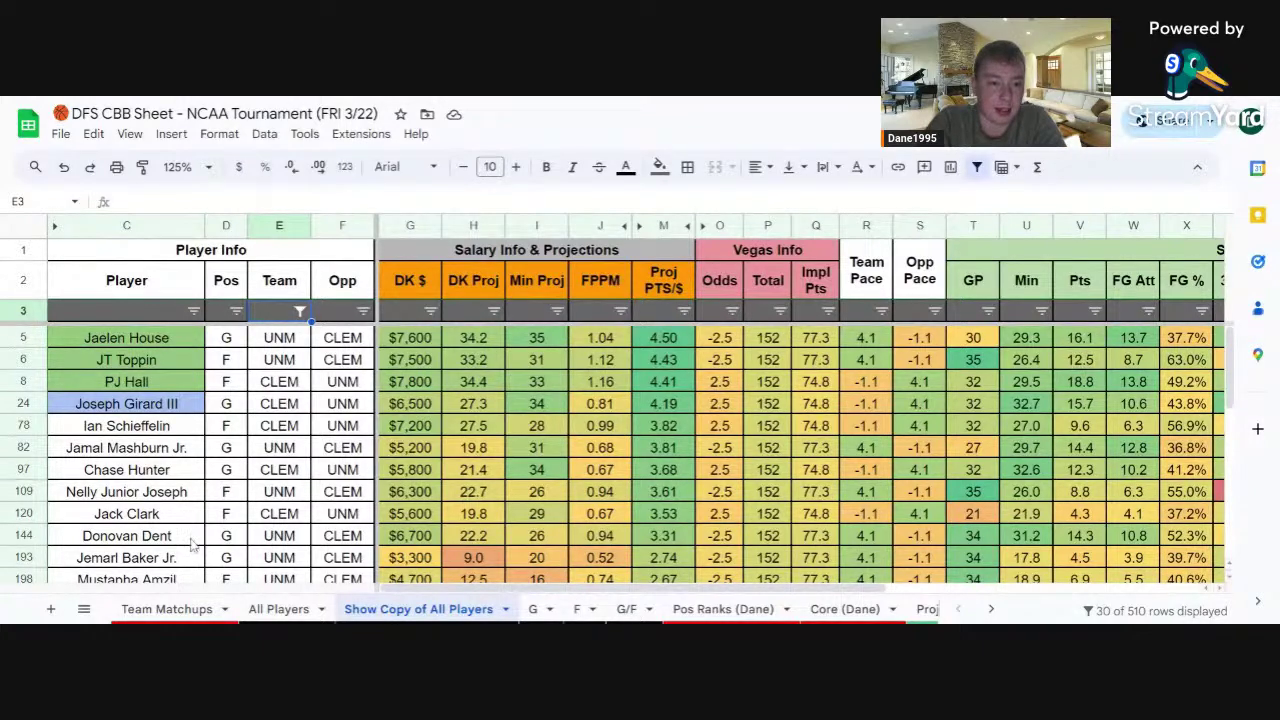
Check the Team Matchups sheet for the game after CLEM–UNM and filter the copied player list's Team column to only AUB and YALE
{"action": "left_click", "coordinate": [196, 603]}
{"action": "scroll", "coordinate": [300, 585], "scroll_direction": "down", "scroll_amount": 3}
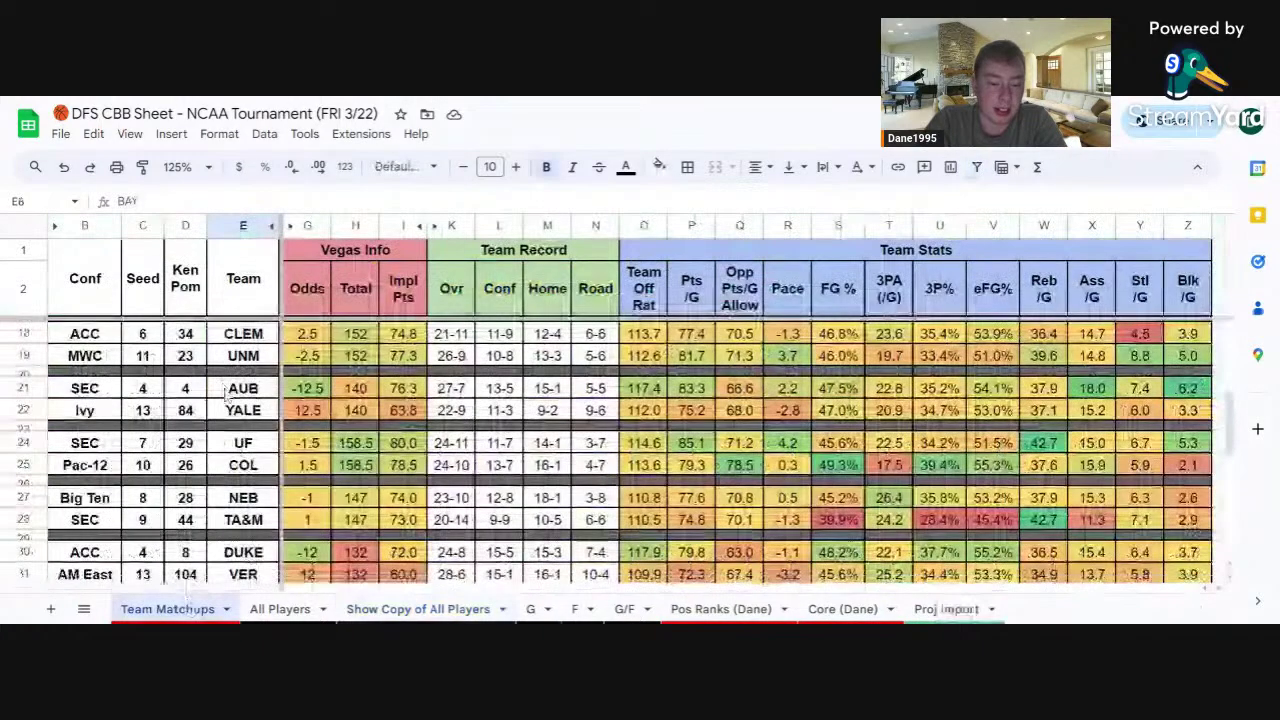
{"action": "left_click", "coordinate": [372, 609]}
{"action": "left_click", "coordinate": [300, 311]}
{"action": "scroll", "coordinate": [170, 488], "scroll_direction": "down", "scroll_amount": 3}
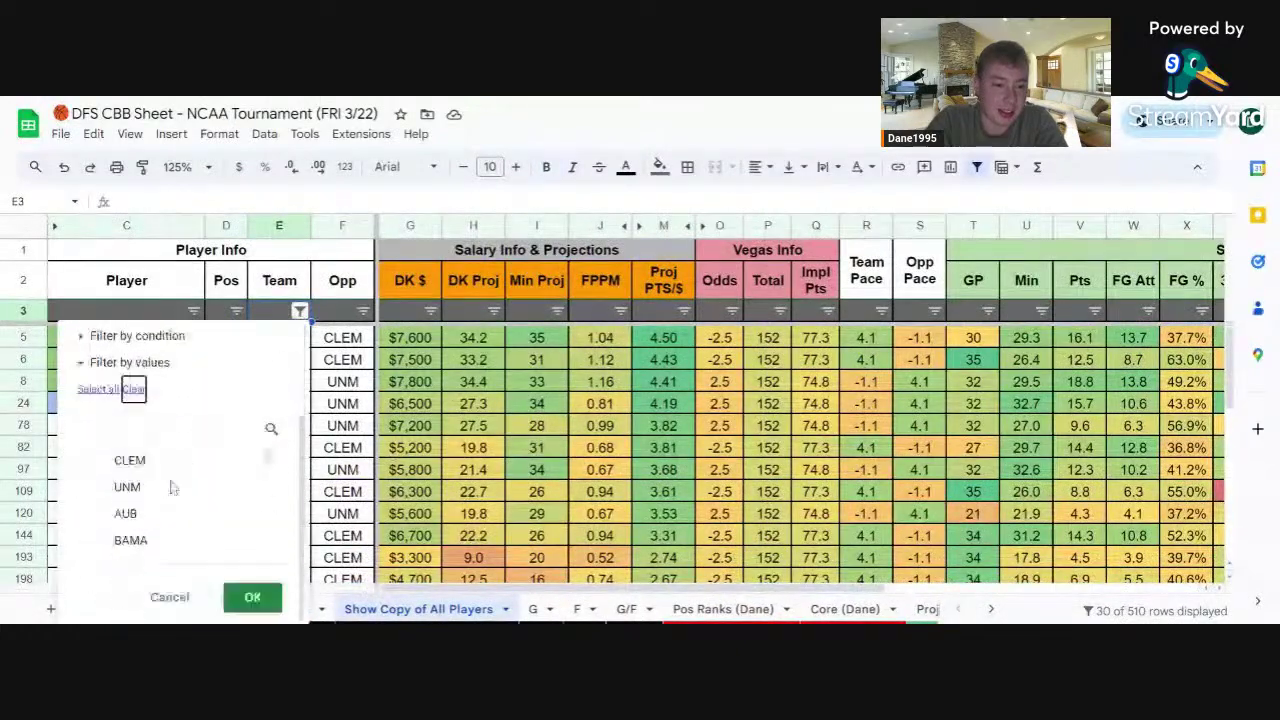
{"action": "scroll", "coordinate": [168, 495], "scroll_direction": "down", "scroll_amount": 10}
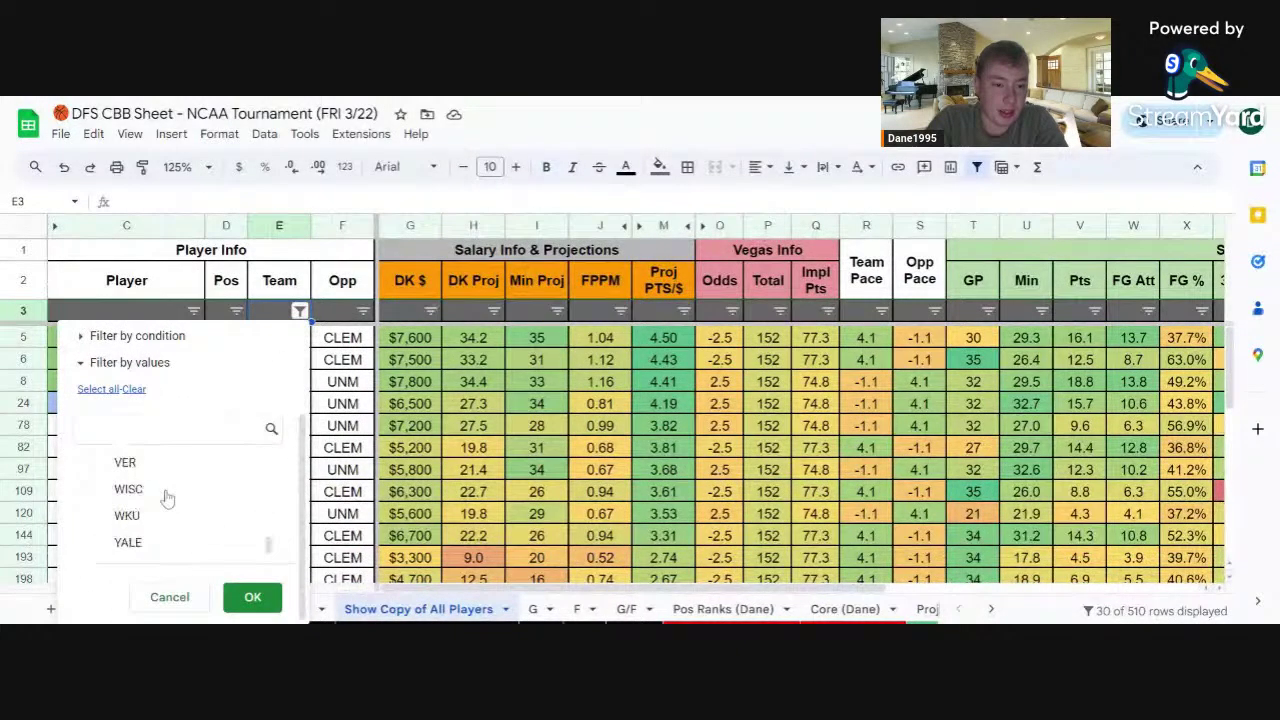
{"action": "left_click", "coordinate": [128, 542]}
{"action": "left_click", "coordinate": [252, 597]}
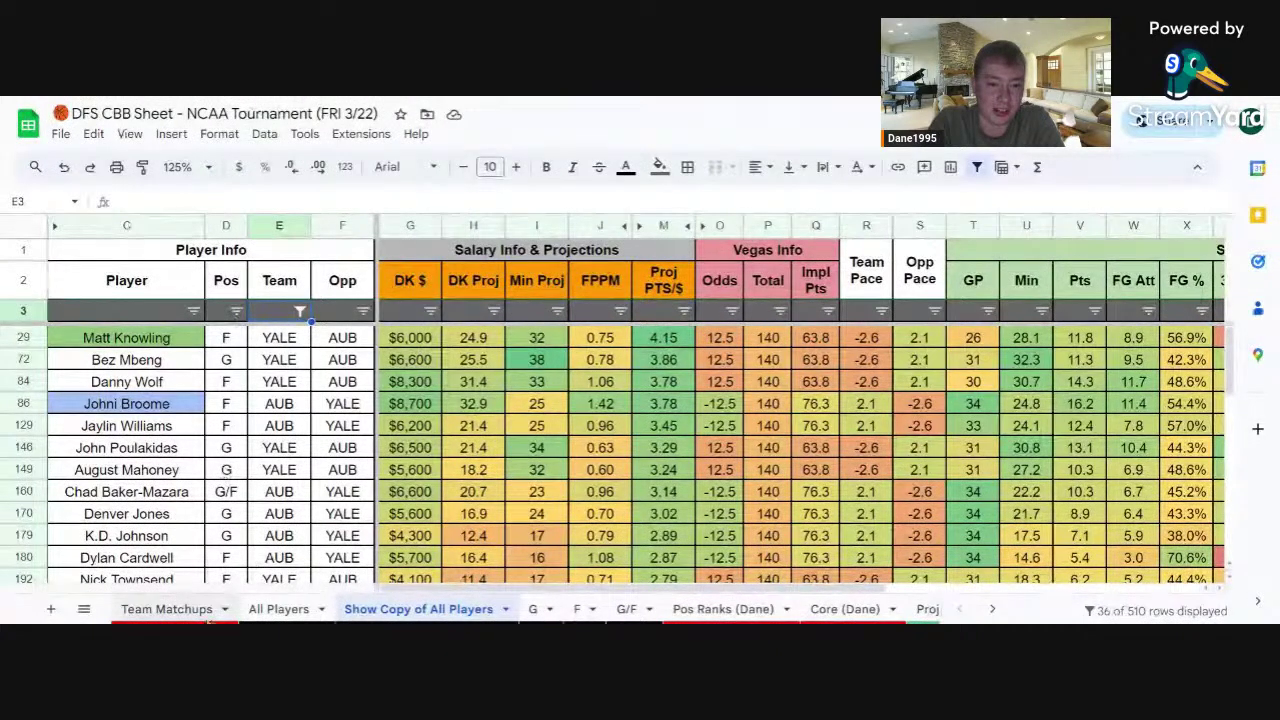
Look up the game after AUB–YALE on the Team Matchups sheet and filter the copied player list's Team column to only UF and COL
{"action": "left_click", "coordinate": [175, 612]}
{"action": "scroll", "coordinate": [175, 580], "scroll_direction": "down", "scroll_amount": 2}
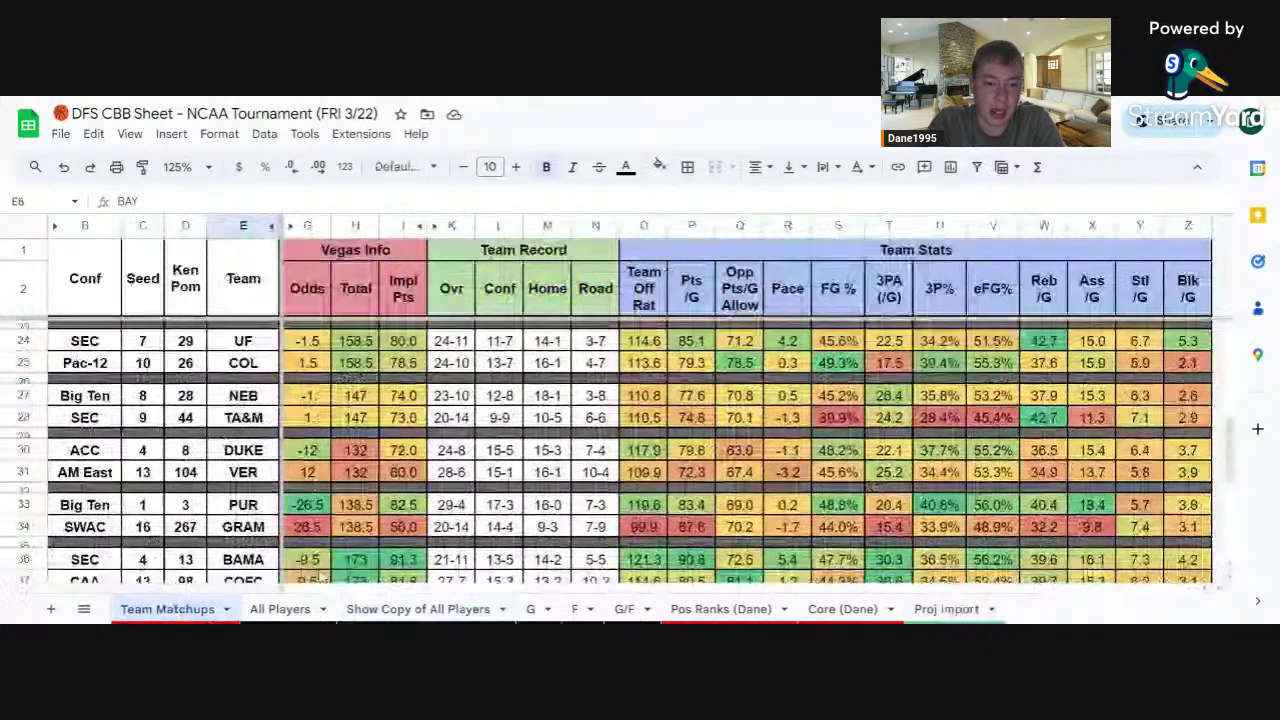
{"action": "left_click", "coordinate": [406, 612]}
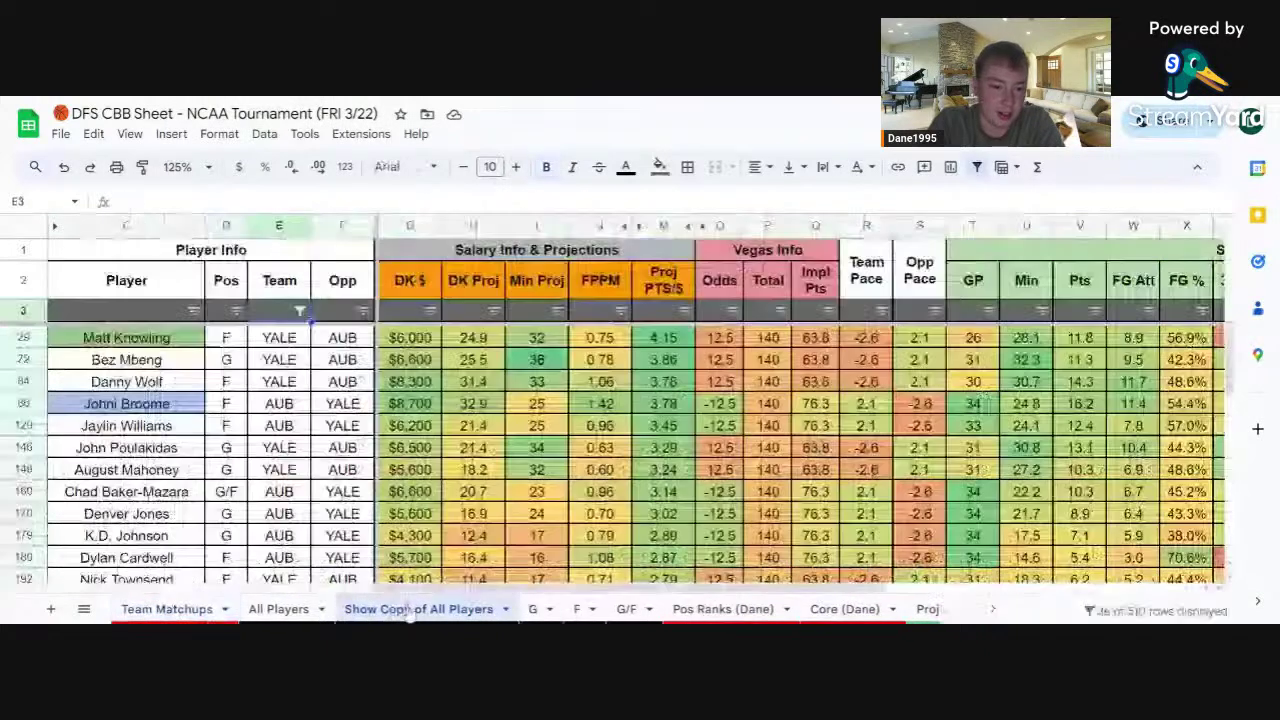
{"action": "left_click", "coordinate": [300, 311]}
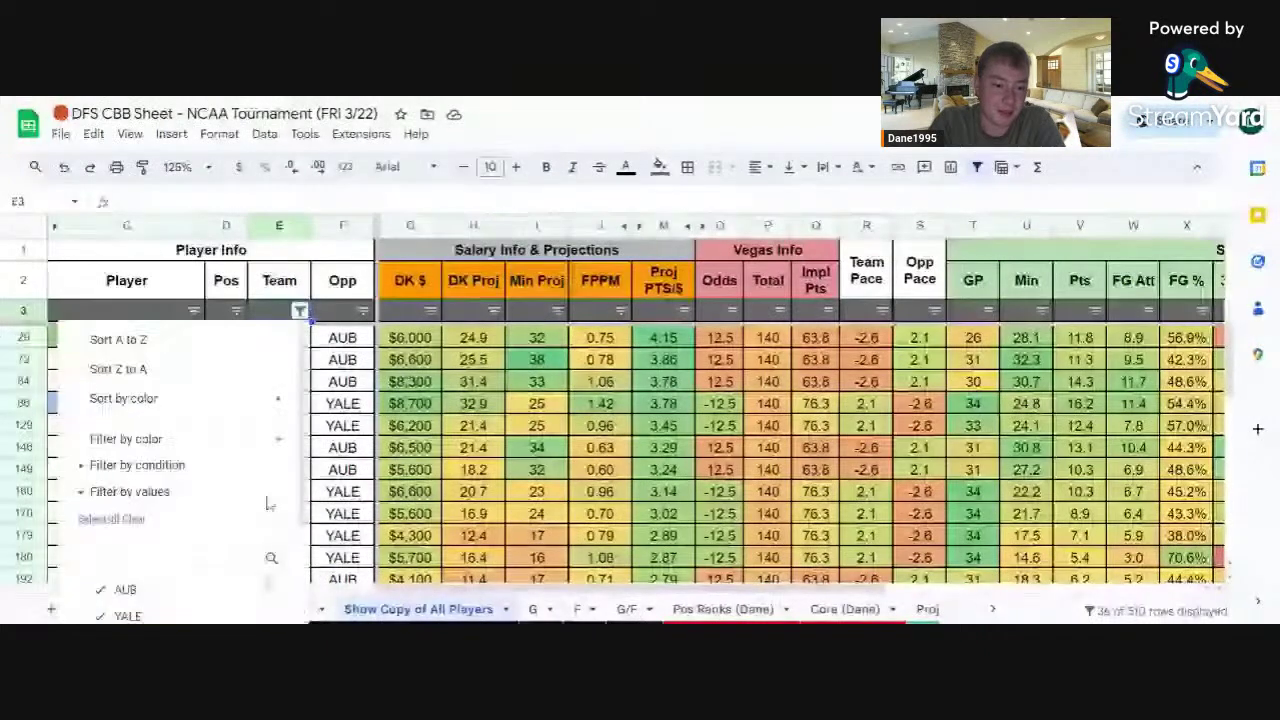
{"action": "scroll", "coordinate": [172, 468], "scroll_direction": "down", "scroll_amount": 2}
{"action": "scroll", "coordinate": [172, 468], "scroll_direction": "down", "scroll_amount": 5}
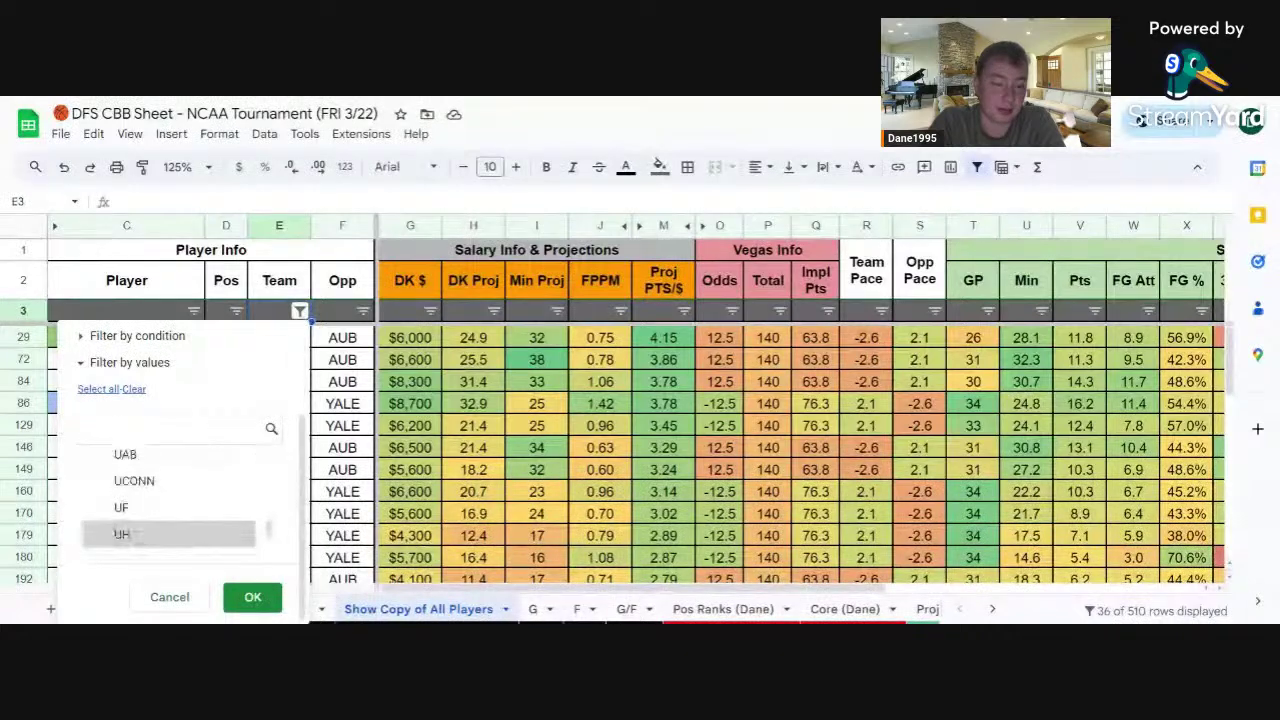
{"action": "left_click", "coordinate": [140, 508]}
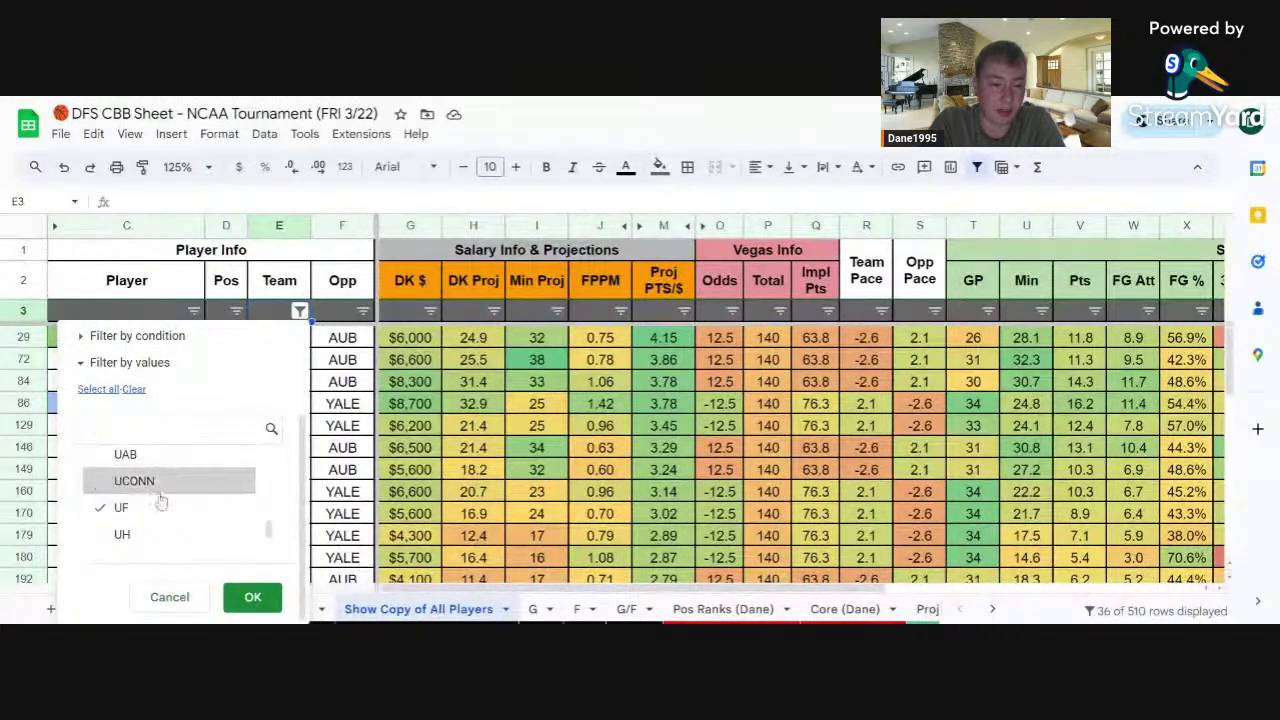
{"action": "scroll", "coordinate": [160, 500], "scroll_direction": "up", "scroll_amount": 3}
{"action": "scroll", "coordinate": [172, 500], "scroll_direction": "up", "scroll_amount": 10}
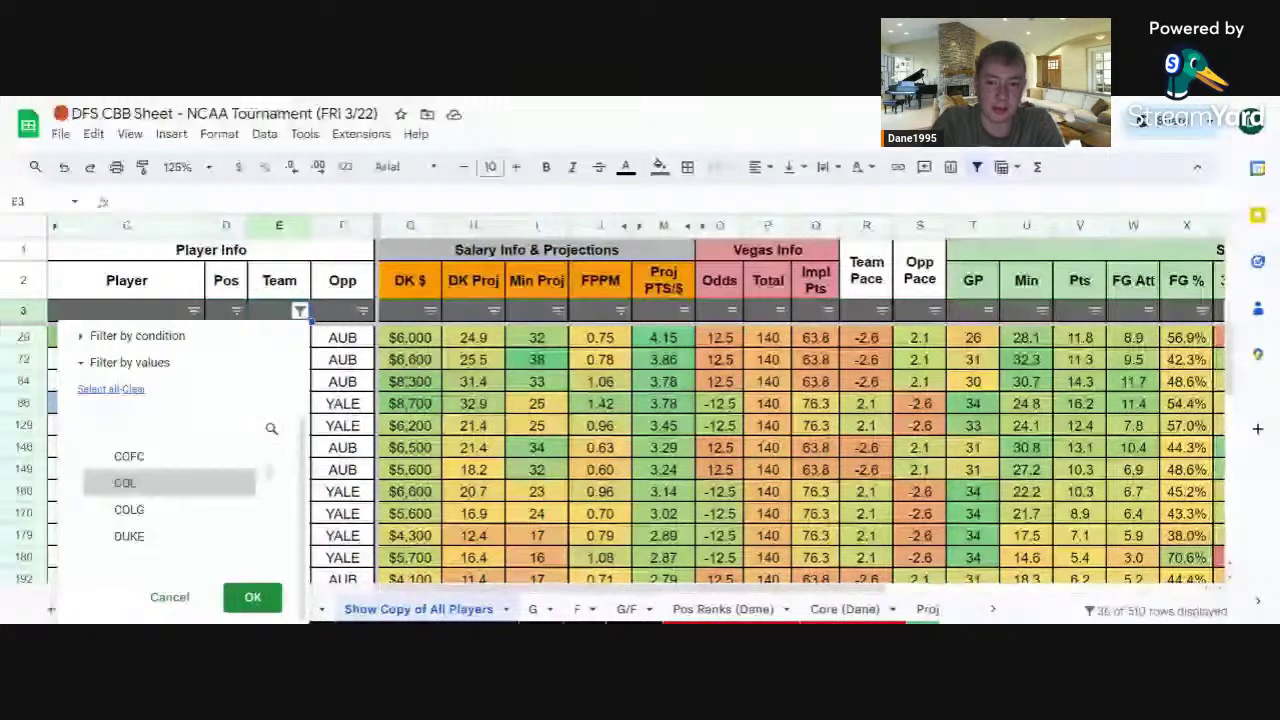
{"action": "left_click", "coordinate": [252, 597]}
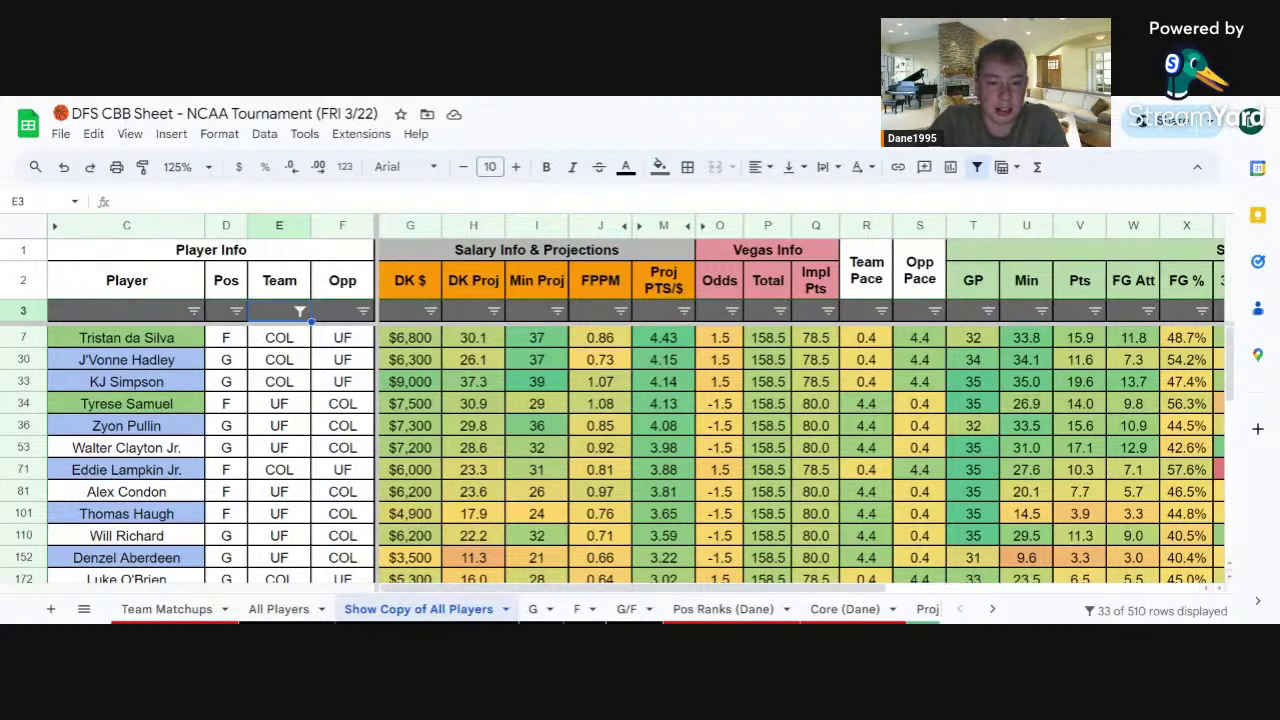
Examine the UF and COL players' salaries, projections, season stats and Injury Status tags
{"action": "scroll", "coordinate": [800, 450], "scroll_direction": "right", "scroll_amount": 1}
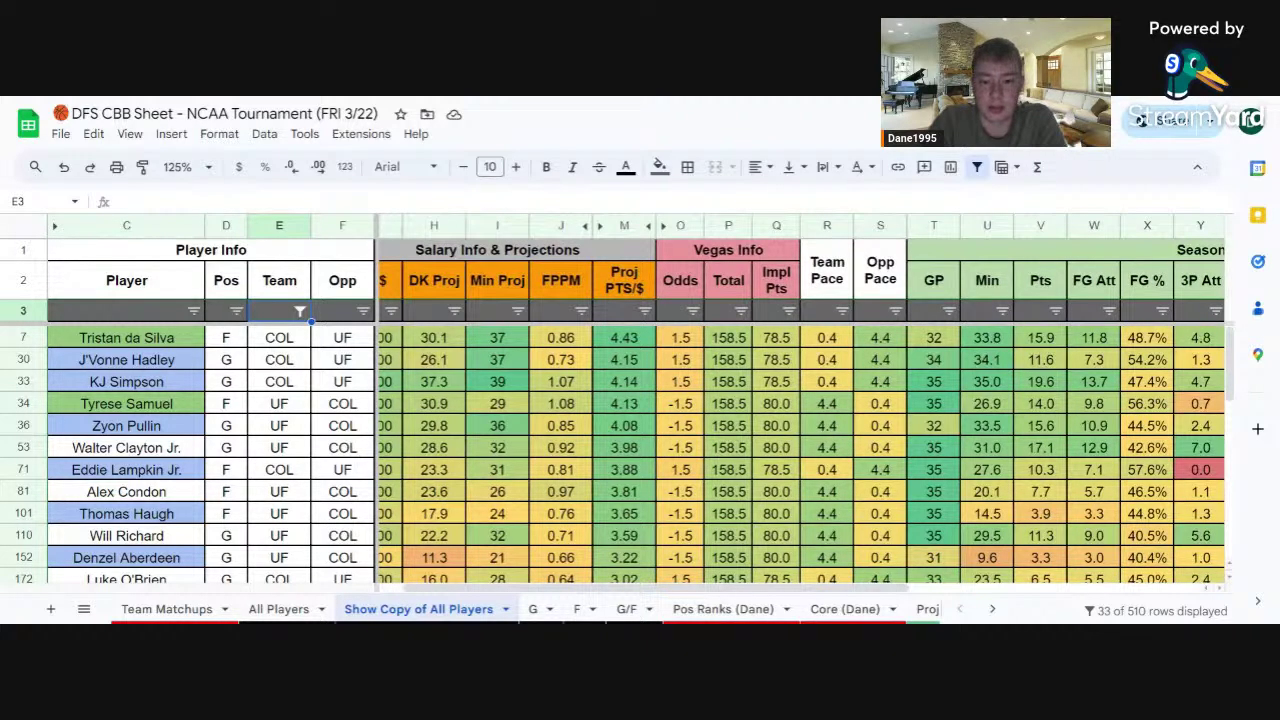
{"action": "scroll", "coordinate": [800, 450], "scroll_direction": "right", "scroll_amount": 5}
{"action": "scroll", "coordinate": [800, 450], "scroll_direction": "right", "scroll_amount": 2}
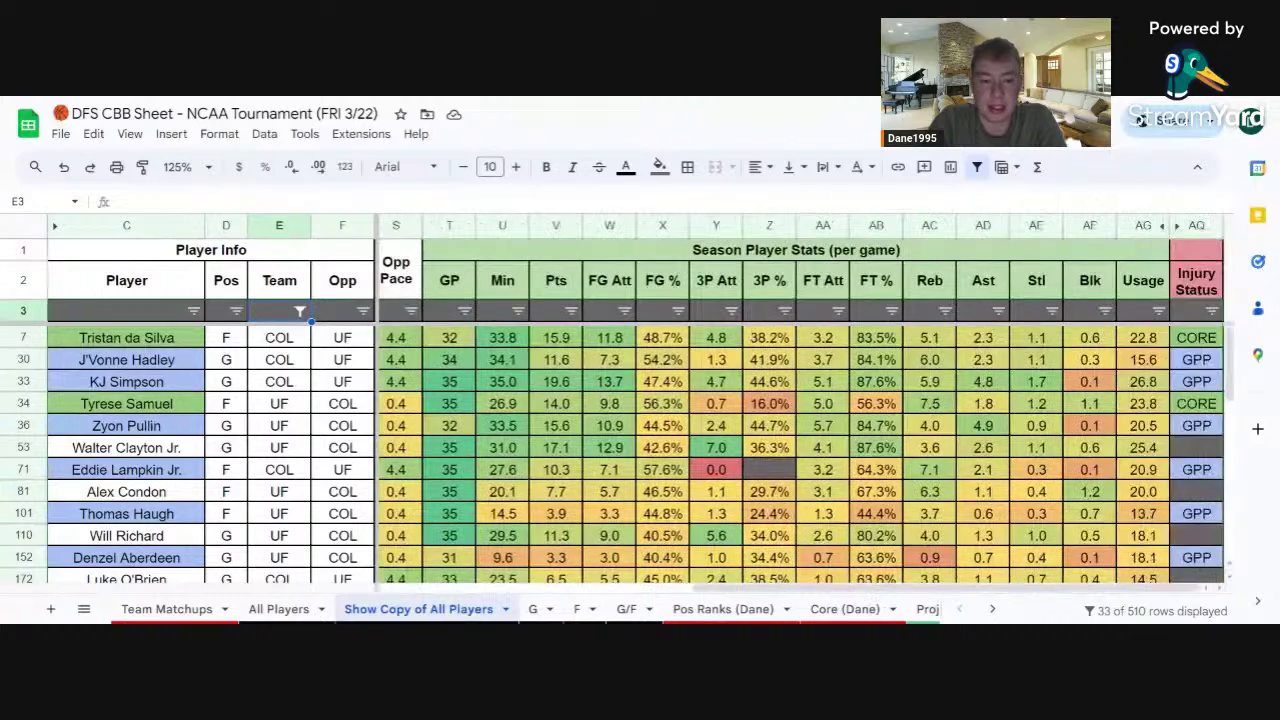
{"action": "scroll", "coordinate": [800, 450], "scroll_direction": "left", "scroll_amount": 3}
{"action": "scroll", "coordinate": [800, 450], "scroll_direction": "left", "scroll_amount": 5}
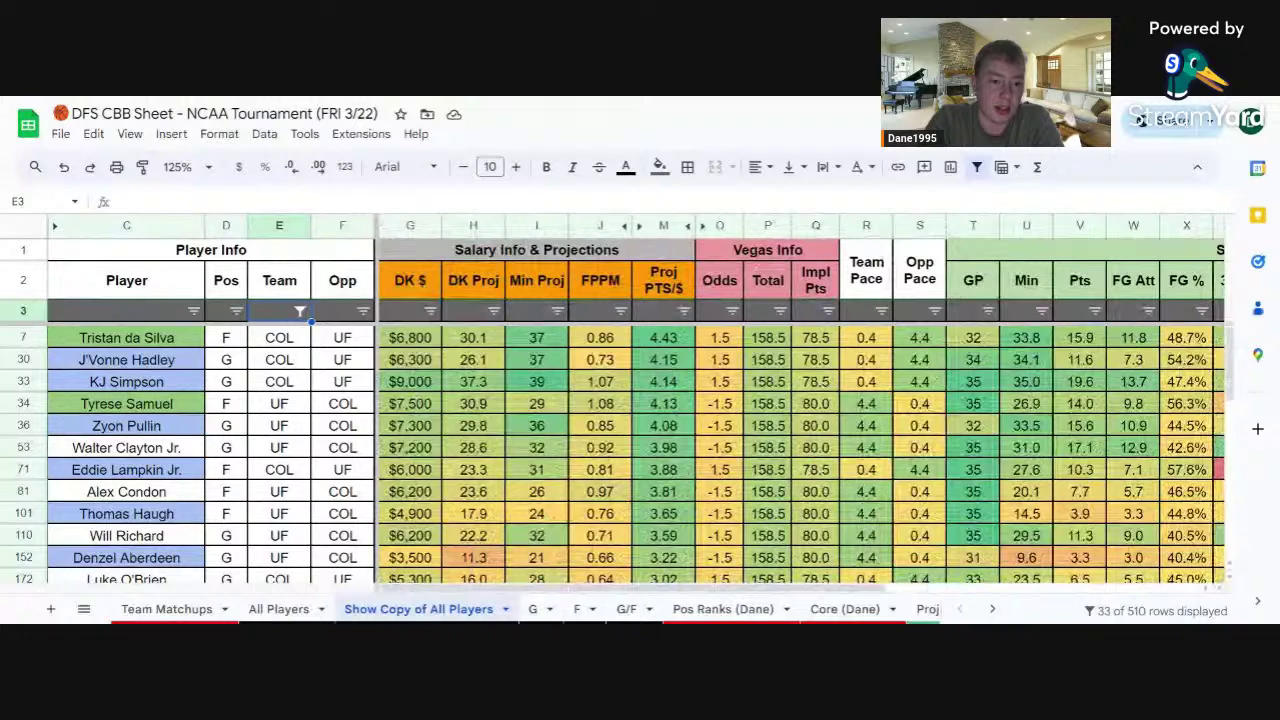
{"action": "scroll", "coordinate": [615, 457], "scroll_direction": "down", "scroll_amount": 1}
{"action": "scroll", "coordinate": [615, 457], "scroll_direction": "down", "scroll_amount": 4}
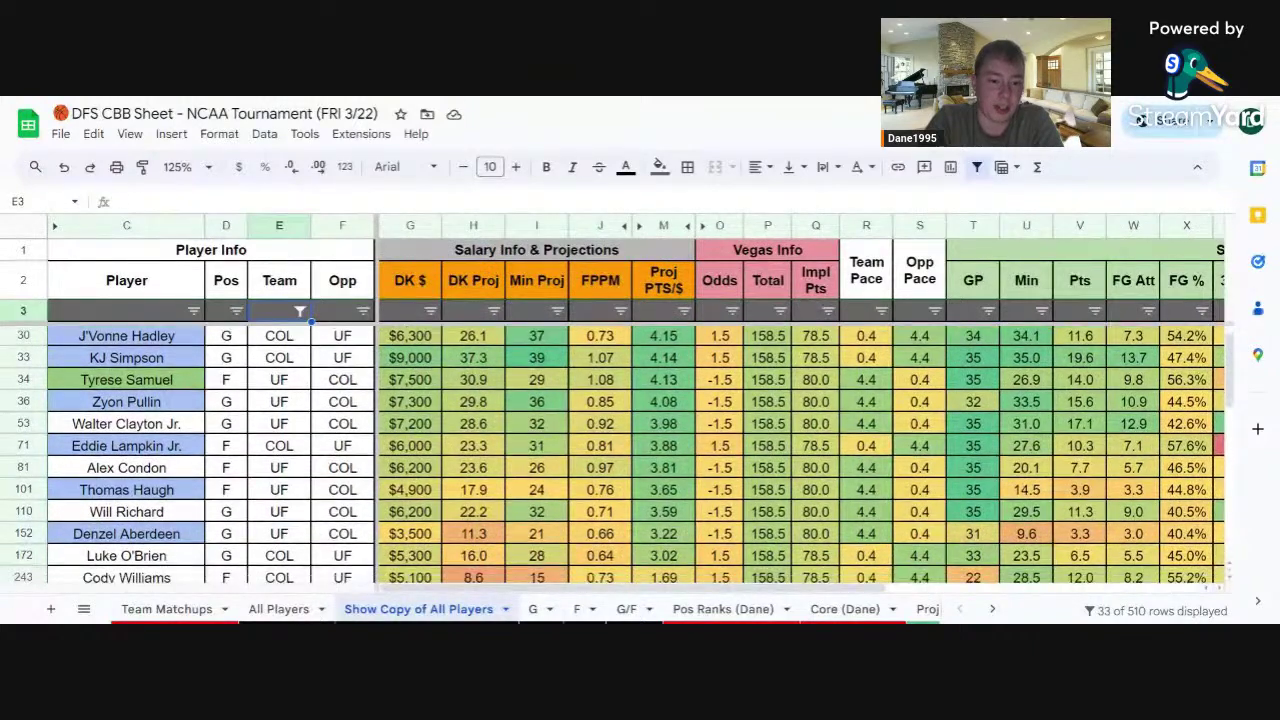
{"action": "scroll", "coordinate": [615, 457], "scroll_direction": "up", "scroll_amount": 4}
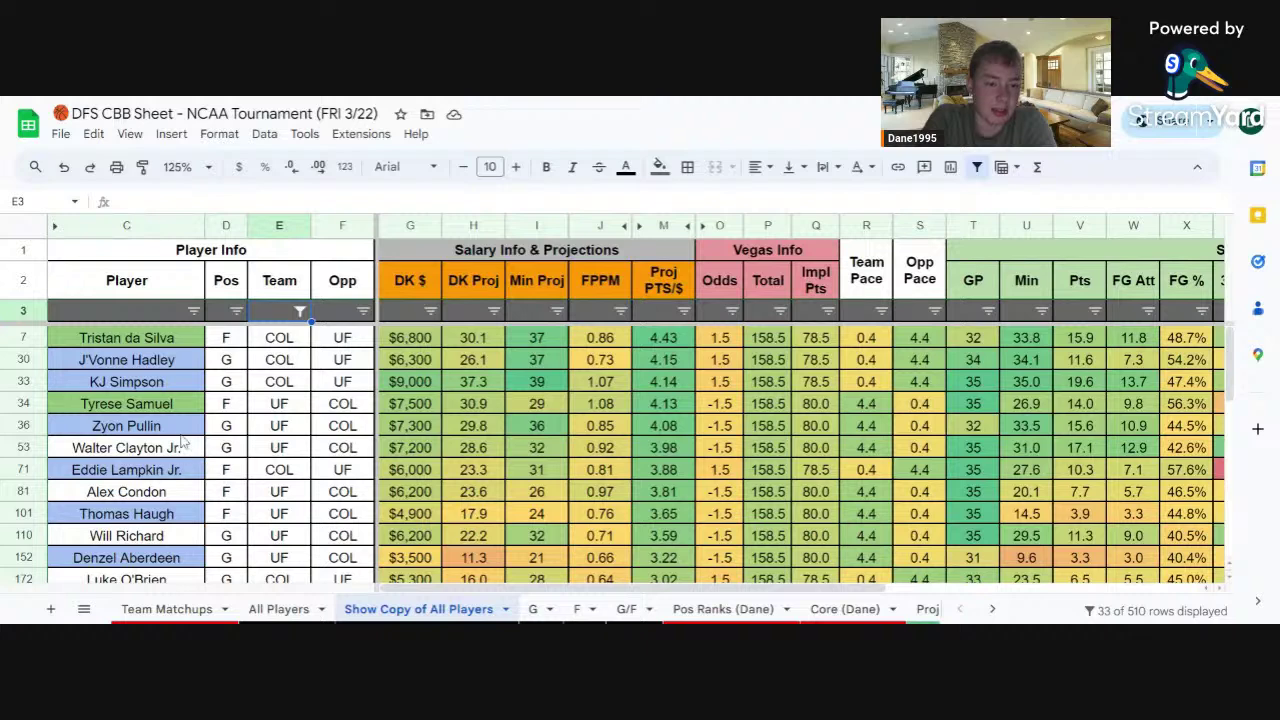
{"action": "scroll", "coordinate": [182, 437], "scroll_direction": "down", "scroll_amount": 1}
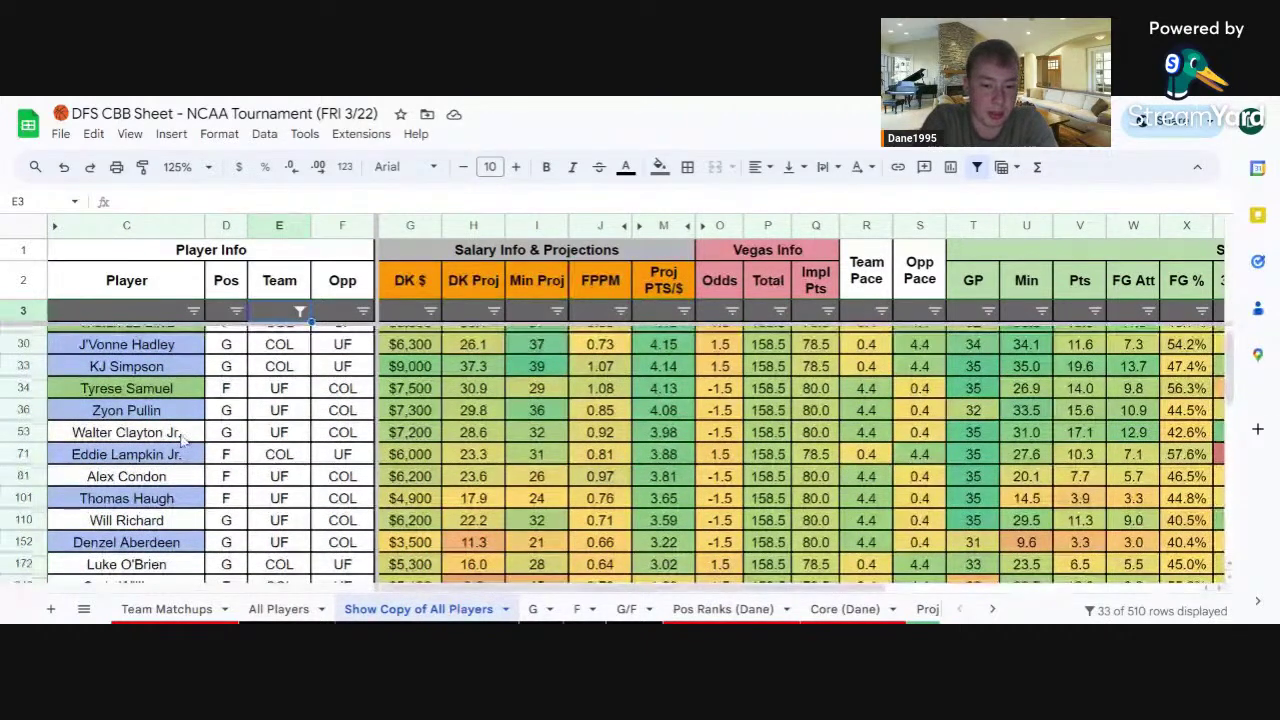
{"action": "scroll", "coordinate": [182, 437], "scroll_direction": "down", "scroll_amount": 1}
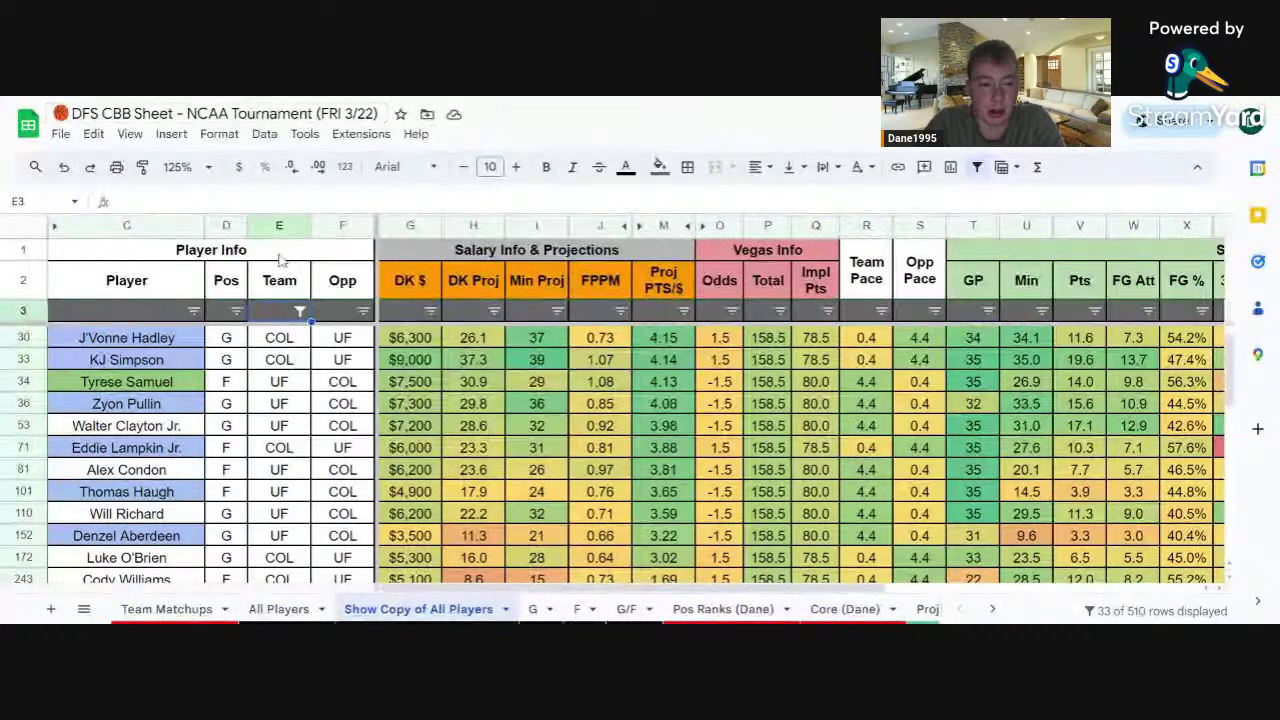
{"action": "scroll", "coordinate": [228, 340], "scroll_direction": "up", "scroll_amount": 1}
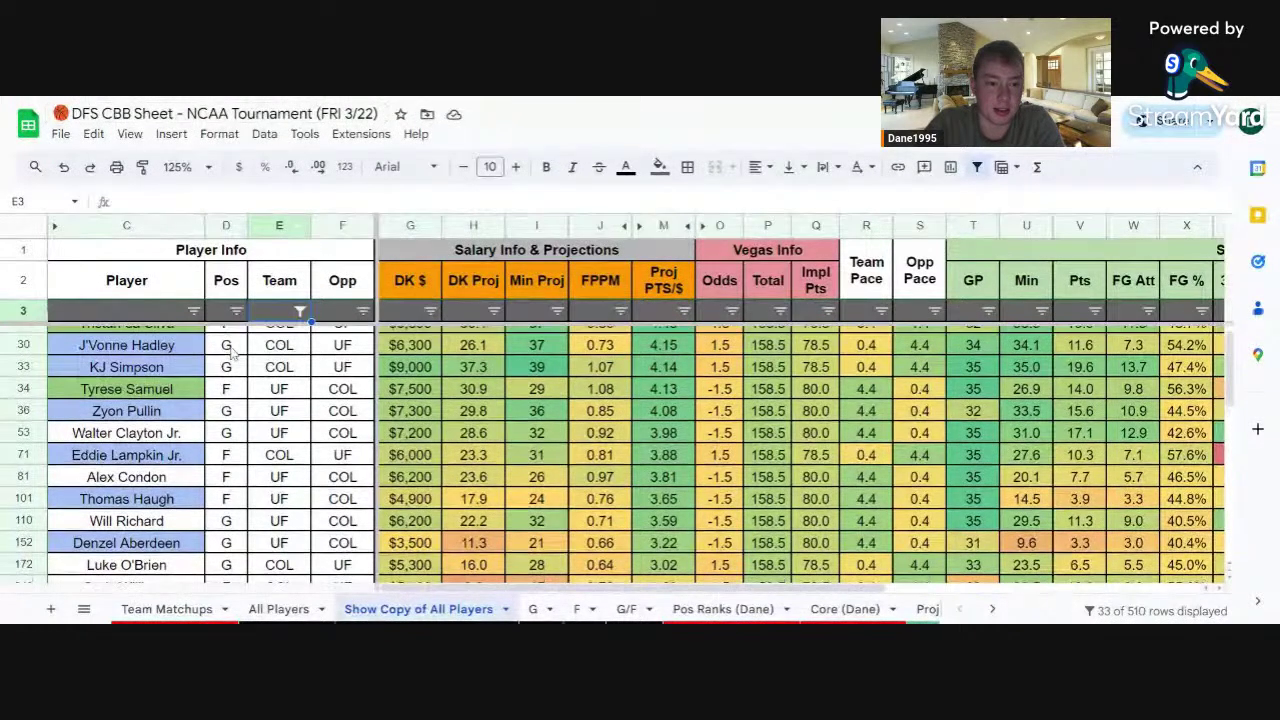
{"action": "scroll", "coordinate": [228, 343], "scroll_direction": "down", "scroll_amount": 4}
{"action": "scroll", "coordinate": [228, 343], "scroll_direction": "up", "scroll_amount": 2}
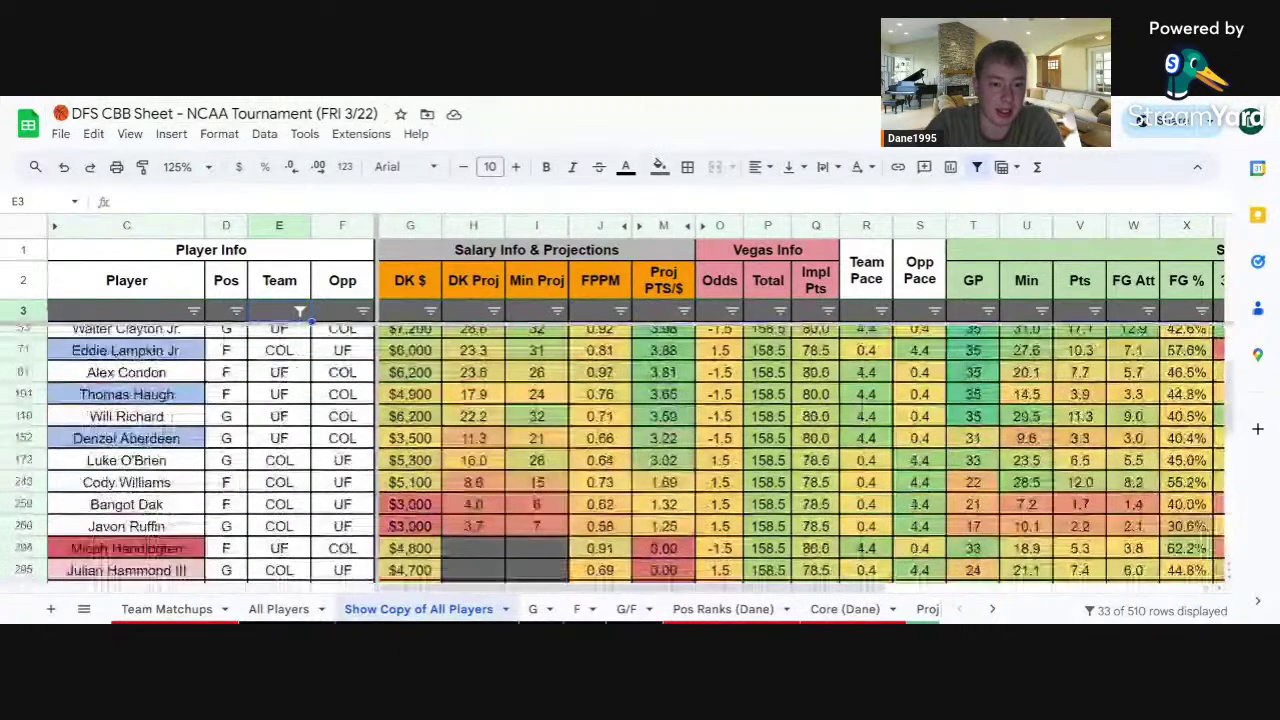
{"action": "scroll", "coordinate": [253, 468], "scroll_direction": "up", "scroll_amount": 2}
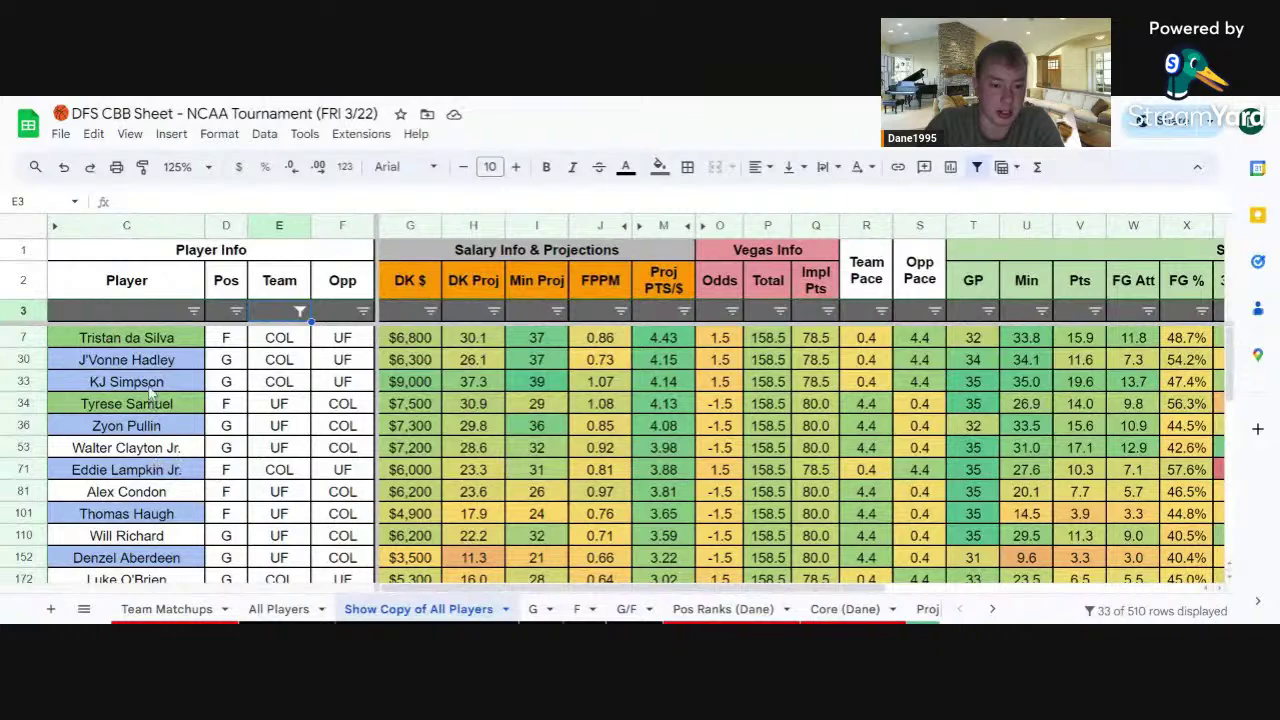
Look up the game after UF–COL on the Team Matchups sheet and filter the copied player list's Team column to only NEB and TA&M
{"action": "left_click", "coordinate": [182, 610]}
{"action": "scroll", "coordinate": [182, 600], "scroll_direction": "down", "scroll_amount": 2}
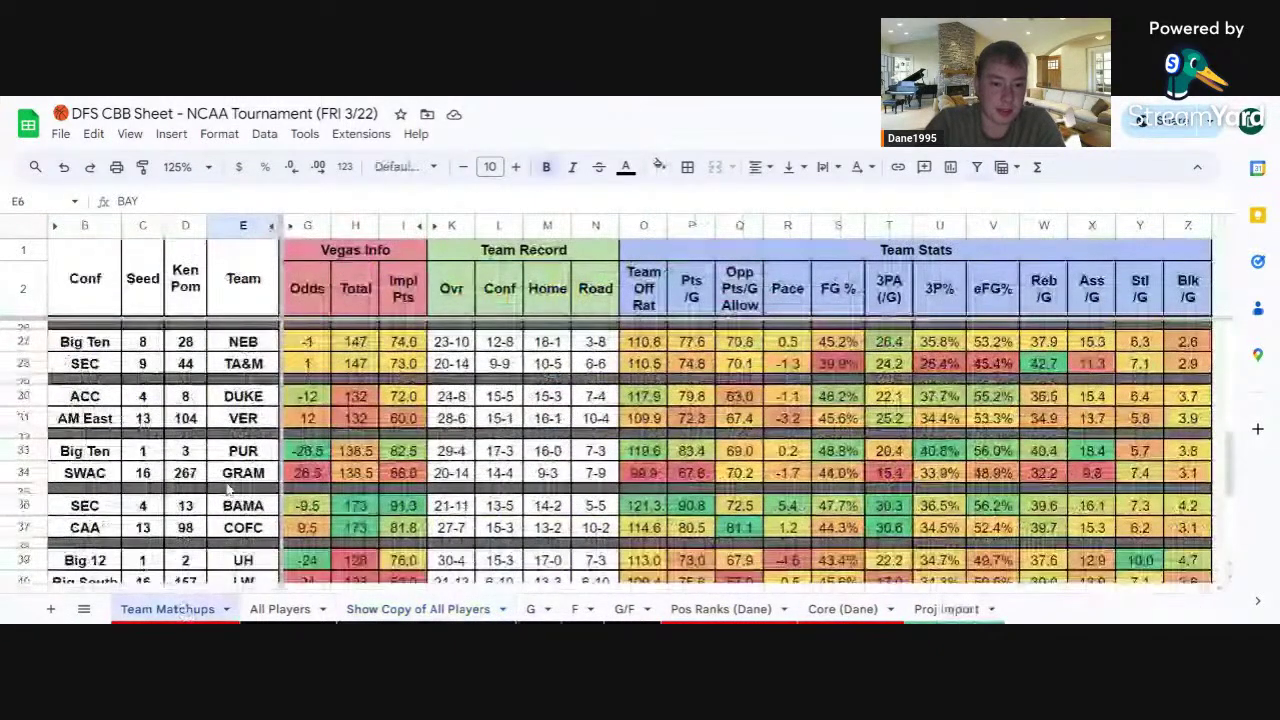
{"action": "left_click", "coordinate": [397, 604]}
{"action": "left_click", "coordinate": [300, 311]}
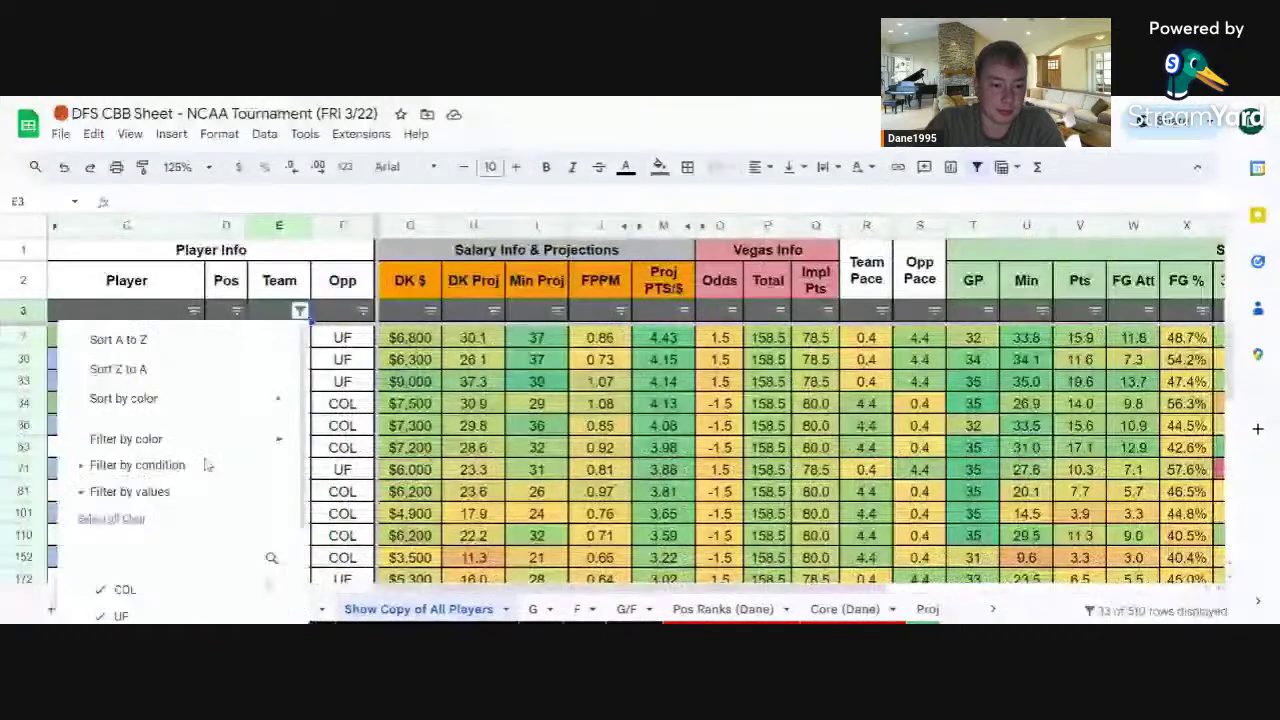
{"action": "scroll", "coordinate": [147, 525], "scroll_direction": "down", "scroll_amount": 3}
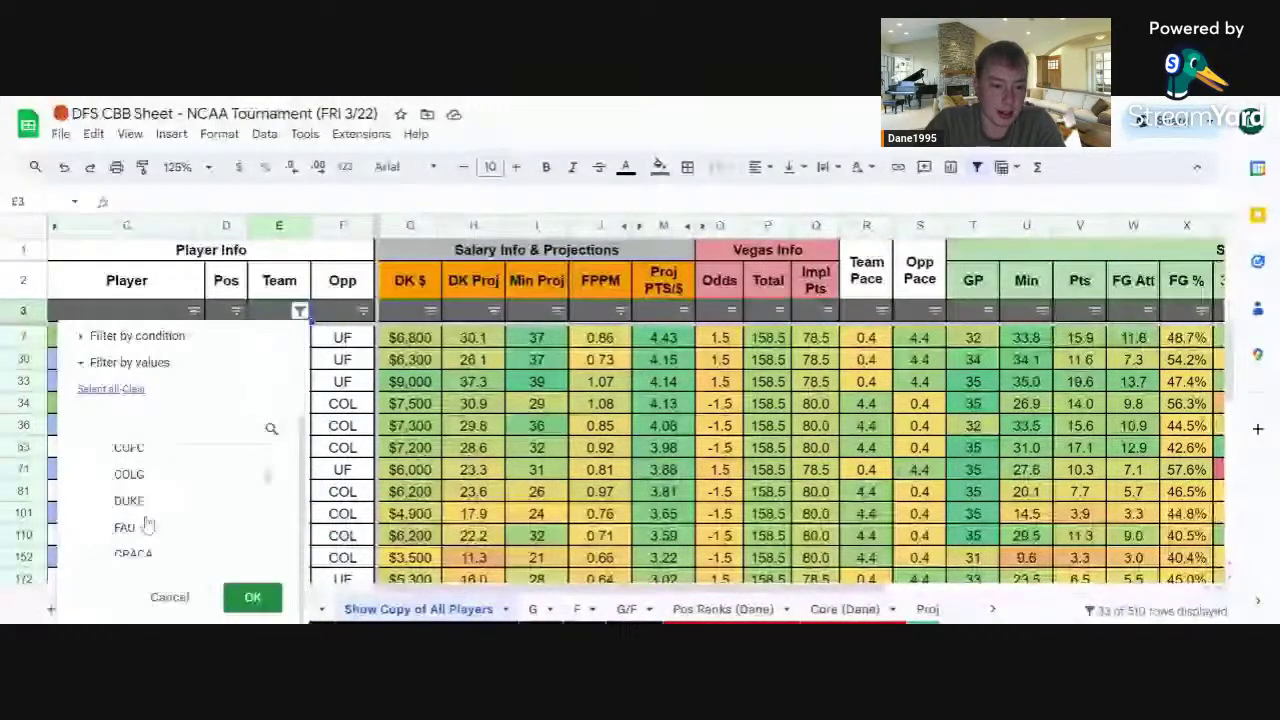
{"action": "scroll", "coordinate": [147, 520], "scroll_direction": "down", "scroll_amount": 10}
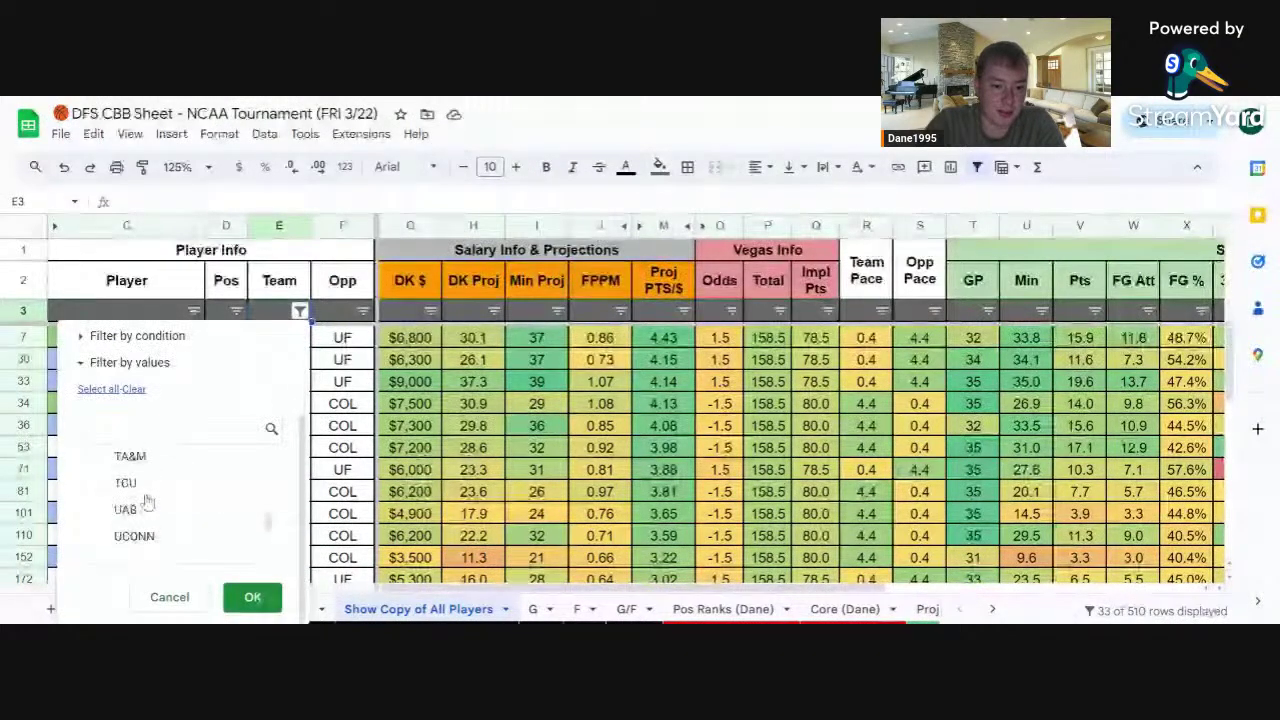
{"action": "scroll", "coordinate": [145, 490], "scroll_direction": "up", "scroll_amount": 1}
{"action": "left_click", "coordinate": [130, 481]}
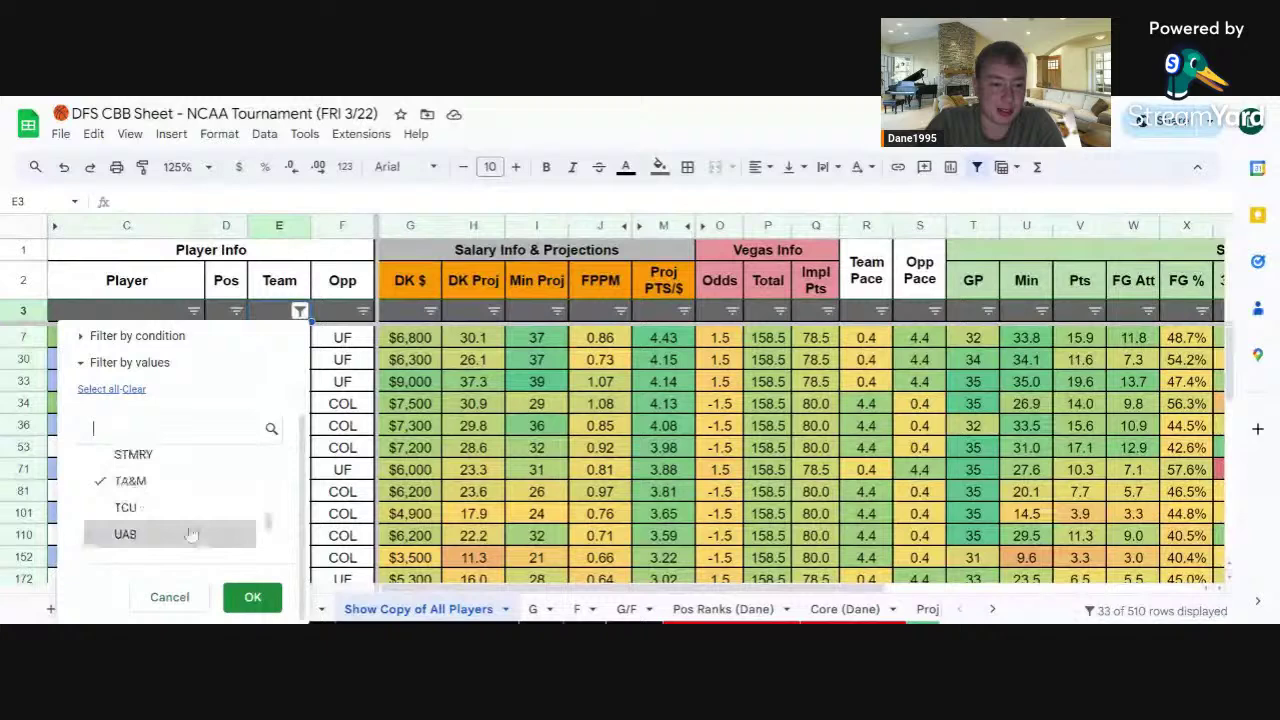
{"action": "left_click", "coordinate": [253, 597]}
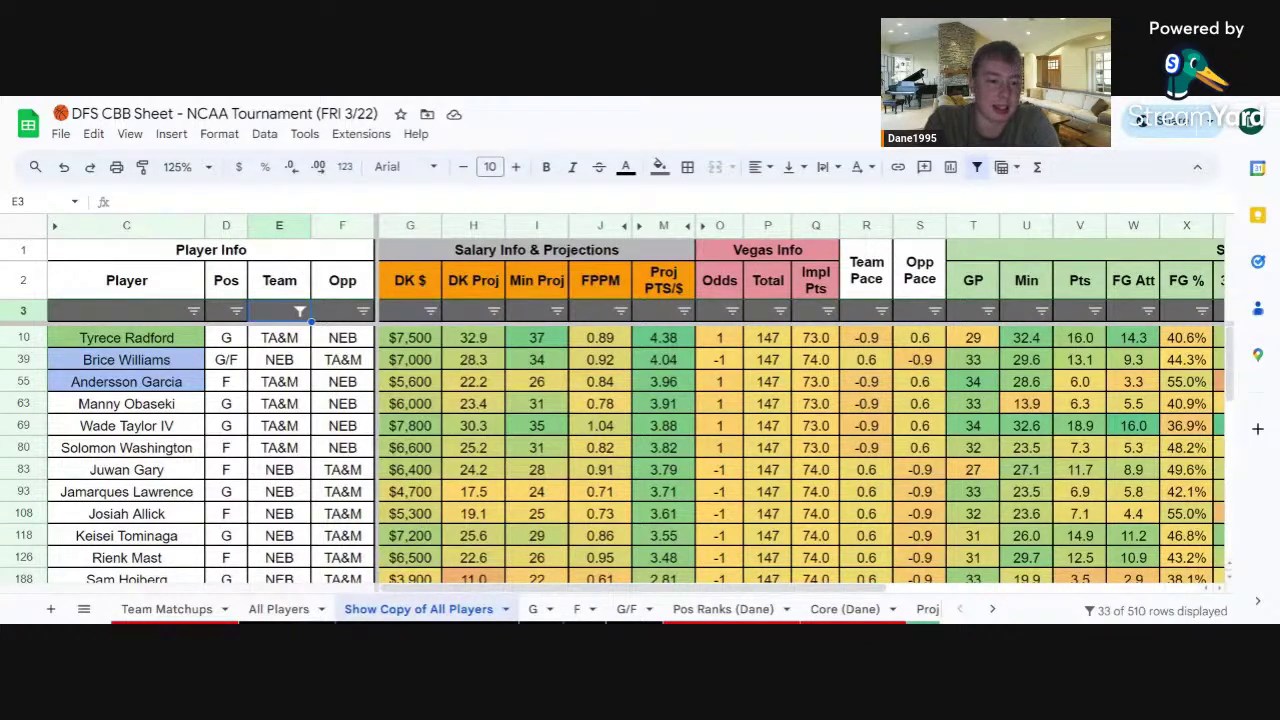
Look up the game after NEB–TA&M on the Team Matchups sheet and filter the copied player list's Team column to only DUKE and VER
{"action": "left_click", "coordinate": [190, 601]}
{"action": "scroll", "coordinate": [195, 456], "scroll_direction": "down", "scroll_amount": 2}
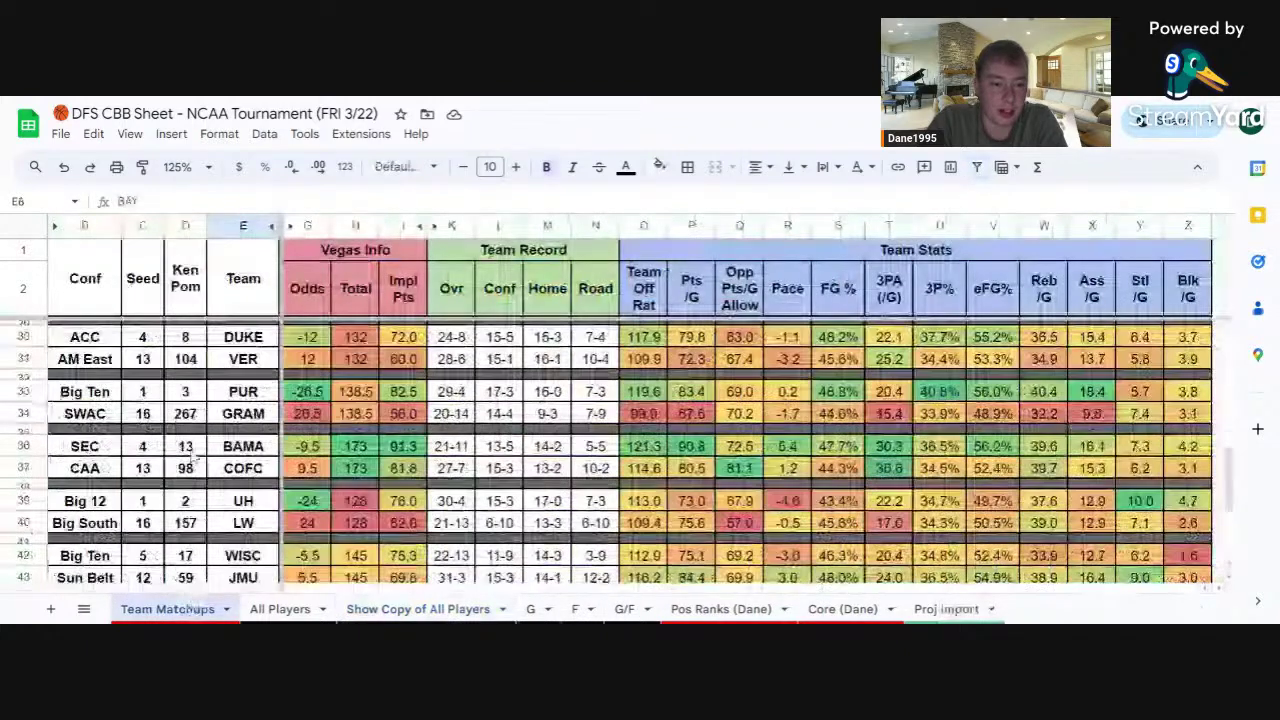
{"action": "left_click", "coordinate": [418, 609]}
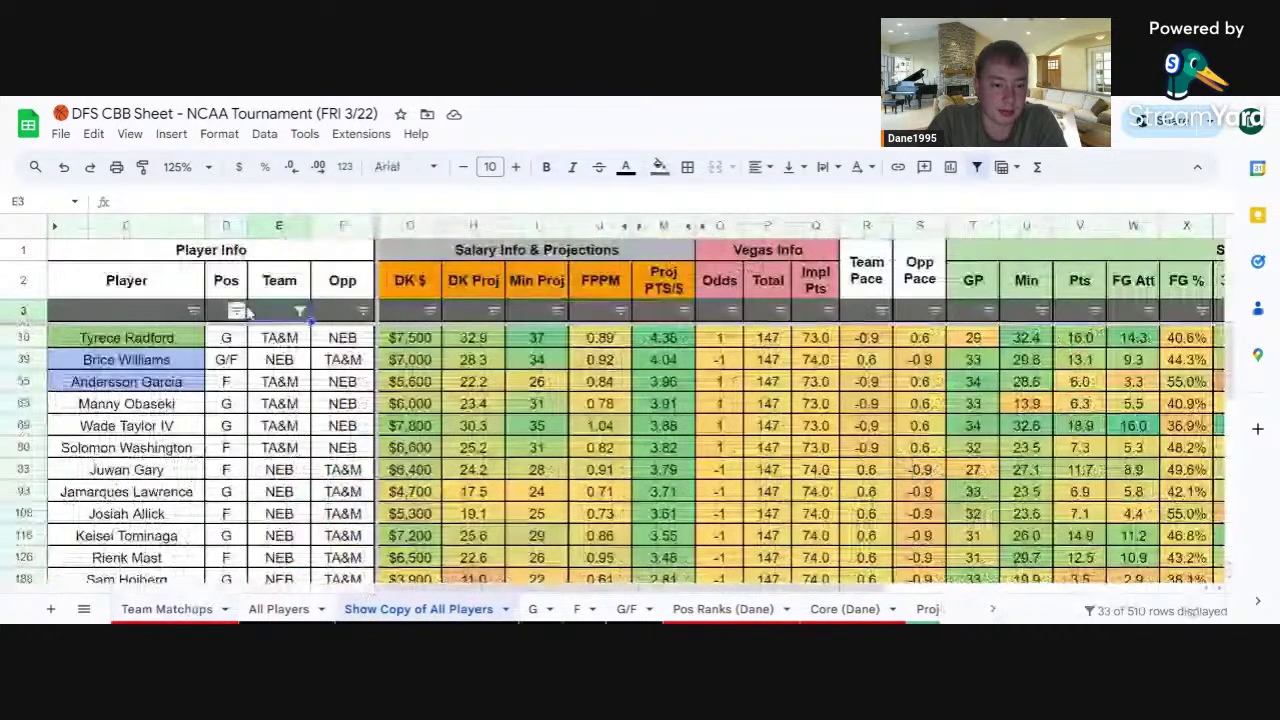
{"action": "left_click", "coordinate": [300, 311]}
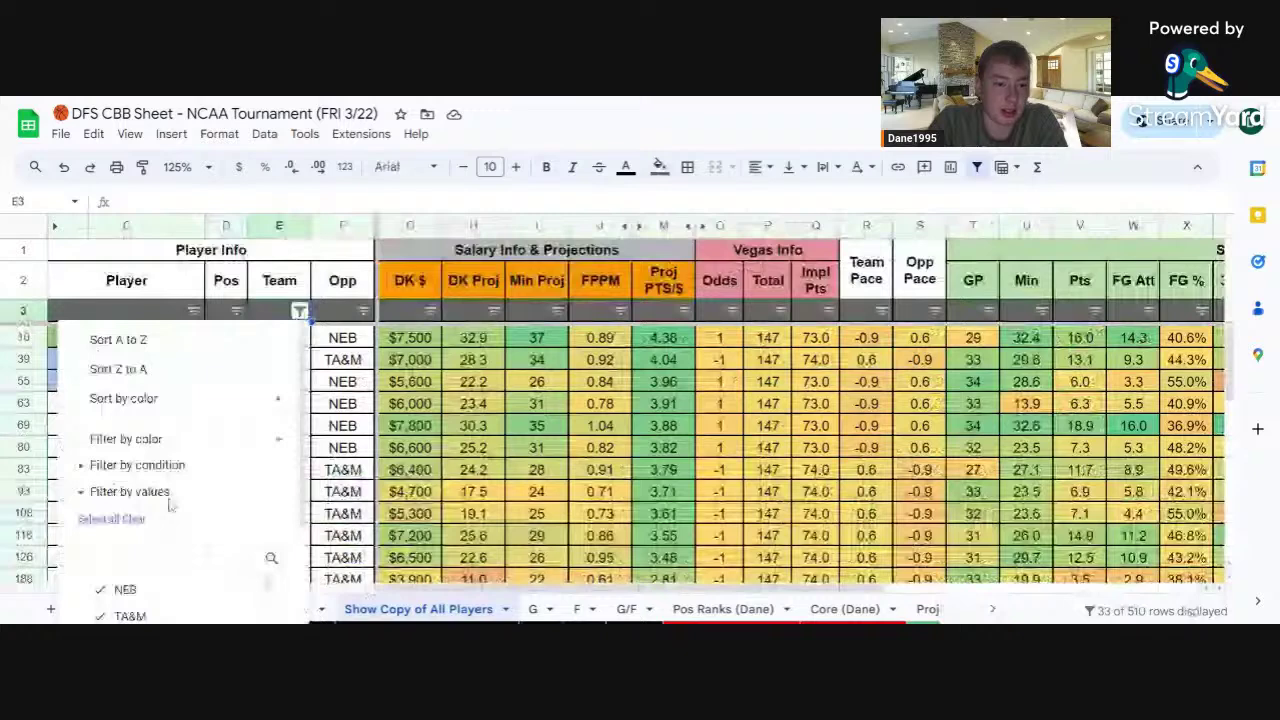
{"action": "scroll", "coordinate": [160, 510], "scroll_direction": "down", "scroll_amount": 3}
{"action": "scroll", "coordinate": [160, 500], "scroll_direction": "down", "scroll_amount": 10}
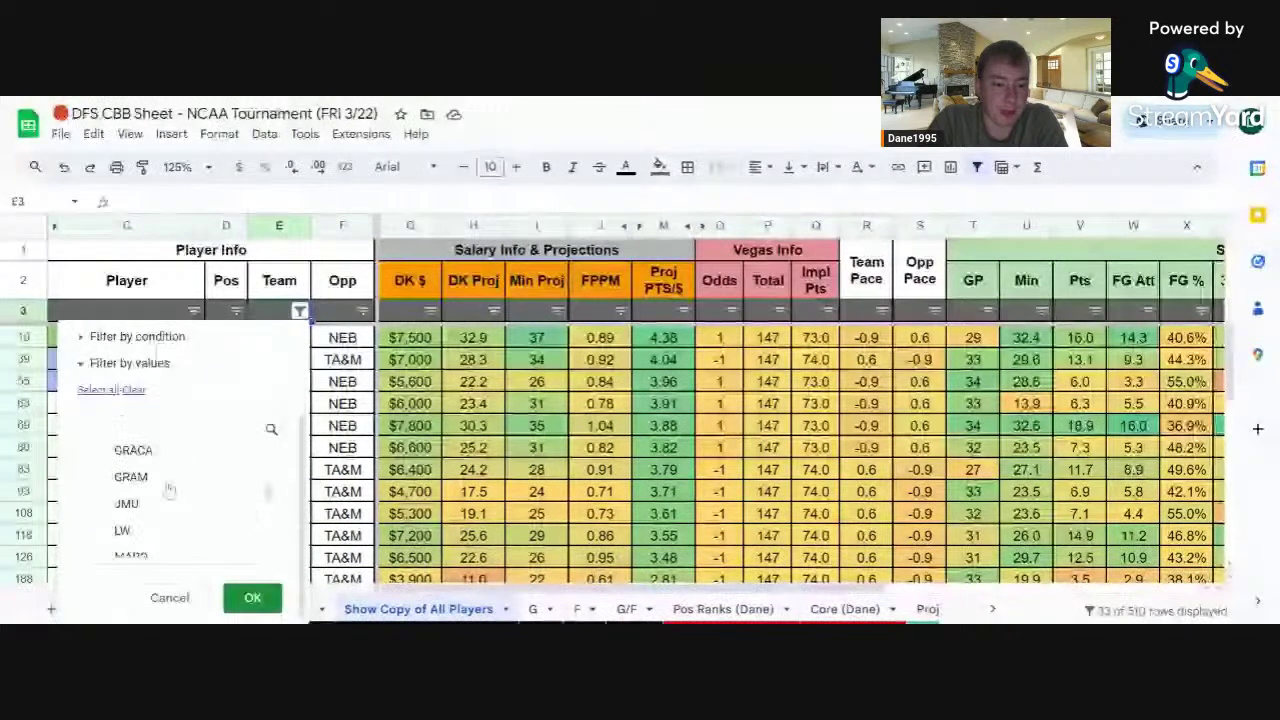
{"action": "left_click", "coordinate": [120, 463]}
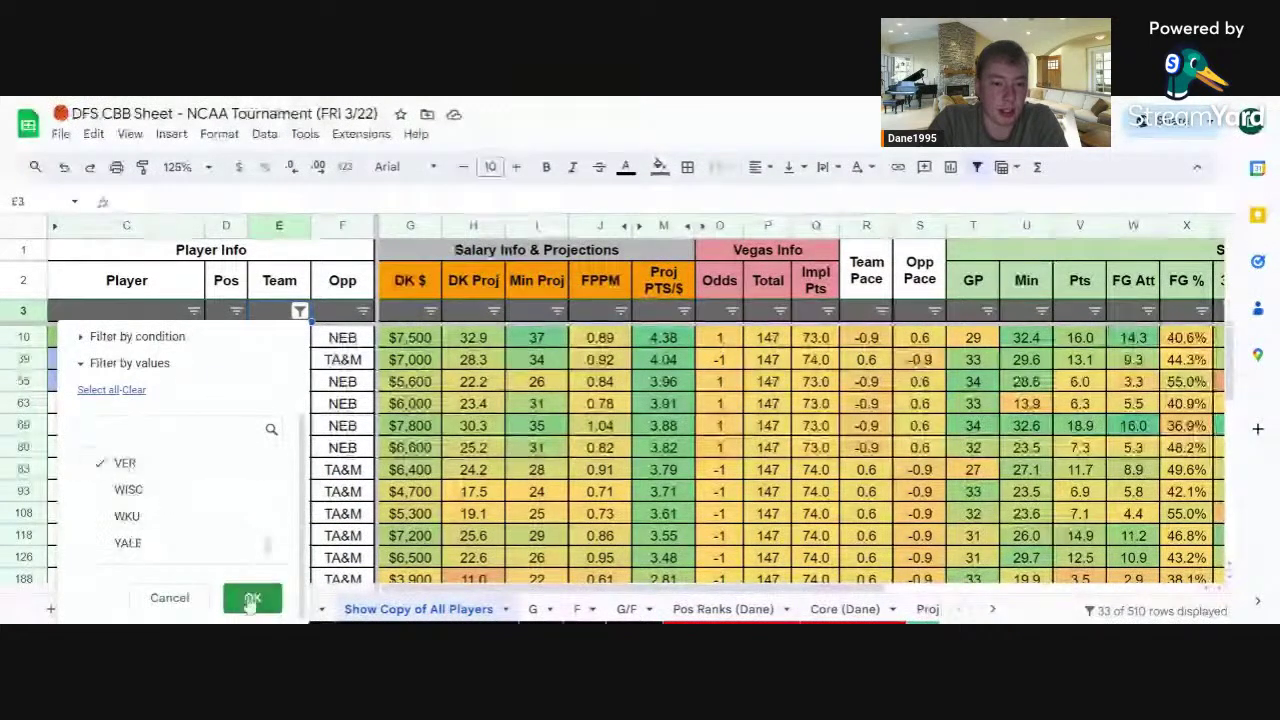
{"action": "left_click", "coordinate": [252, 597]}
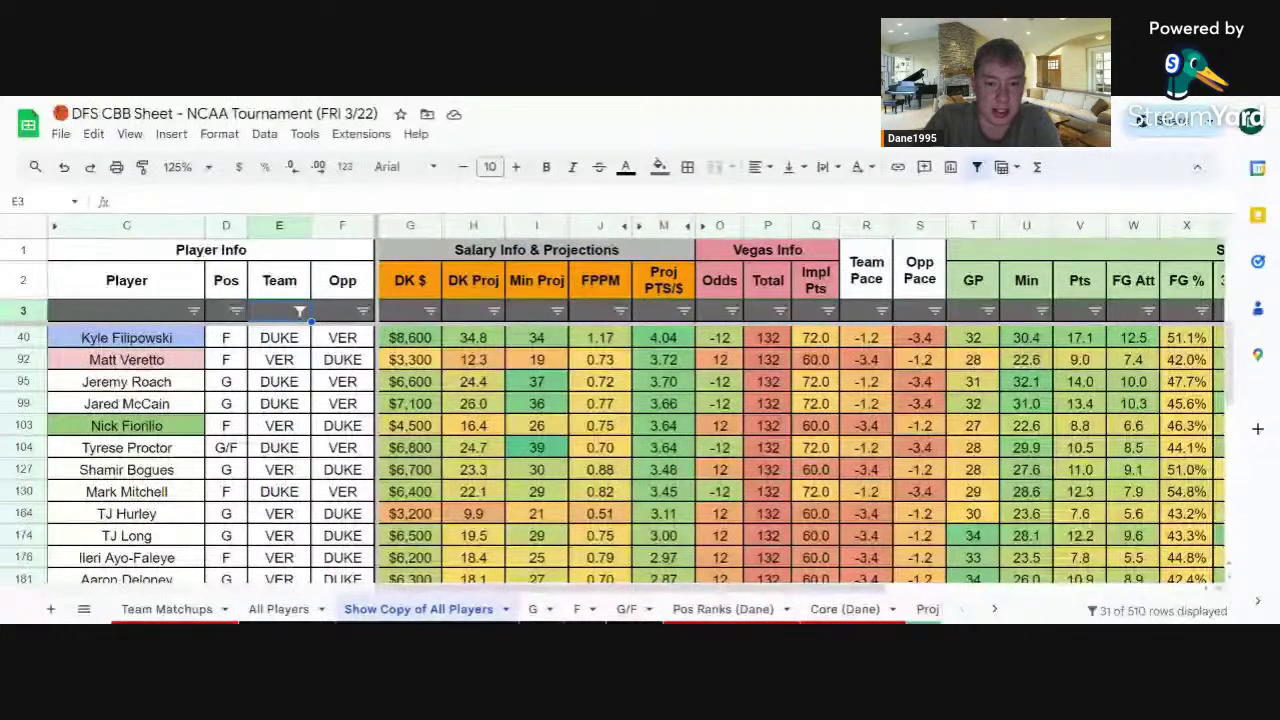
Examine the DUKE and VER players' salaries, projections, season stats and Injury Status tags, including the lower-ranked players
{"action": "scroll", "coordinate": [800, 420], "scroll_direction": "right", "scroll_amount": 3}
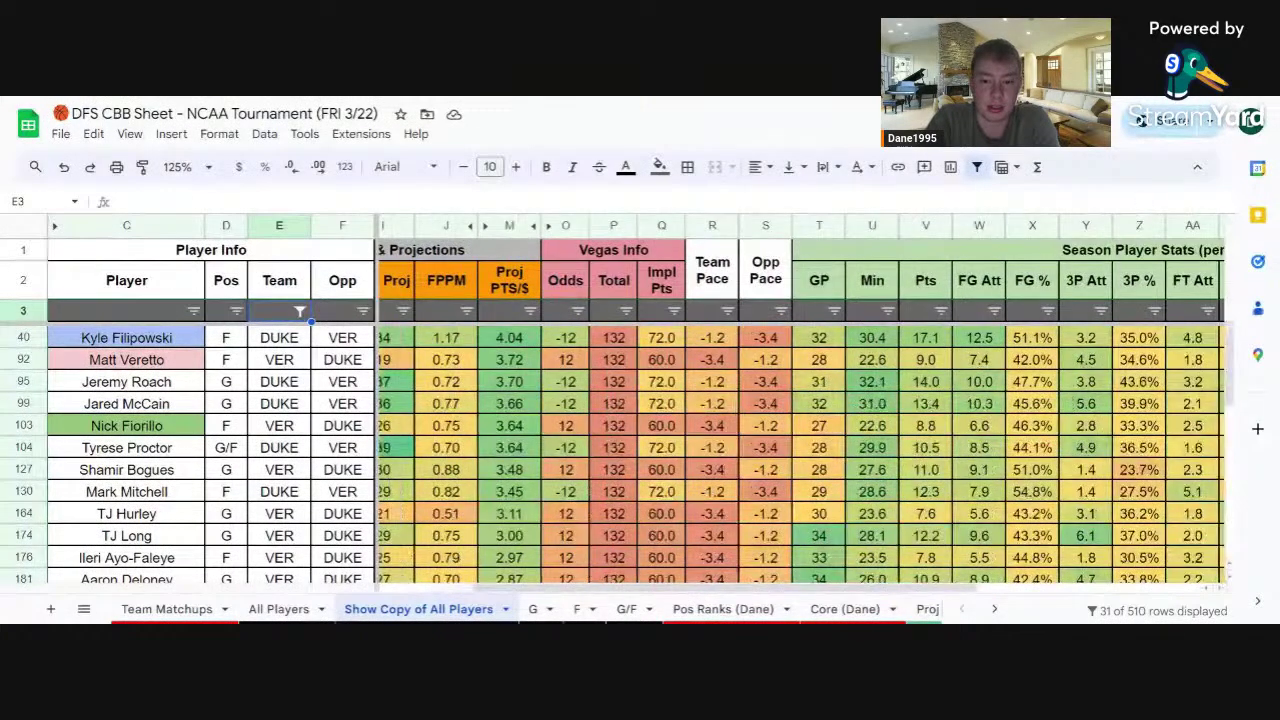
{"action": "scroll", "coordinate": [800, 450], "scroll_direction": "right", "scroll_amount": 3}
{"action": "scroll", "coordinate": [800, 450], "scroll_direction": "right", "scroll_amount": 3}
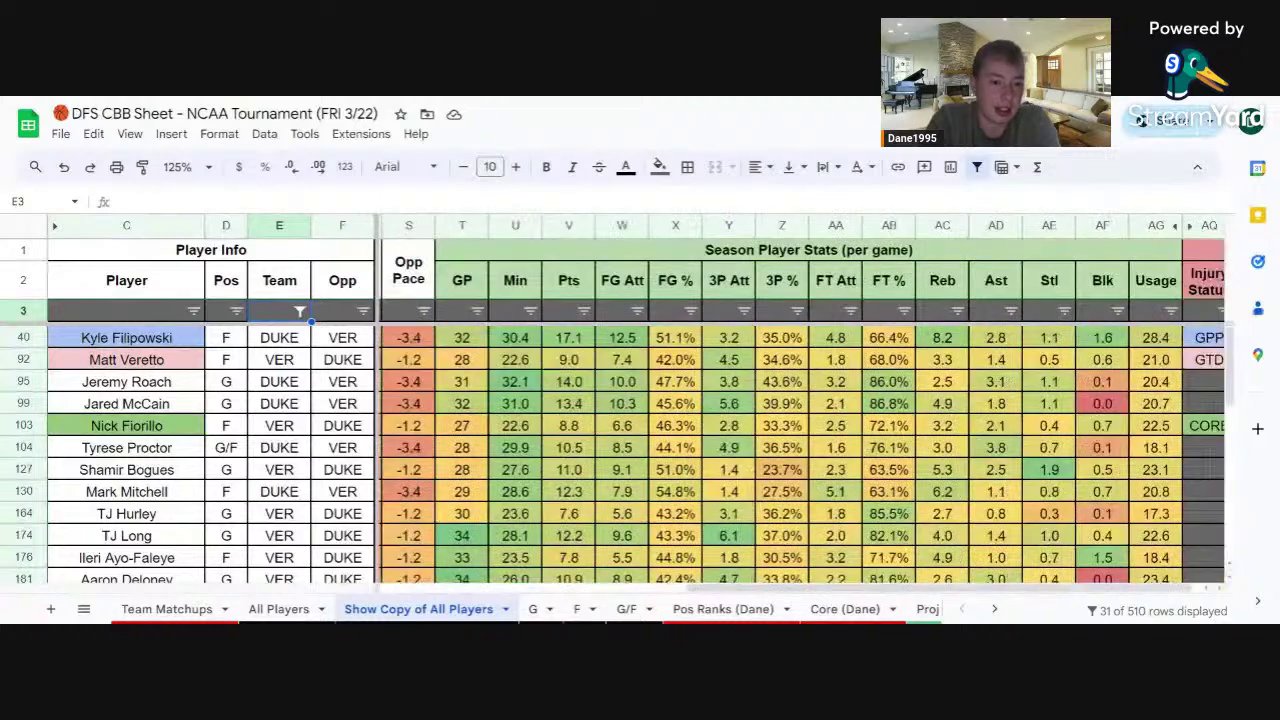
{"action": "scroll", "coordinate": [800, 450], "scroll_direction": "left", "scroll_amount": 5}
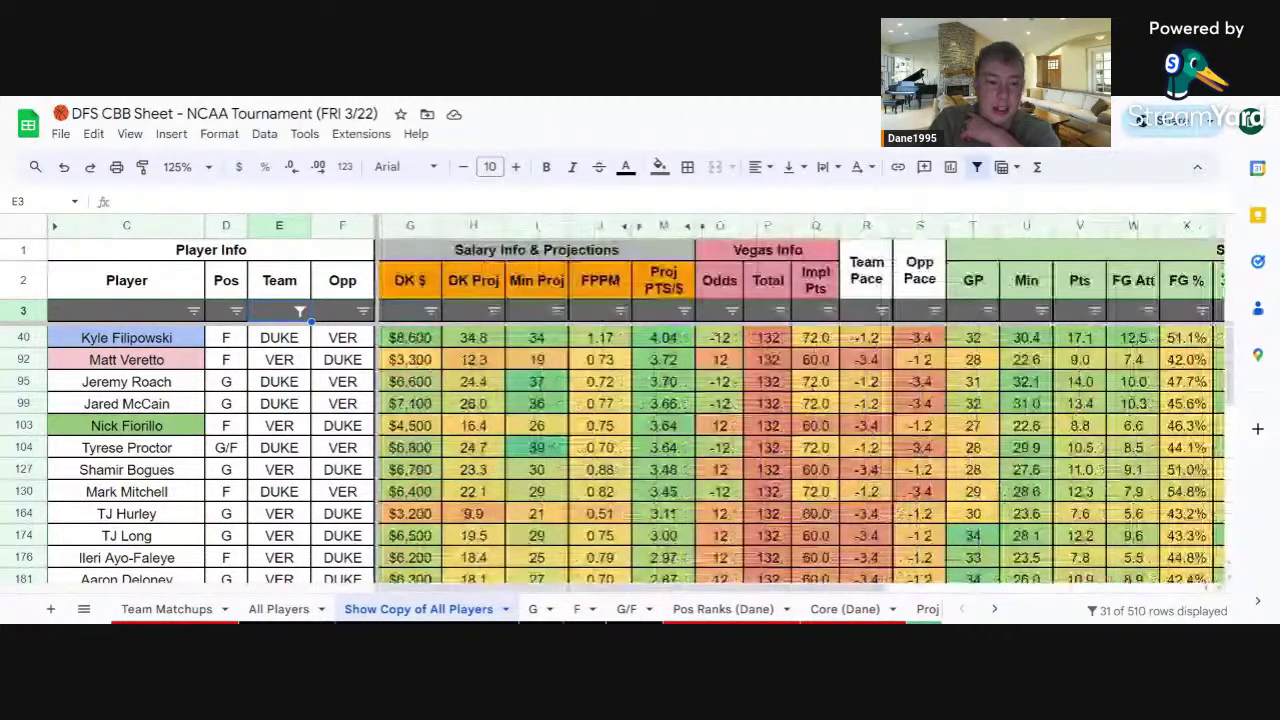
{"action": "scroll", "coordinate": [640, 455], "scroll_direction": "down", "scroll_amount": 1}
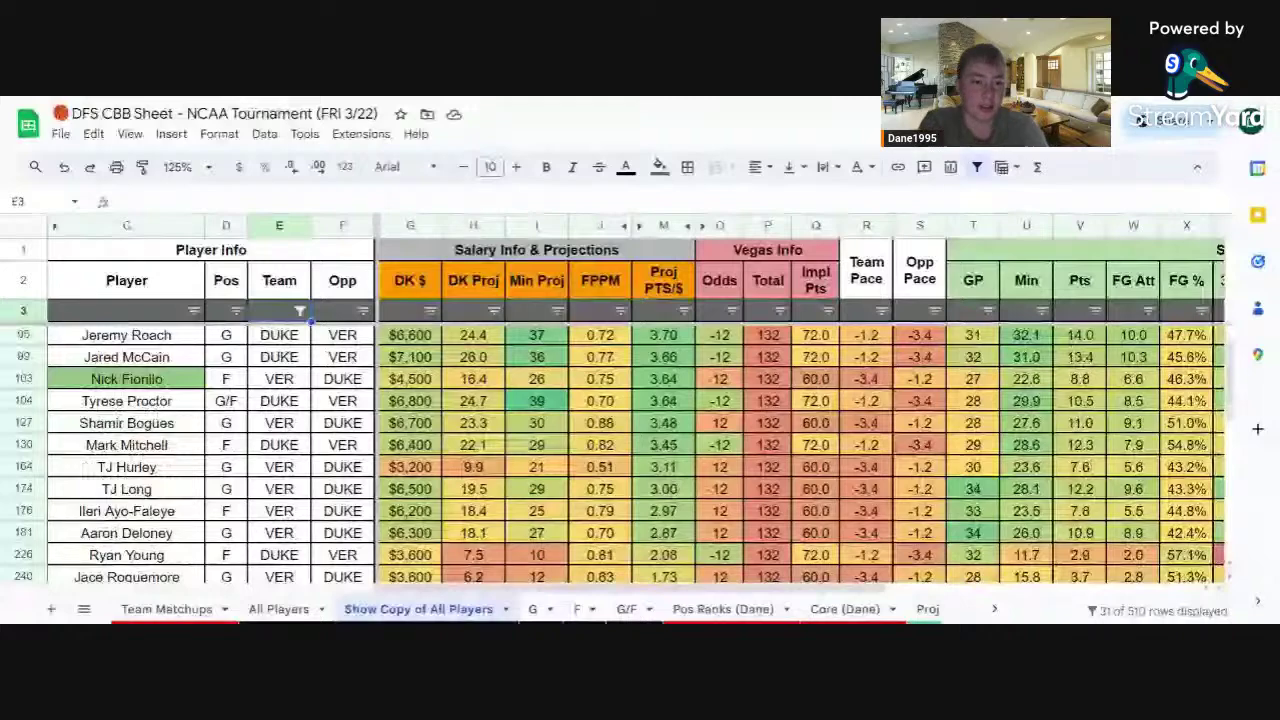
{"action": "scroll", "coordinate": [640, 455], "scroll_direction": "down", "scroll_amount": 3}
{"action": "scroll", "coordinate": [640, 455], "scroll_direction": "up", "scroll_amount": 4}
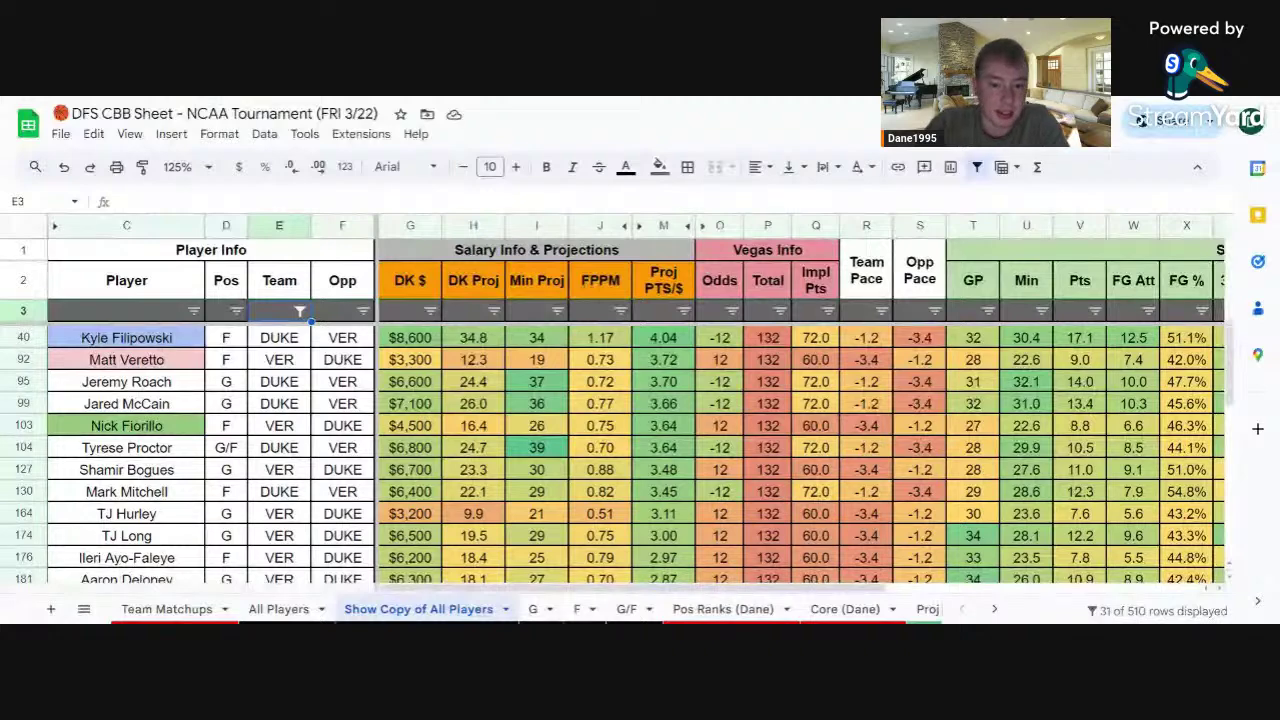
{"action": "scroll", "coordinate": [800, 400], "scroll_direction": "right", "scroll_amount": 10}
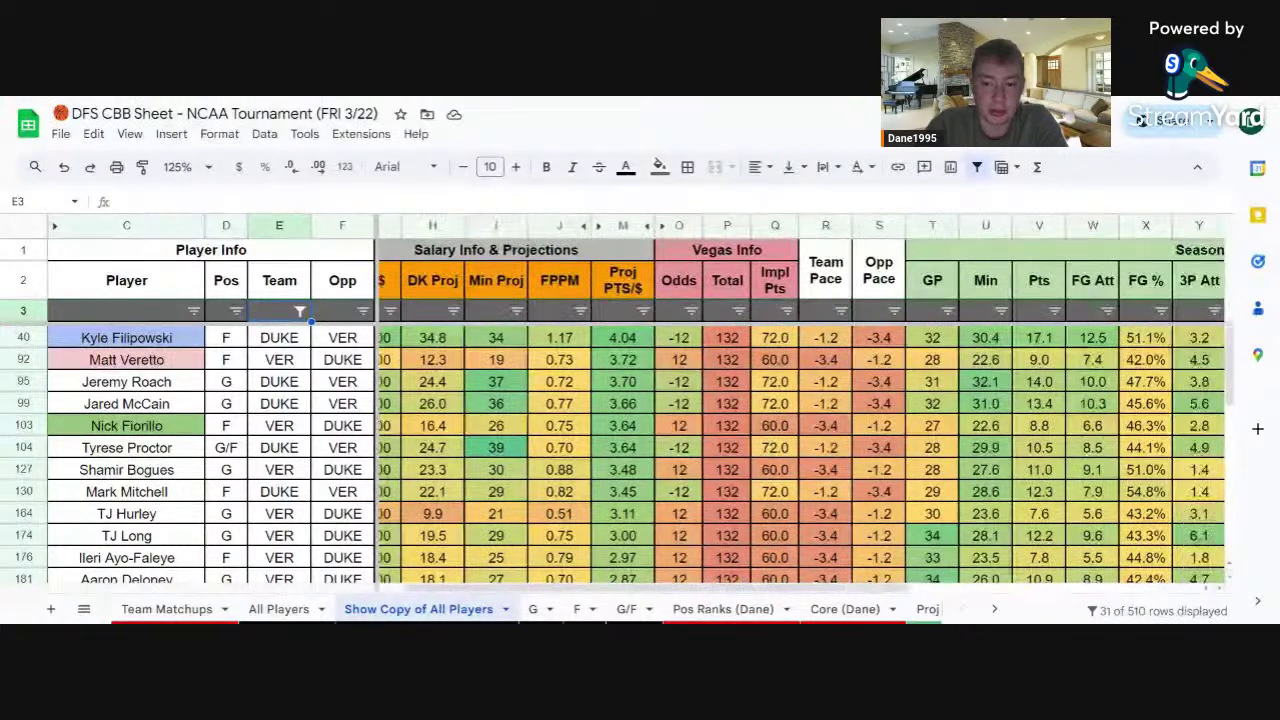
{"action": "scroll", "coordinate": [562, 318], "scroll_direction": "left", "scroll_amount": 10}
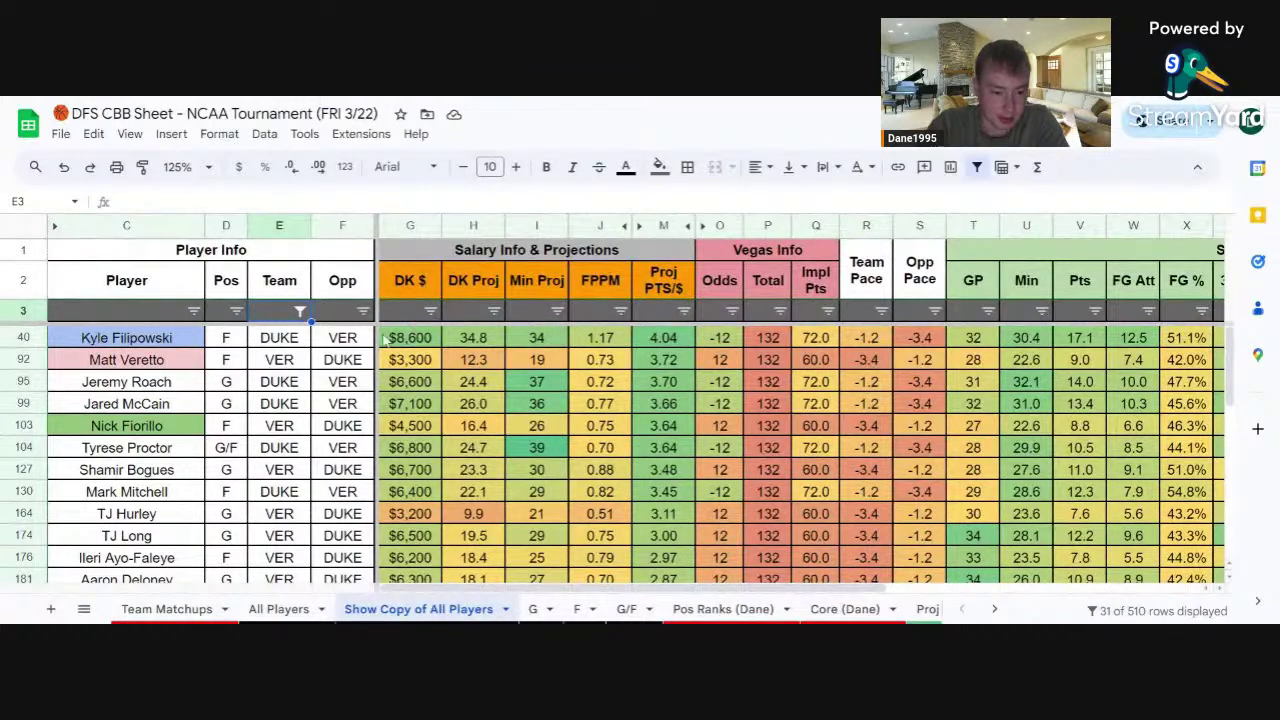
Filter the copied player list's Team column to only PUR and GRAM, the Team Matchups game after DUKE–VER, and check their season stats
{"action": "left_click", "coordinate": [167, 609]}
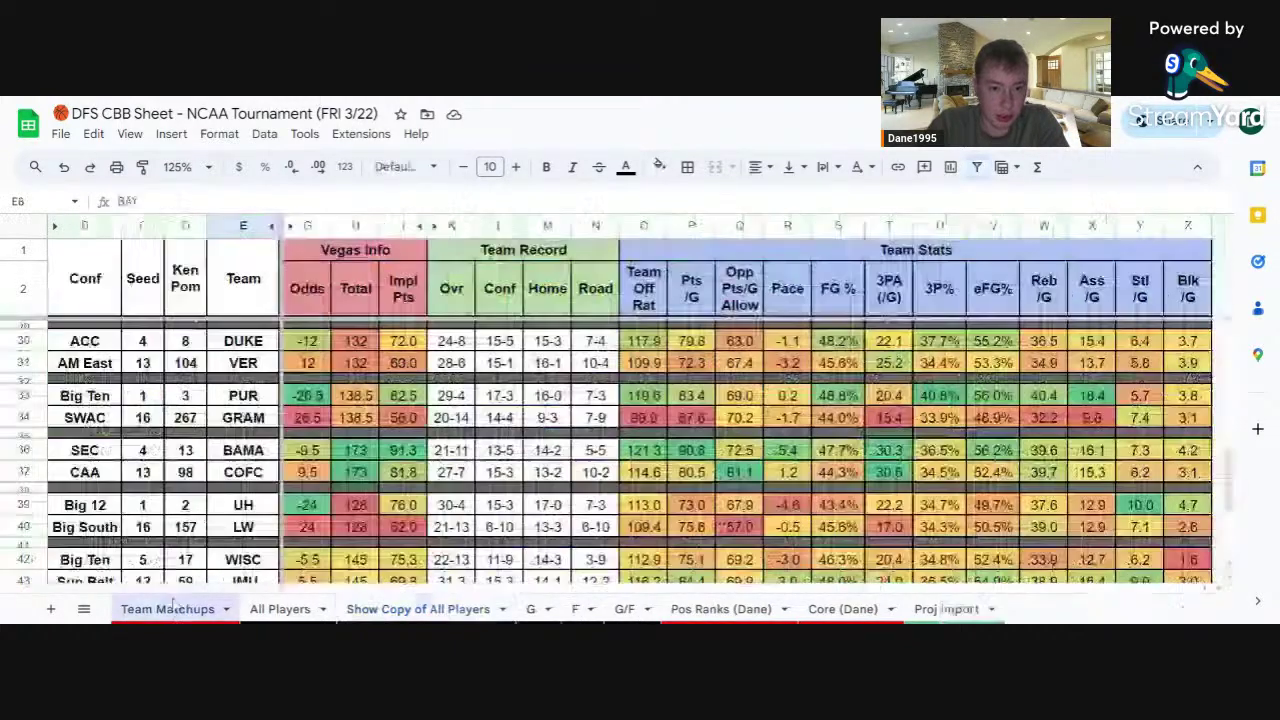
{"action": "scroll", "coordinate": [172, 442], "scroll_direction": "down", "scroll_amount": 2}
{"action": "scroll", "coordinate": [172, 440], "scroll_direction": "down", "scroll_amount": 1}
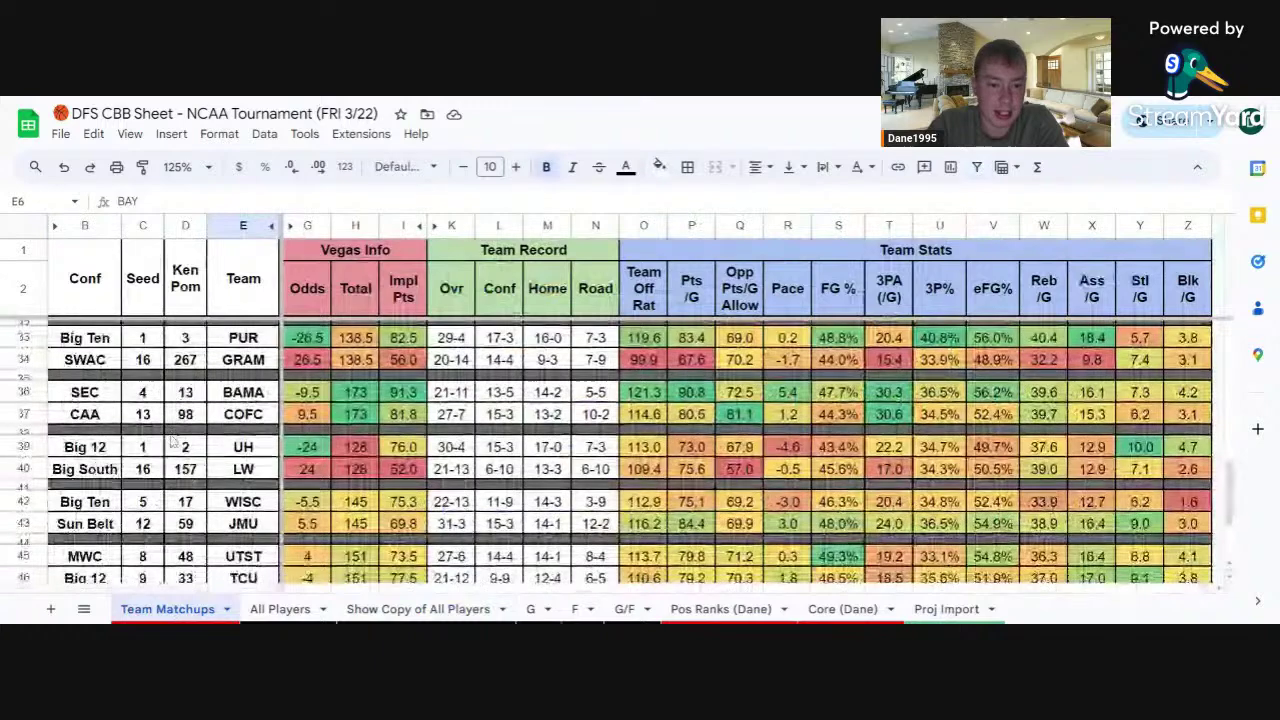
{"action": "left_click", "coordinate": [405, 609]}
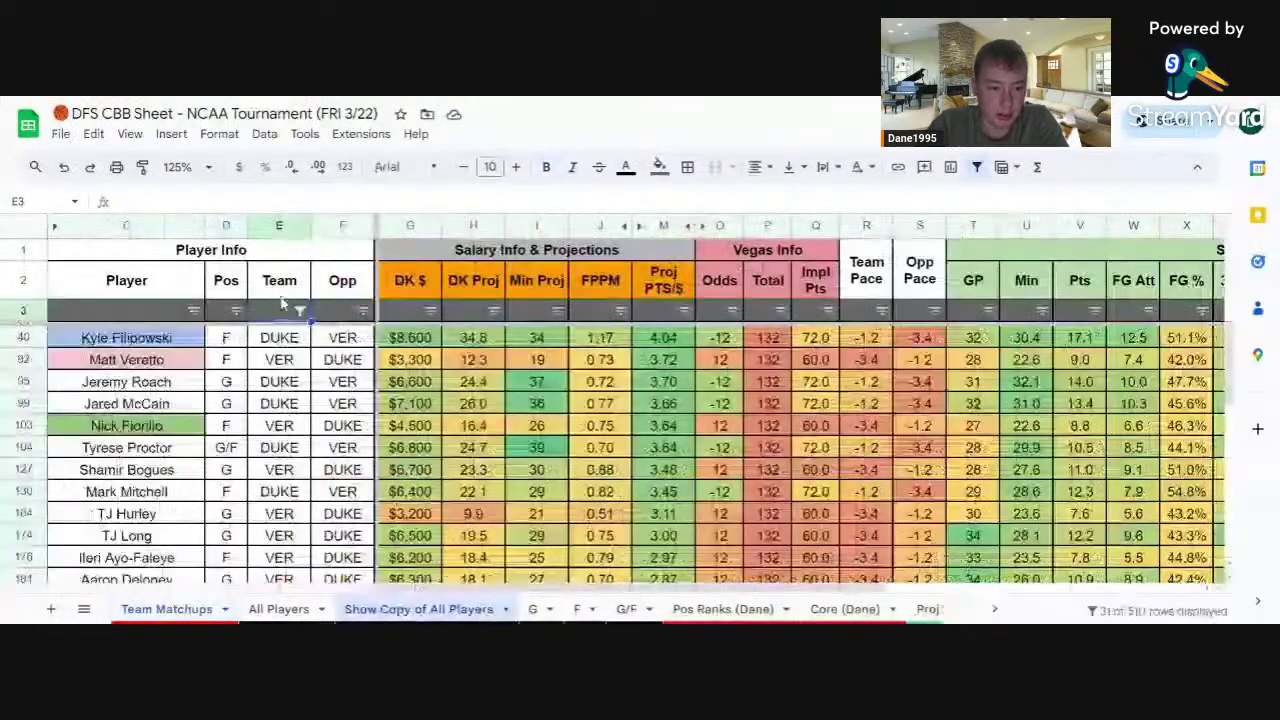
{"action": "left_click", "coordinate": [300, 311]}
{"action": "scroll", "coordinate": [145, 527], "scroll_direction": "down", "scroll_amount": 8}
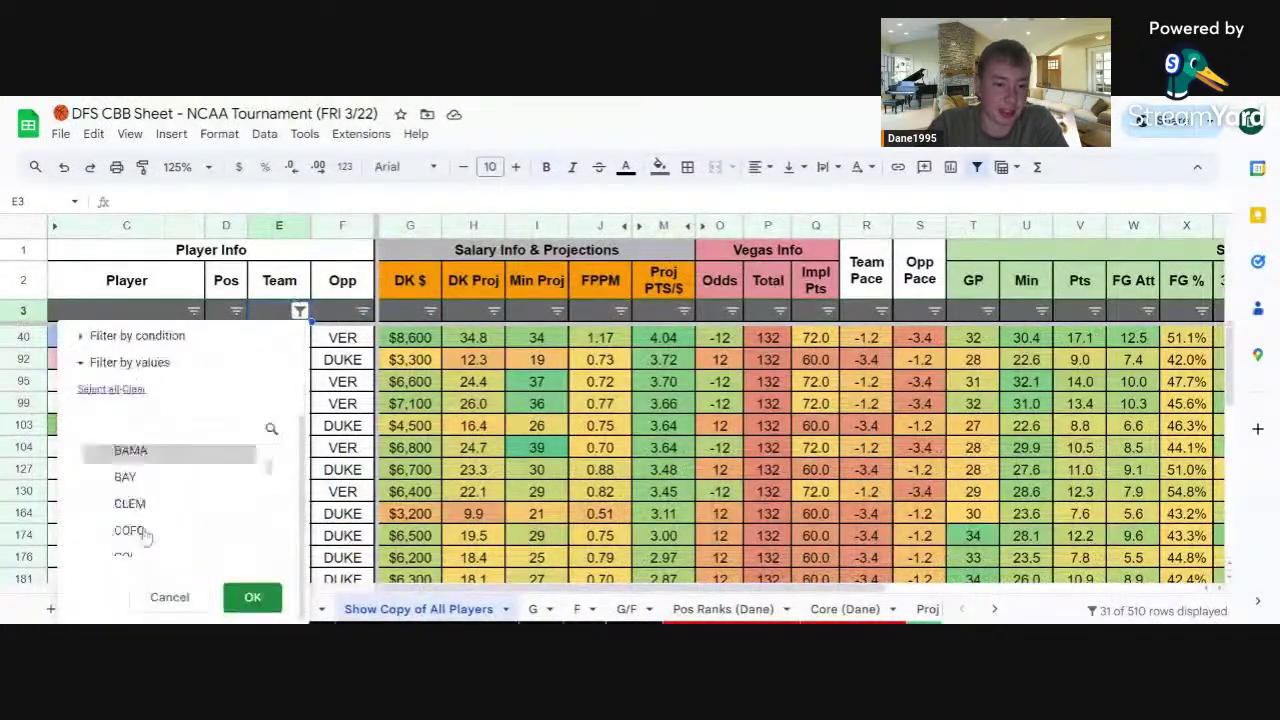
{"action": "scroll", "coordinate": [145, 530], "scroll_direction": "up", "scroll_amount": 3}
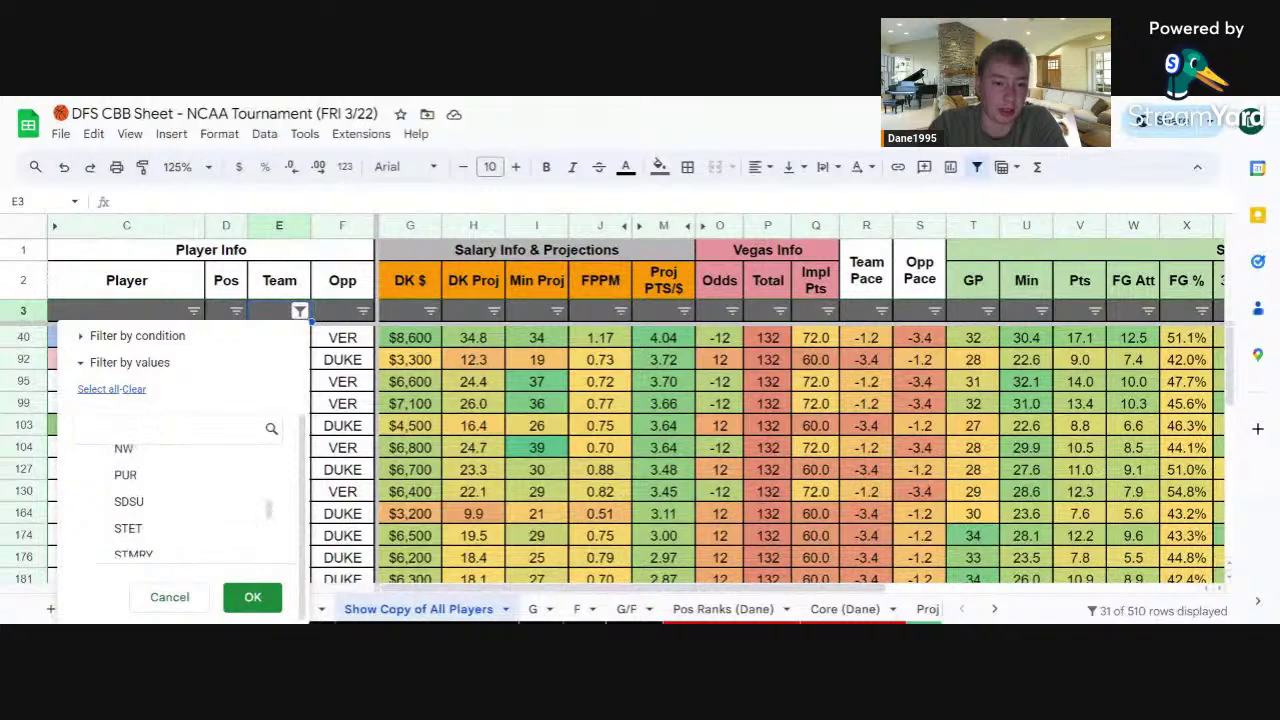
{"action": "left_click", "coordinate": [145, 478]}
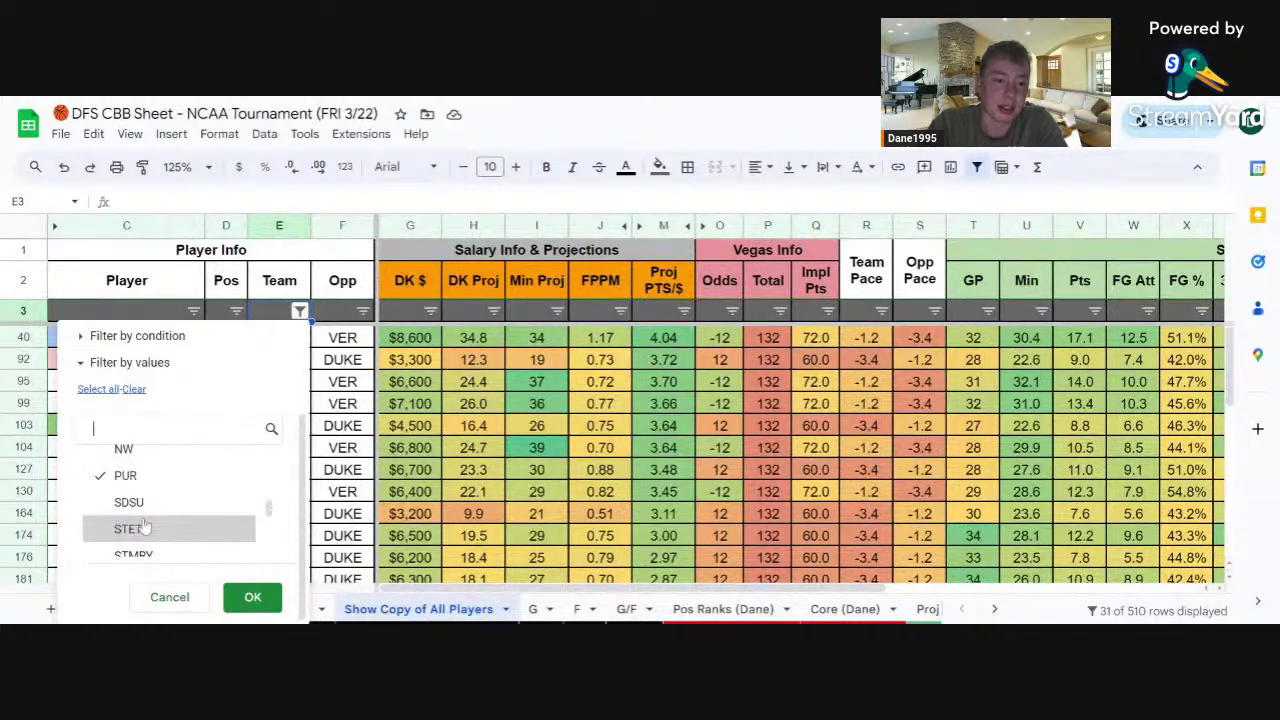
{"action": "scroll", "coordinate": [145, 527], "scroll_direction": "up", "scroll_amount": 5}
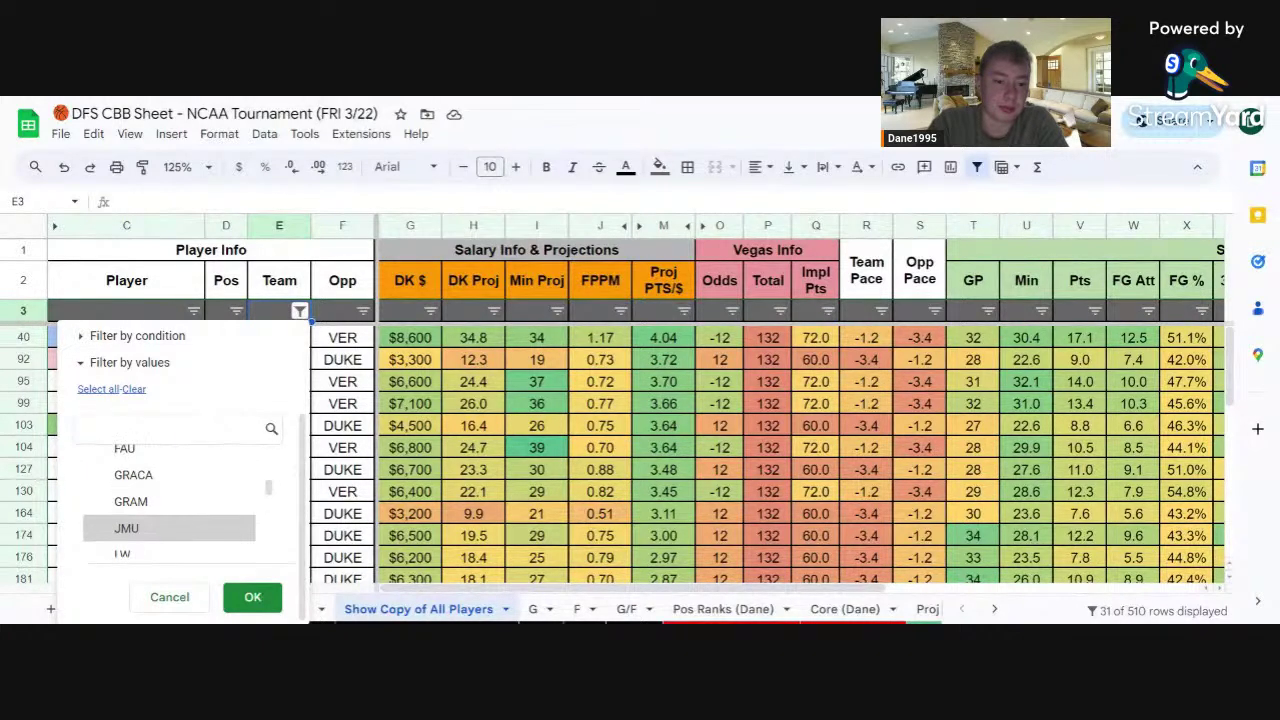
{"action": "left_click", "coordinate": [140, 501]}
{"action": "left_click", "coordinate": [232, 596]}
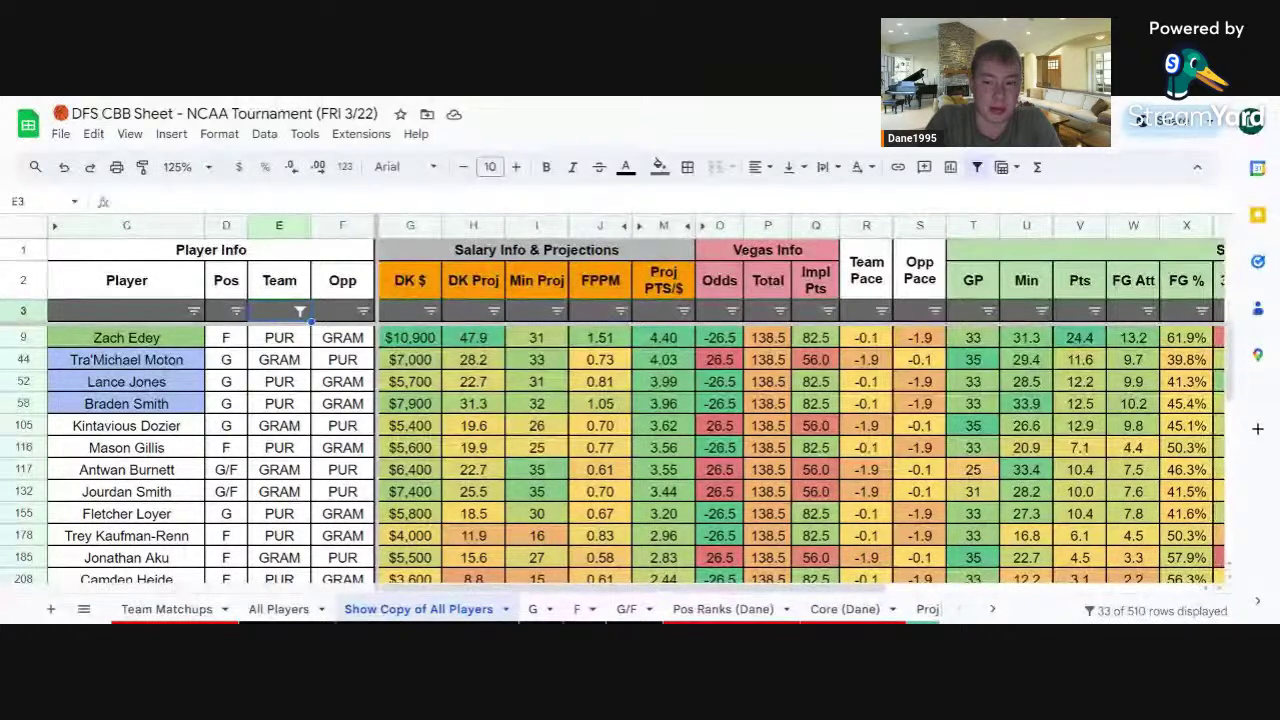
{"action": "scroll", "coordinate": [800, 400], "scroll_direction": "right", "scroll_amount": 1}
{"action": "scroll", "coordinate": [800, 400], "scroll_direction": "right", "scroll_amount": 5}
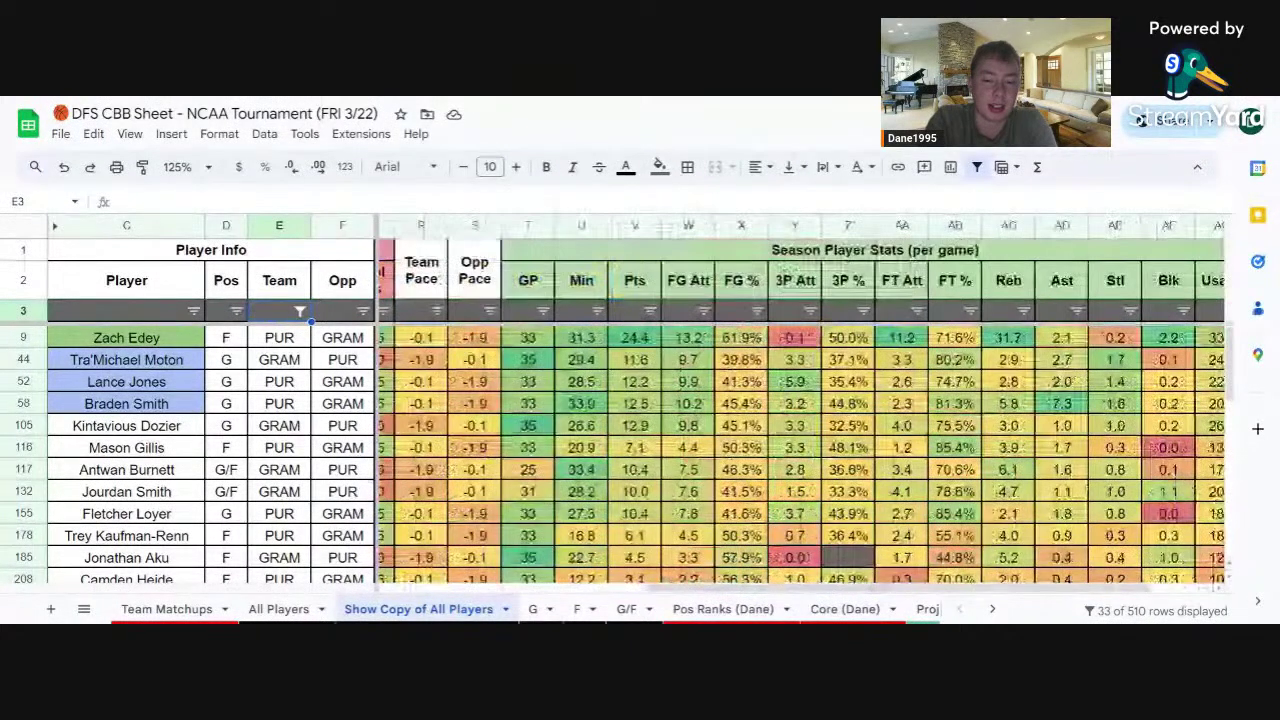
{"action": "scroll", "coordinate": [800, 400], "scroll_direction": "left", "scroll_amount": 5}
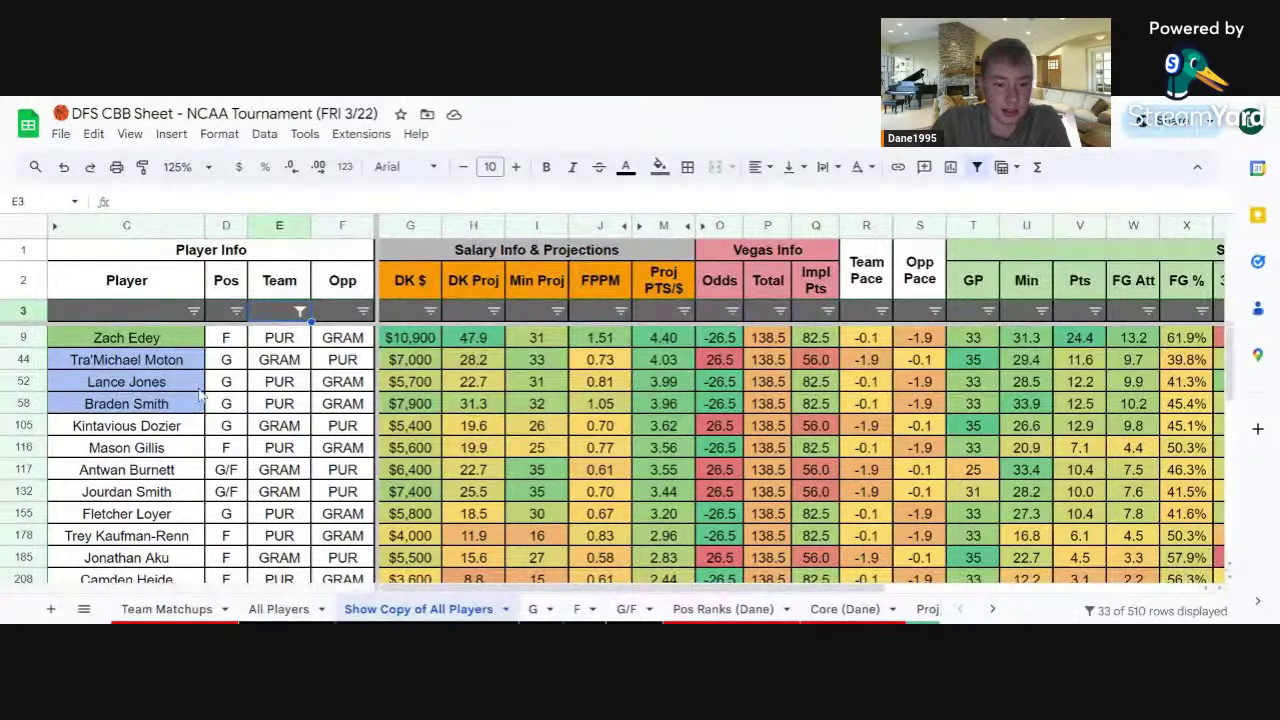
Look up the game after PUR–GRAM on the Team Matchups sheet and filter the copied player list's Team column to only BAMA and COFC
{"action": "left_click", "coordinate": [167, 609]}
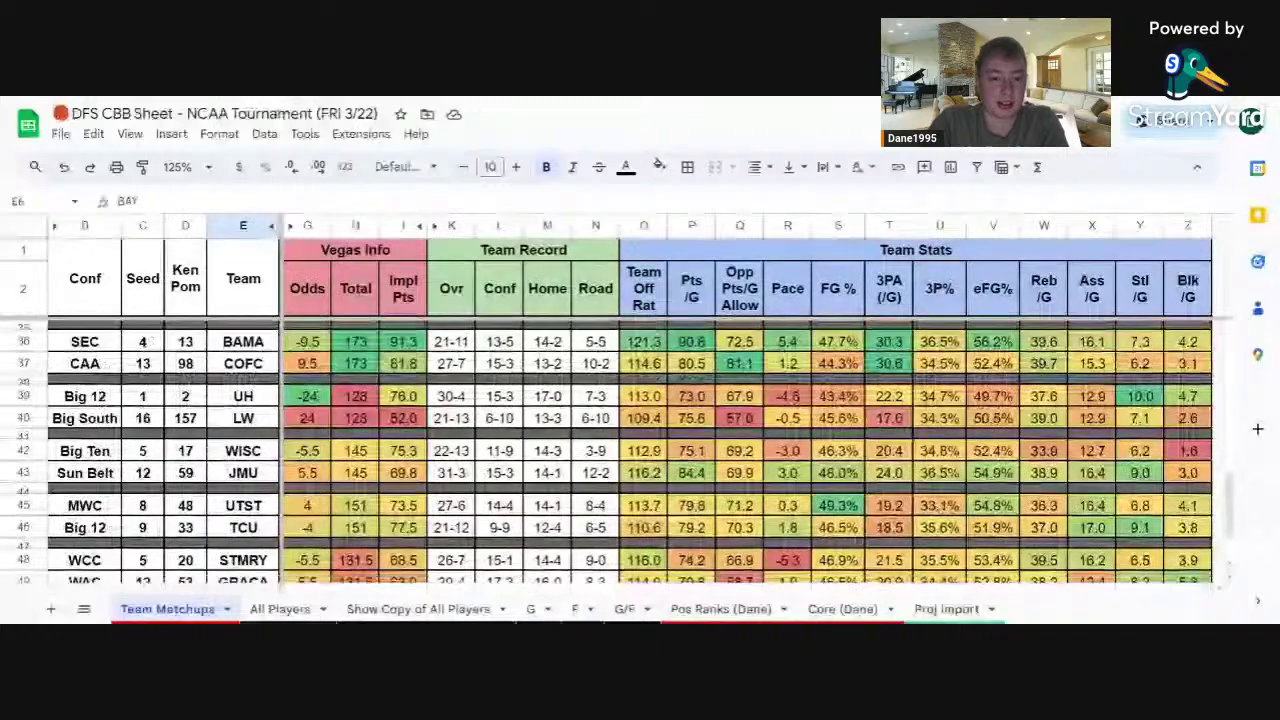
{"action": "left_click", "coordinate": [418, 609]}
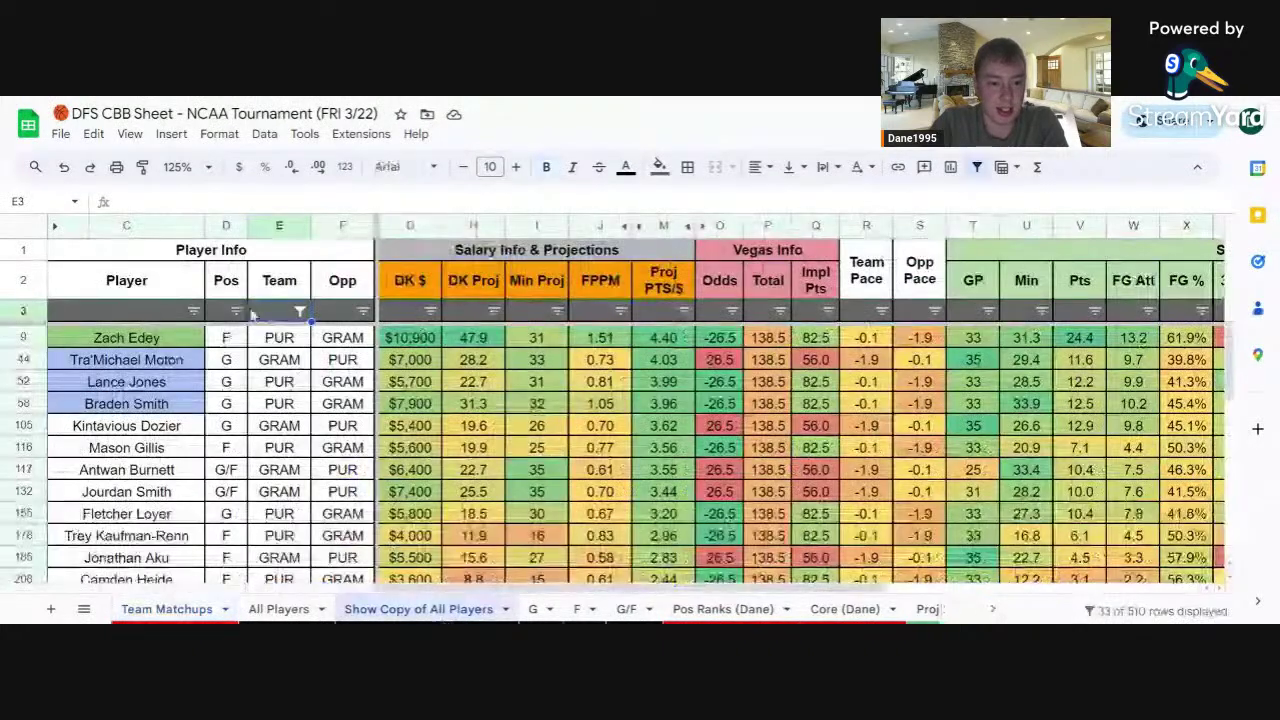
{"action": "left_click", "coordinate": [300, 311]}
{"action": "scroll", "coordinate": [150, 500], "scroll_direction": "down", "scroll_amount": 2}
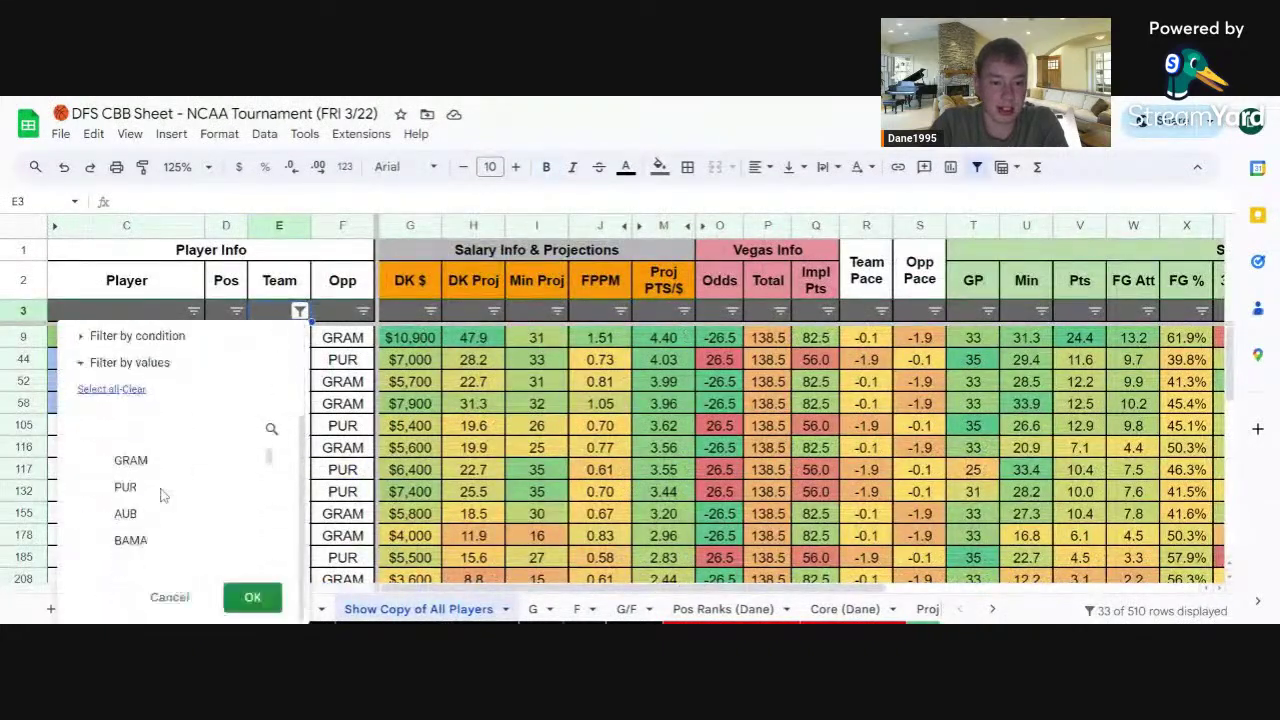
{"action": "left_click", "coordinate": [155, 535]}
{"action": "scroll", "coordinate": [182, 507], "scroll_direction": "down", "scroll_amount": 1}
{"action": "scroll", "coordinate": [182, 507], "scroll_direction": "down", "scroll_amount": 3}
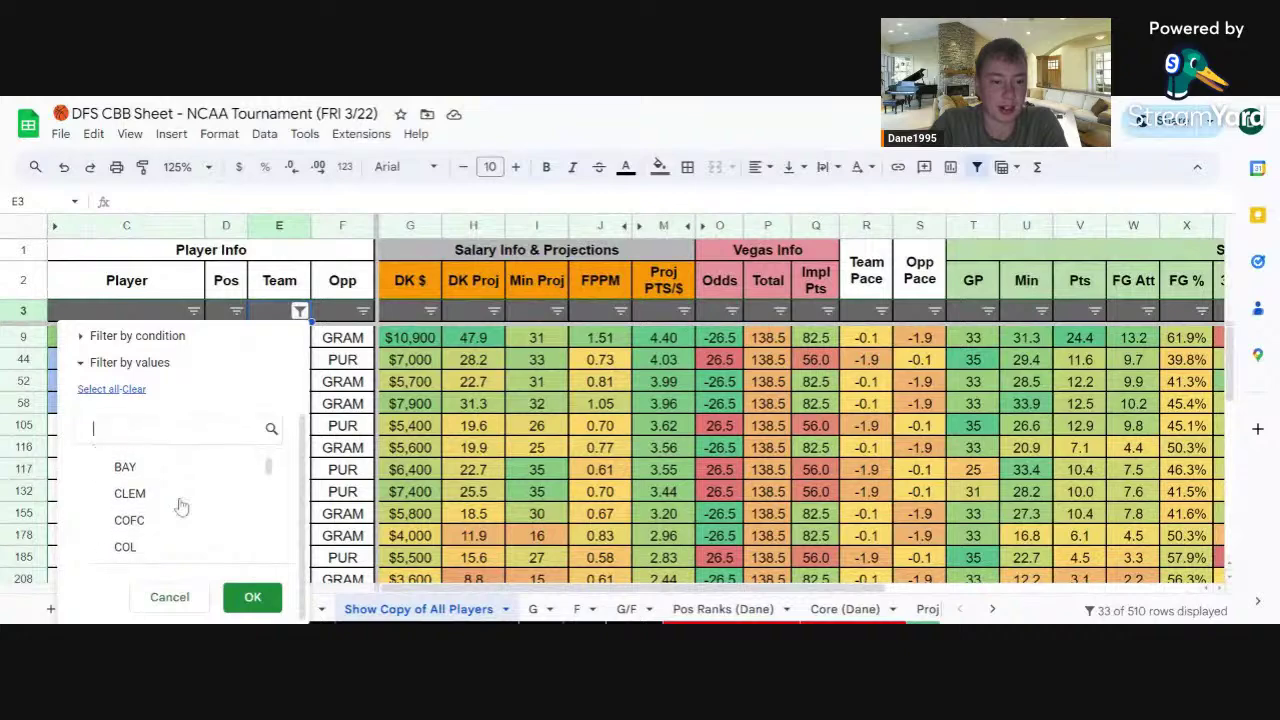
{"action": "left_click", "coordinate": [177, 490]}
{"action": "left_click", "coordinate": [165, 518]}
{"action": "left_click", "coordinate": [176, 500]}
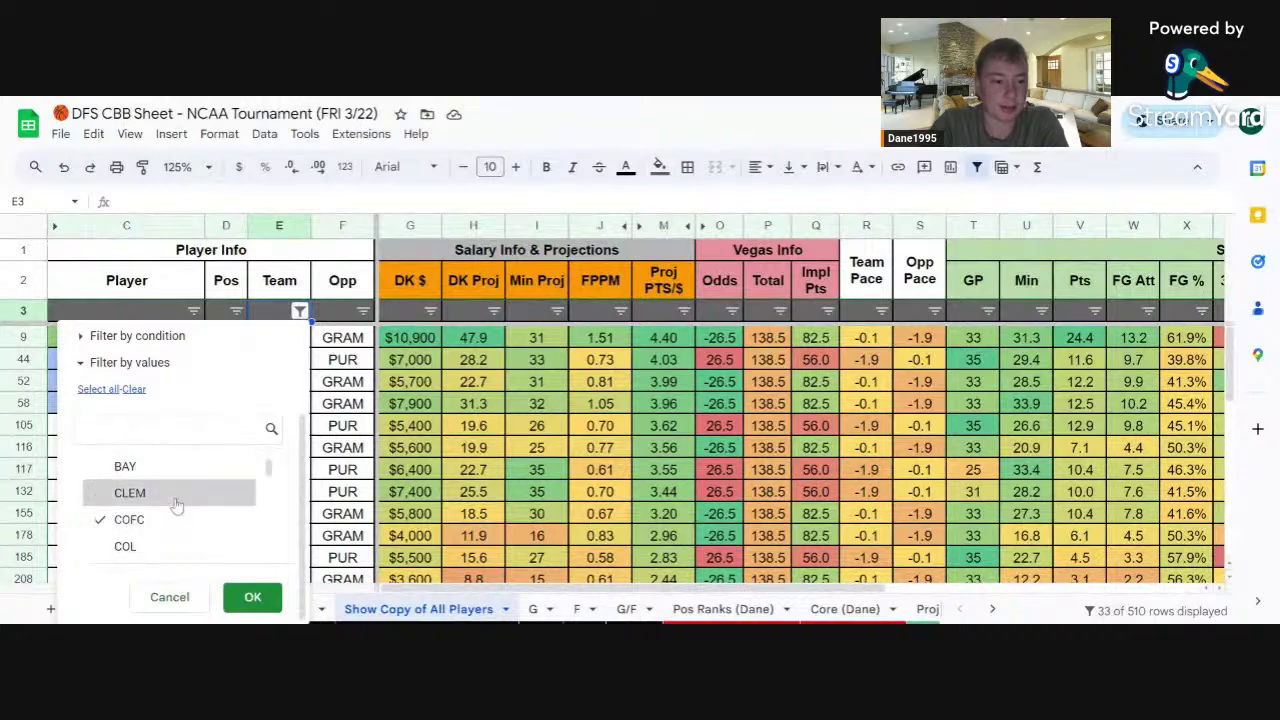
{"action": "left_click", "coordinate": [252, 597]}
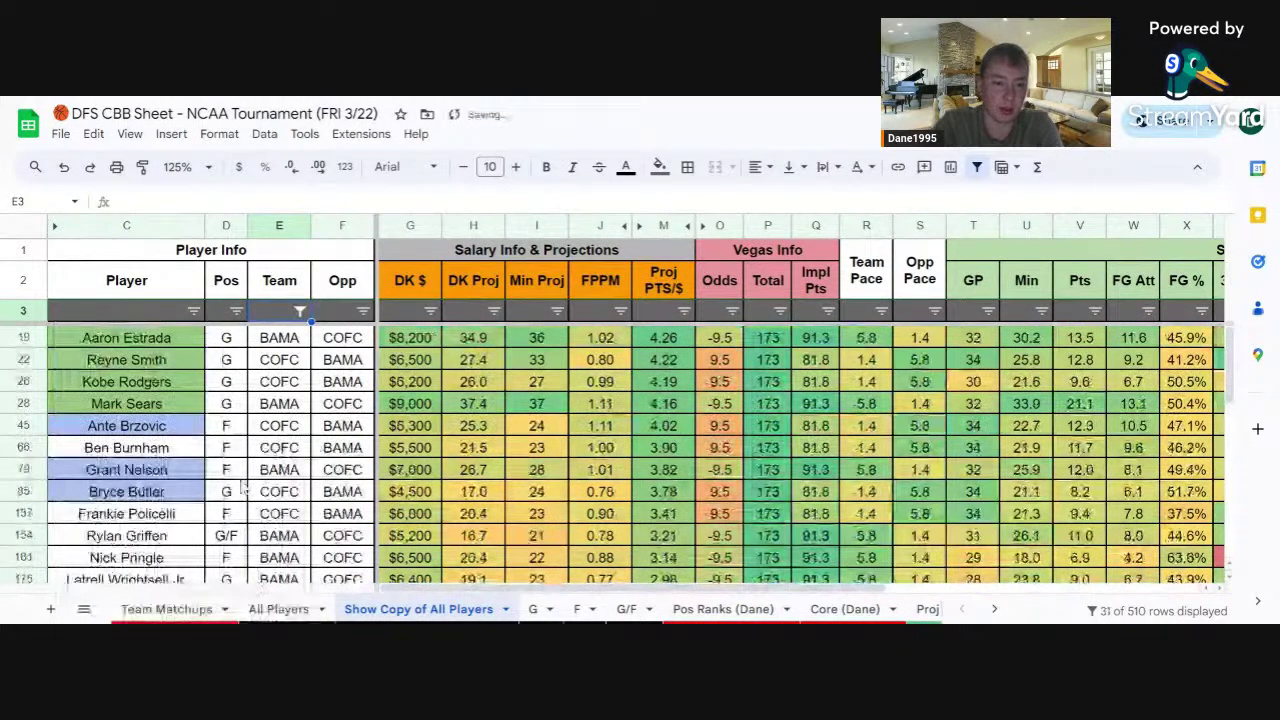
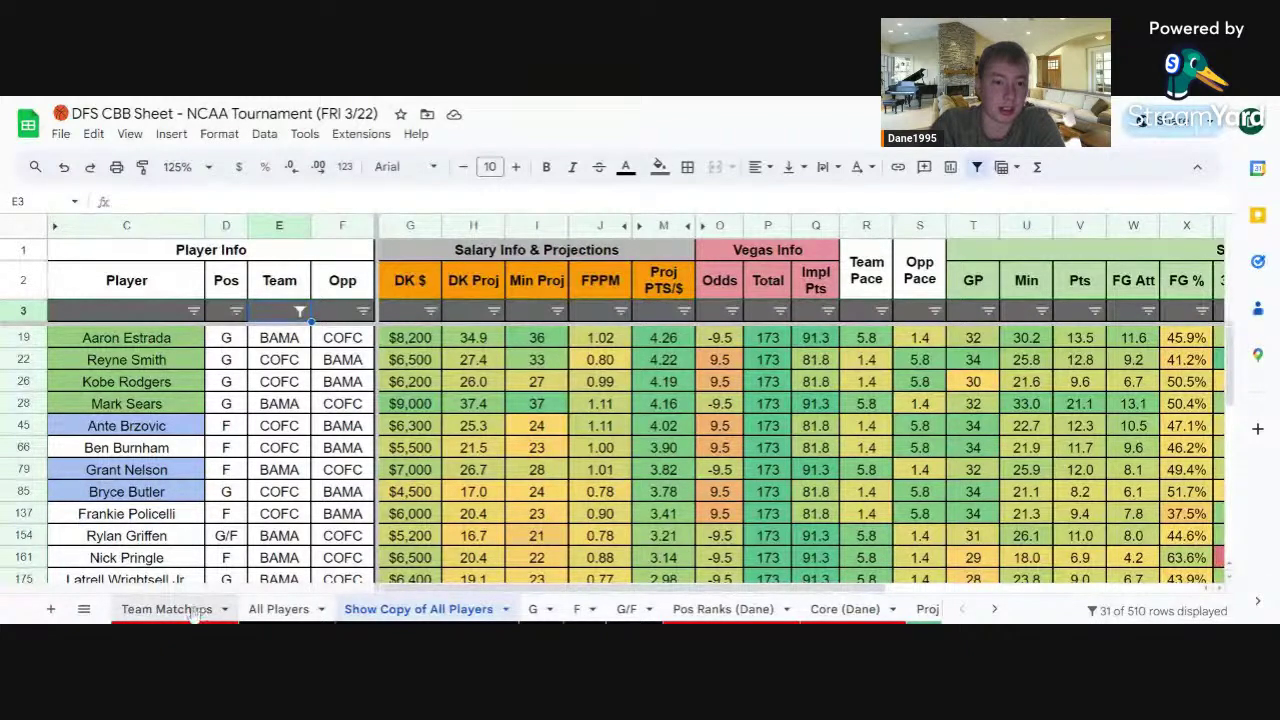
Look up the game after BAMA–COFC on the Team Matchups sheet and filter the copied player list's Team column to only UH
{"action": "left_click", "coordinate": [195, 612]}
{"action": "scroll", "coordinate": [362, 560], "scroll_direction": "down", "scroll_amount": 2}
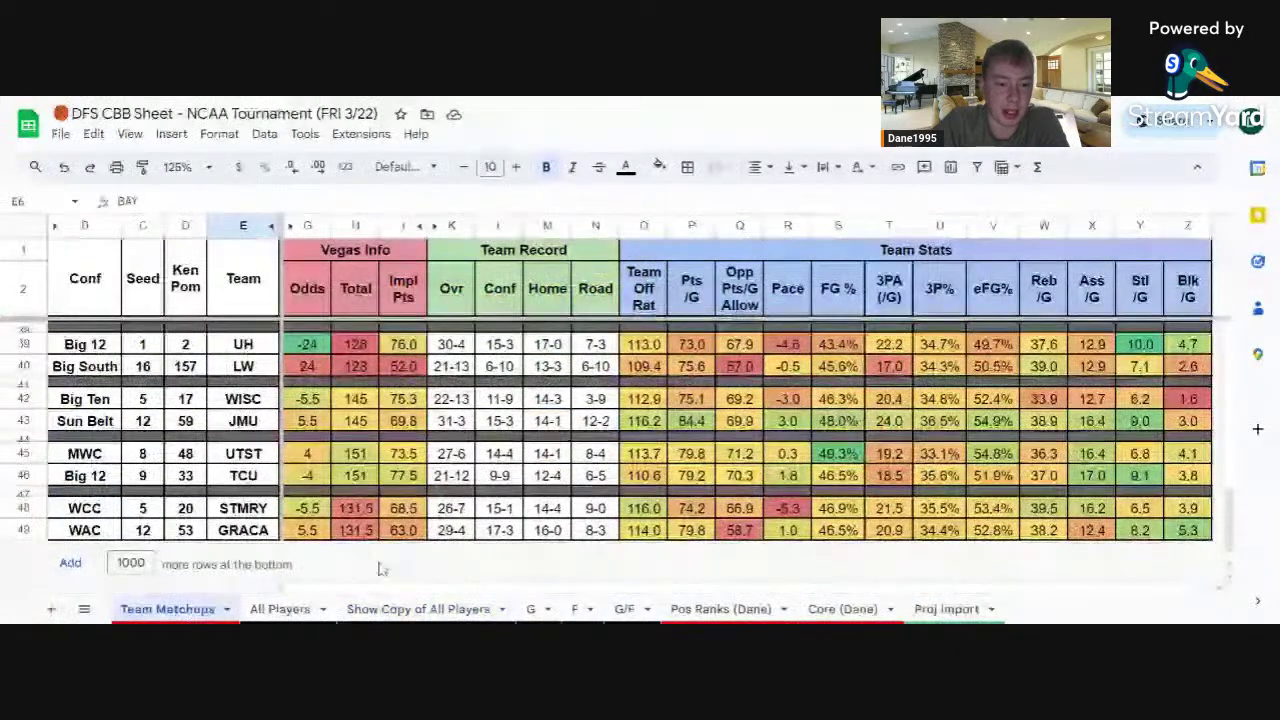
{"action": "left_click", "coordinate": [418, 609]}
{"action": "left_click", "coordinate": [300, 311]}
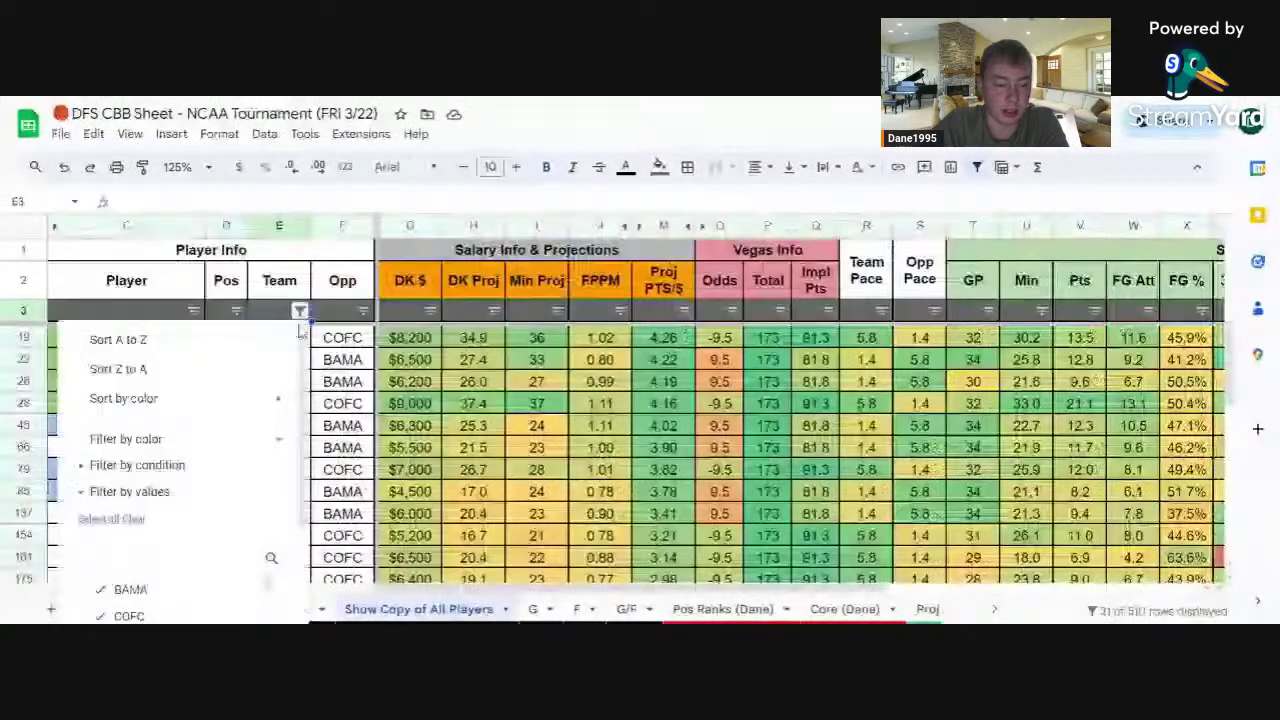
{"action": "scroll", "coordinate": [180, 450], "scroll_direction": "down", "scroll_amount": 2}
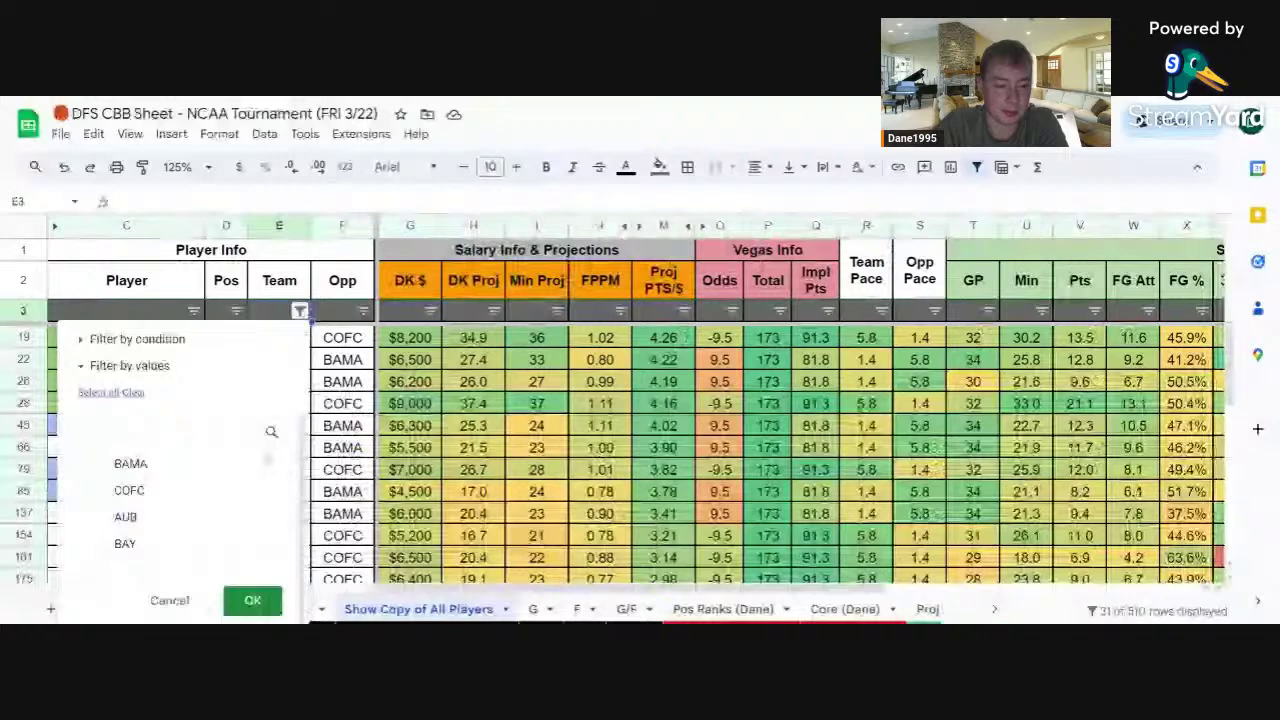
{"action": "scroll", "coordinate": [176, 521], "scroll_direction": "down", "scroll_amount": 10}
{"action": "scroll", "coordinate": [176, 521], "scroll_direction": "down", "scroll_amount": 3}
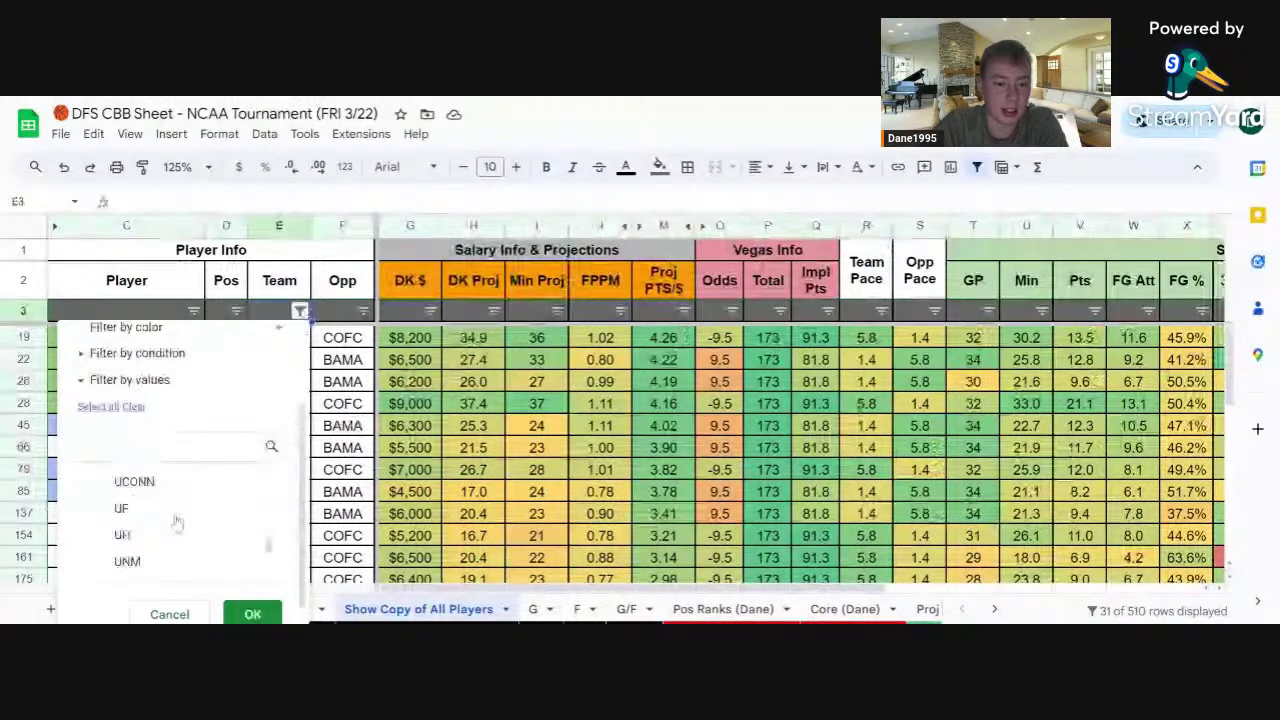
{"action": "left_click", "coordinate": [252, 614]}
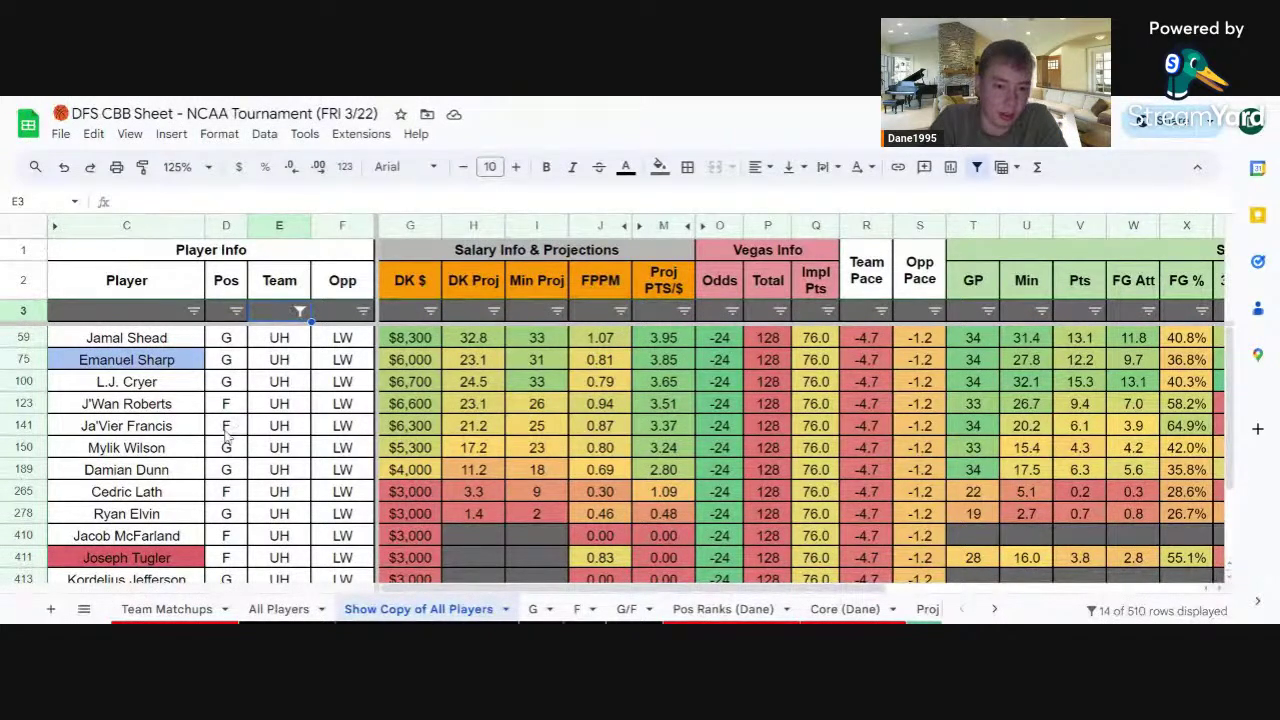
Look up the game after UH–LW on the Team Matchups sheet and filter the copied player list's Team column to only WISC and JMU
{"action": "left_click", "coordinate": [168, 610]}
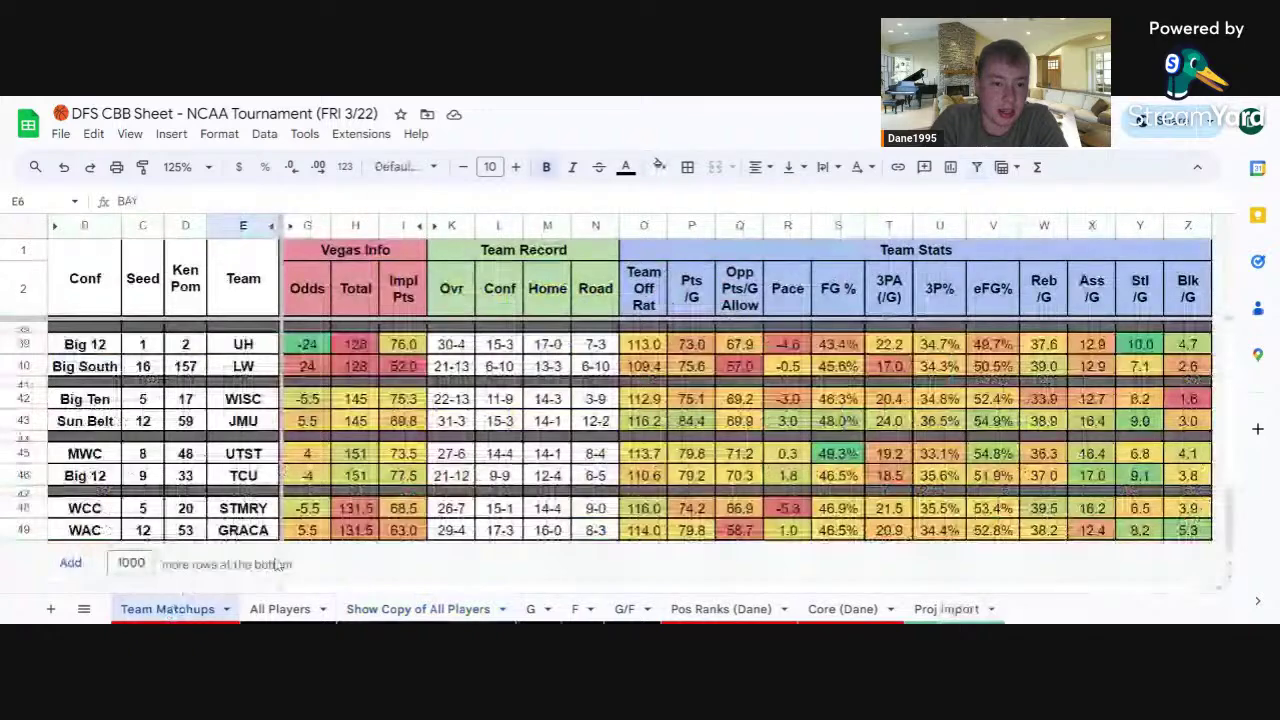
{"action": "key", "text": "ctrl+shift+Page_Down"}
{"action": "key", "text": "ctrl+shift+Page_Down"}
{"action": "left_click", "coordinate": [300, 312]}
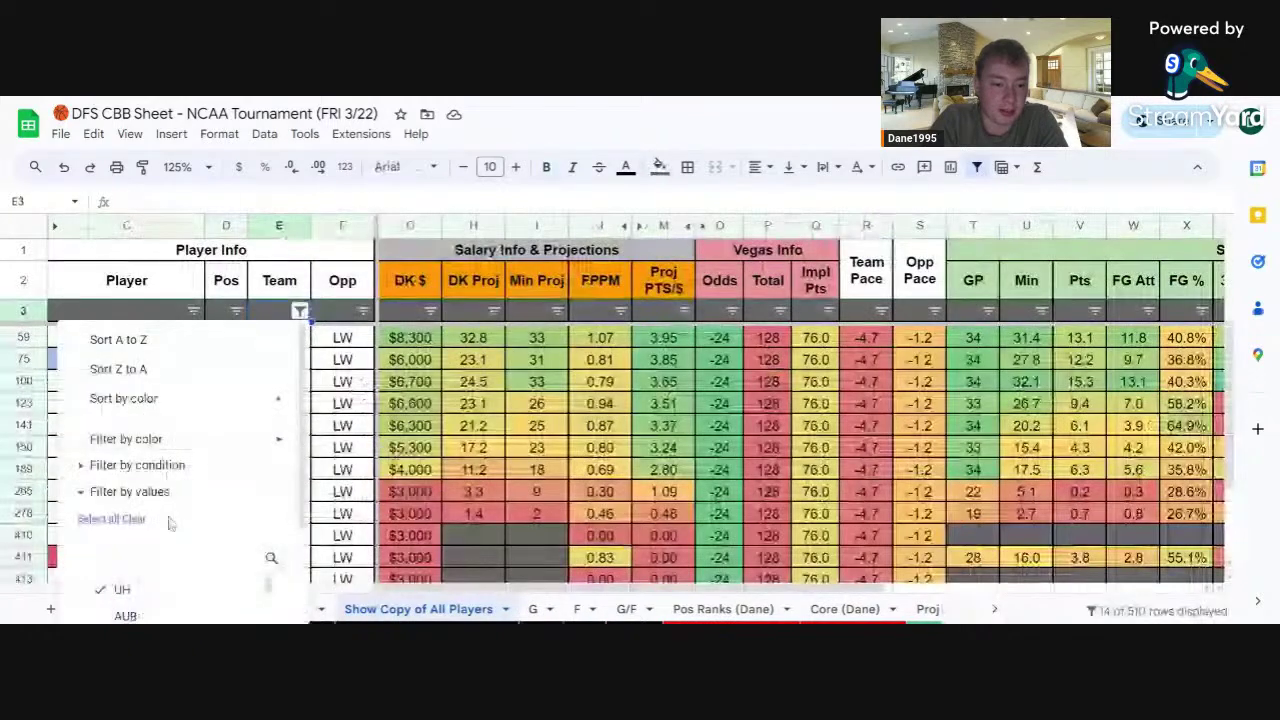
{"action": "scroll", "coordinate": [168, 500], "scroll_direction": "down", "scroll_amount": 5}
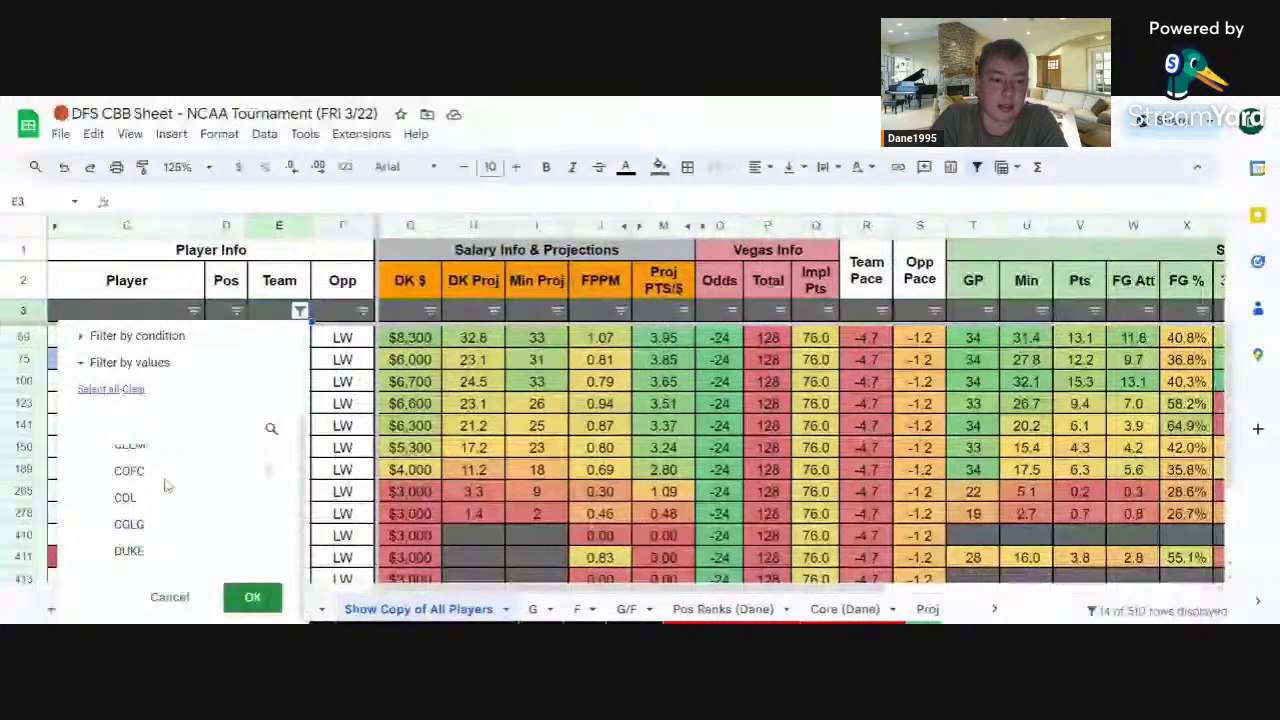
{"action": "scroll", "coordinate": [168, 487], "scroll_direction": "down", "scroll_amount": 3}
{"action": "scroll", "coordinate": [168, 487], "scroll_direction": "down", "scroll_amount": 8}
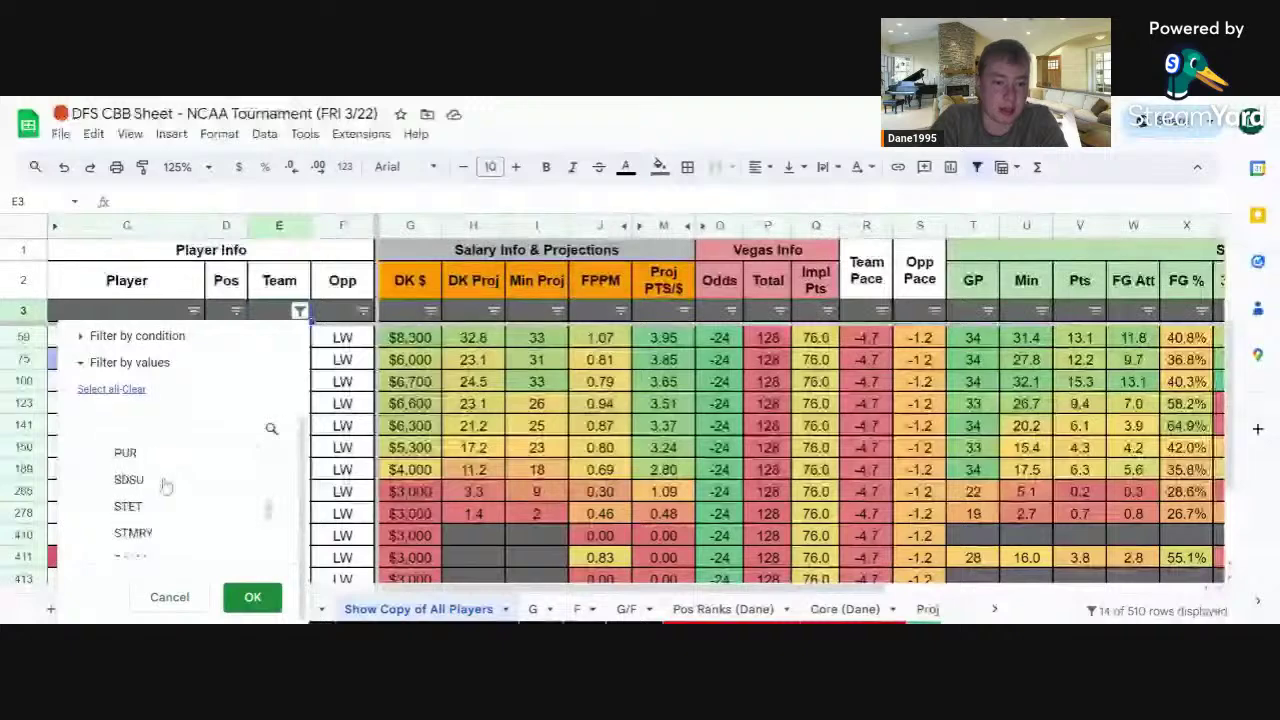
{"action": "scroll", "coordinate": [166, 487], "scroll_direction": "down", "scroll_amount": 3}
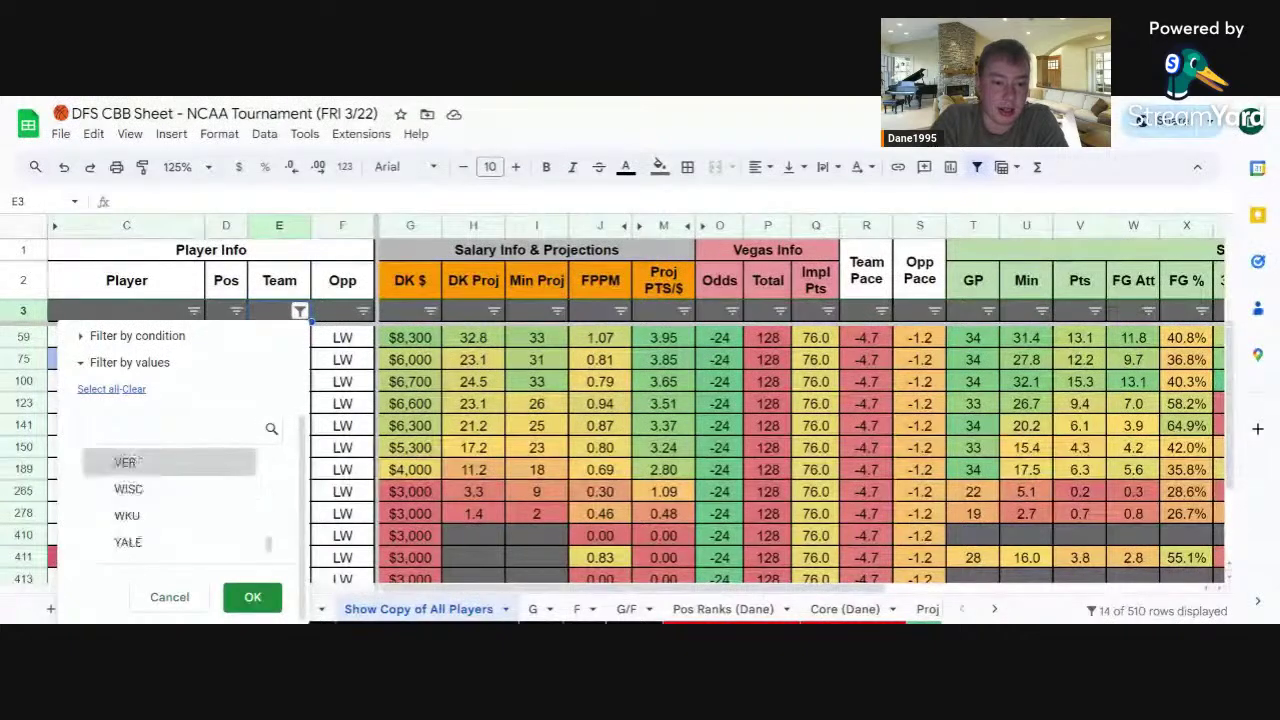
{"action": "left_click", "coordinate": [150, 489]}
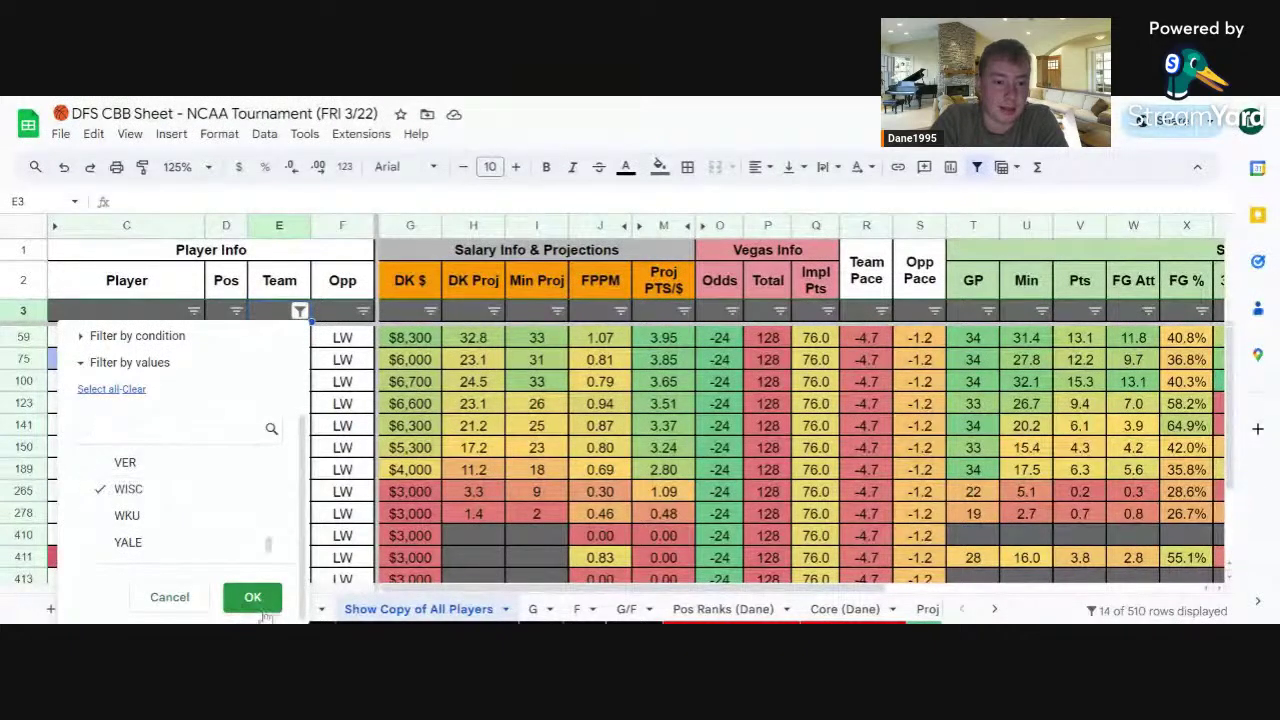
{"action": "left_click", "coordinate": [256, 600]}
Examine the WISC and JMU players' season stats and Injury Status tags
{"action": "scroll", "coordinate": [302, 450], "scroll_direction": "up", "scroll_amount": 2}
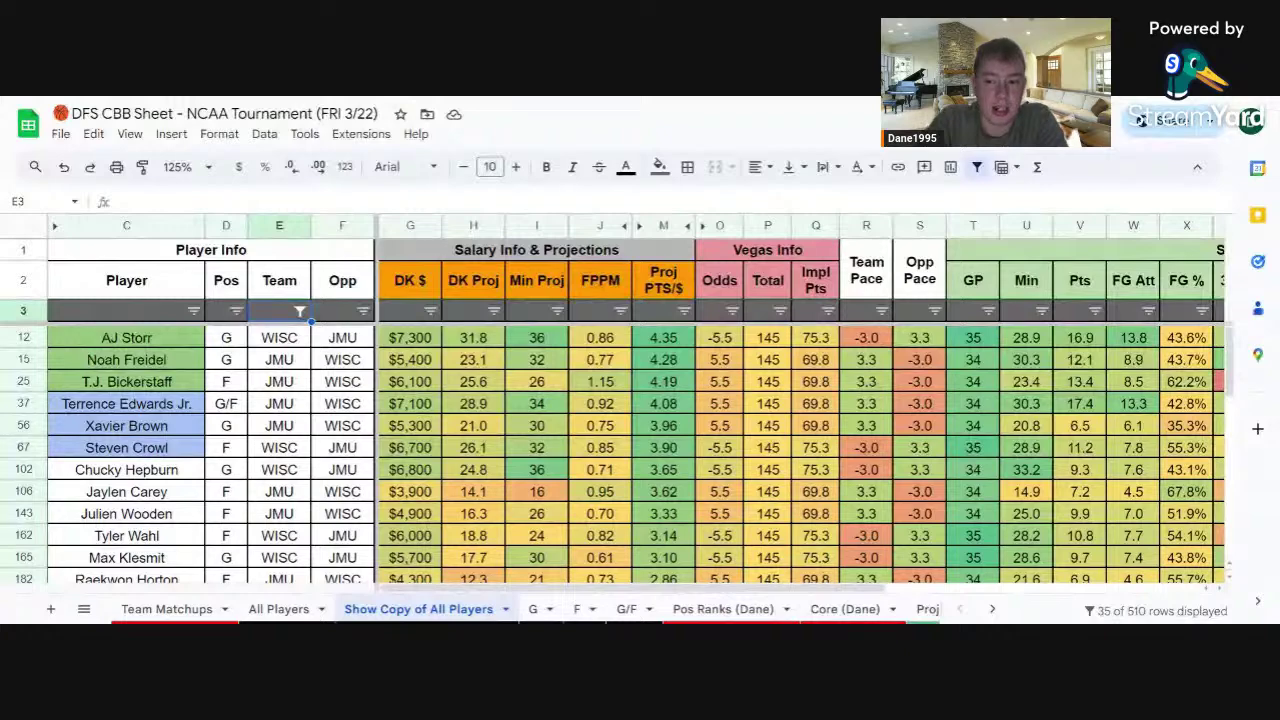
{"action": "scroll", "coordinate": [800, 450], "scroll_direction": "right", "scroll_amount": 10}
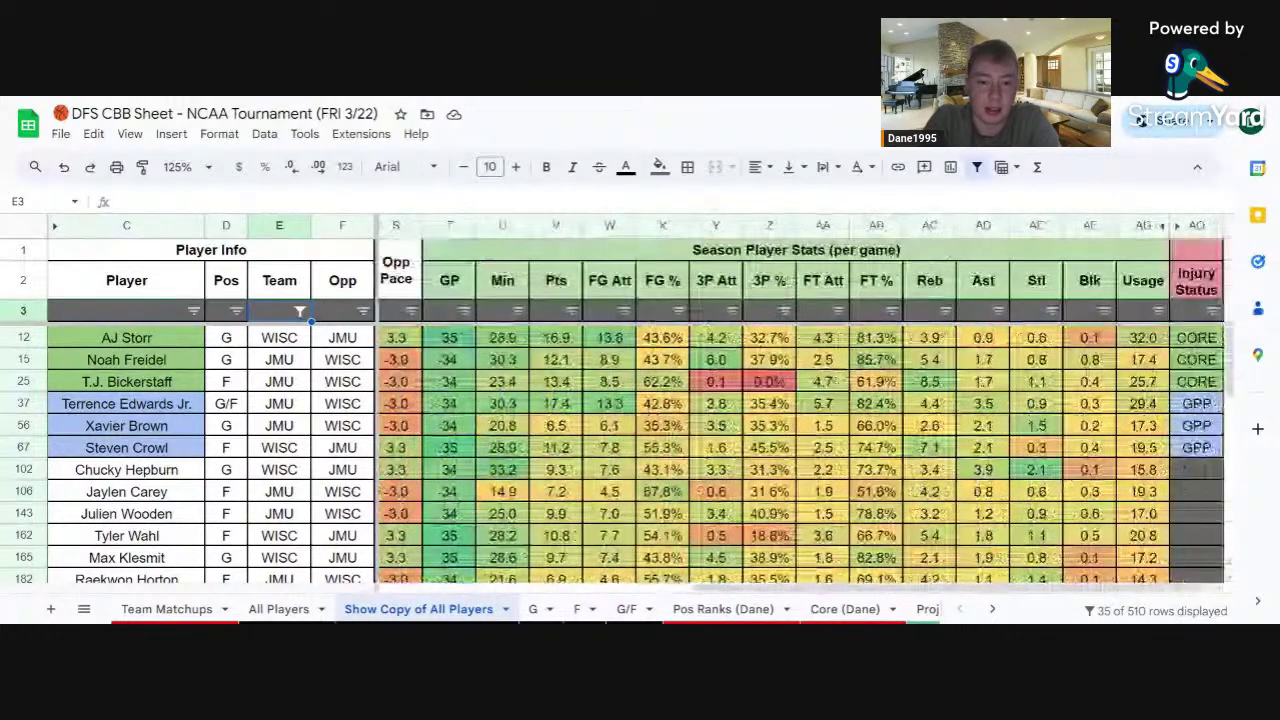
{"action": "scroll", "coordinate": [800, 450], "scroll_direction": "left", "scroll_amount": 10}
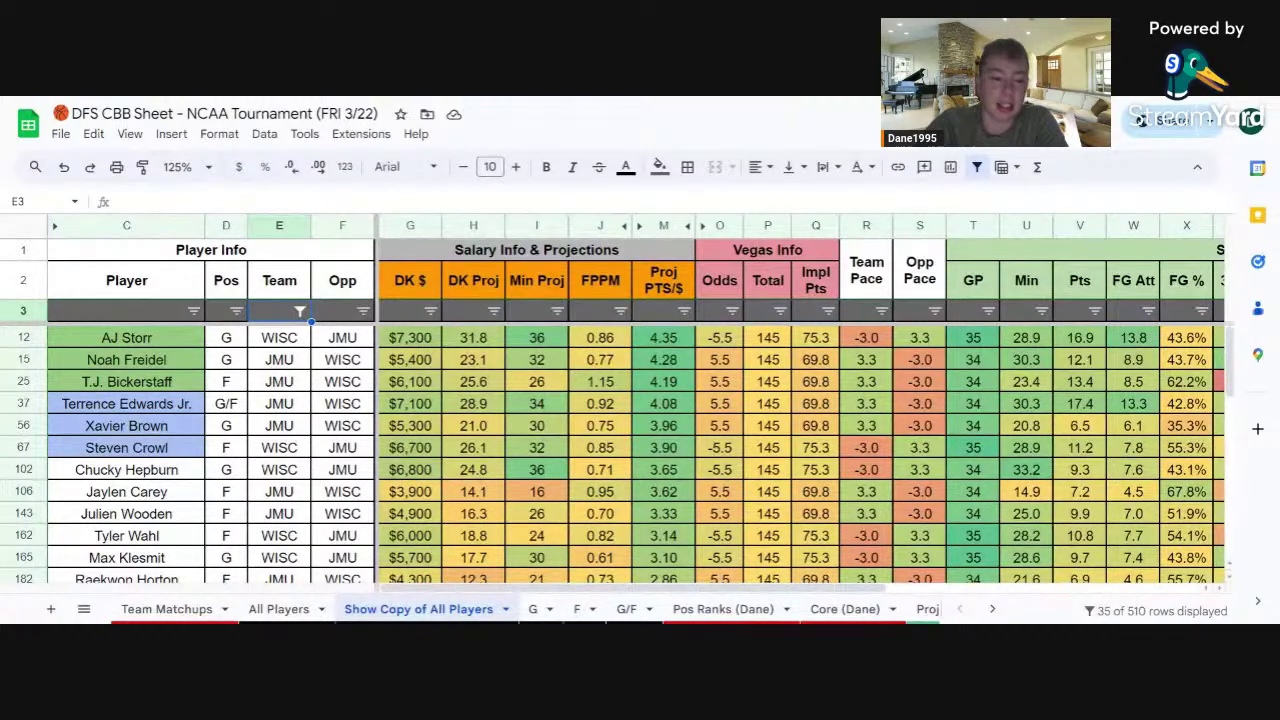
Look up the game after WISC–JMU on the Team Matchups sheet and filter the copied player list's Team column to only UTST and TCU
{"action": "left_click", "coordinate": [172, 609]}
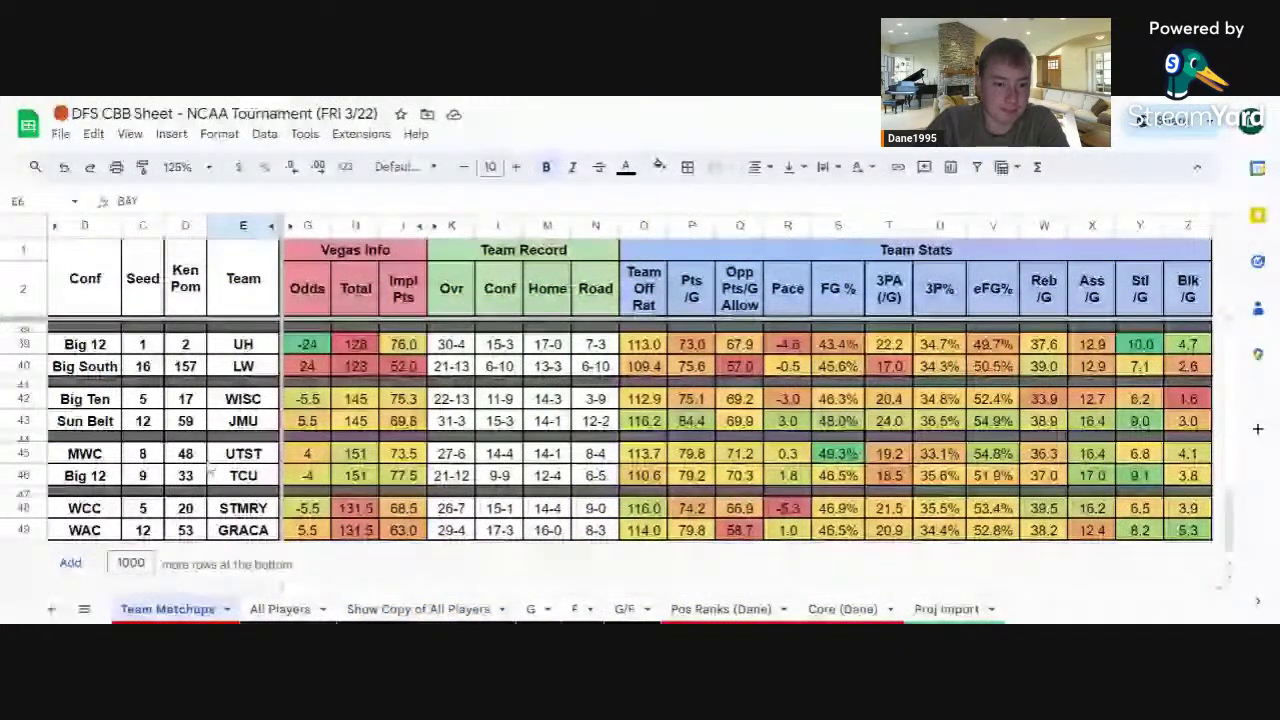
{"action": "left_click", "coordinate": [280, 609]}
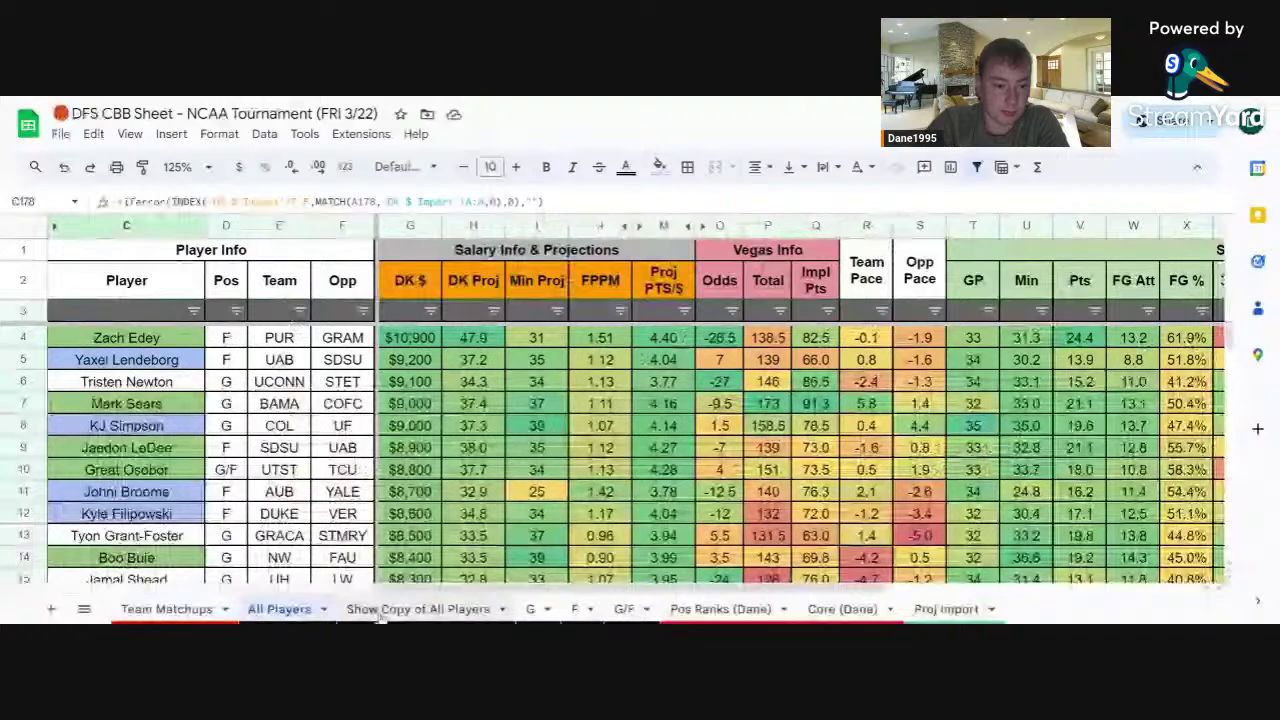
{"action": "left_click", "coordinate": [410, 609]}
{"action": "left_click", "coordinate": [299, 311]}
{"action": "scroll", "coordinate": [180, 460], "scroll_direction": "down", "scroll_amount": 3}
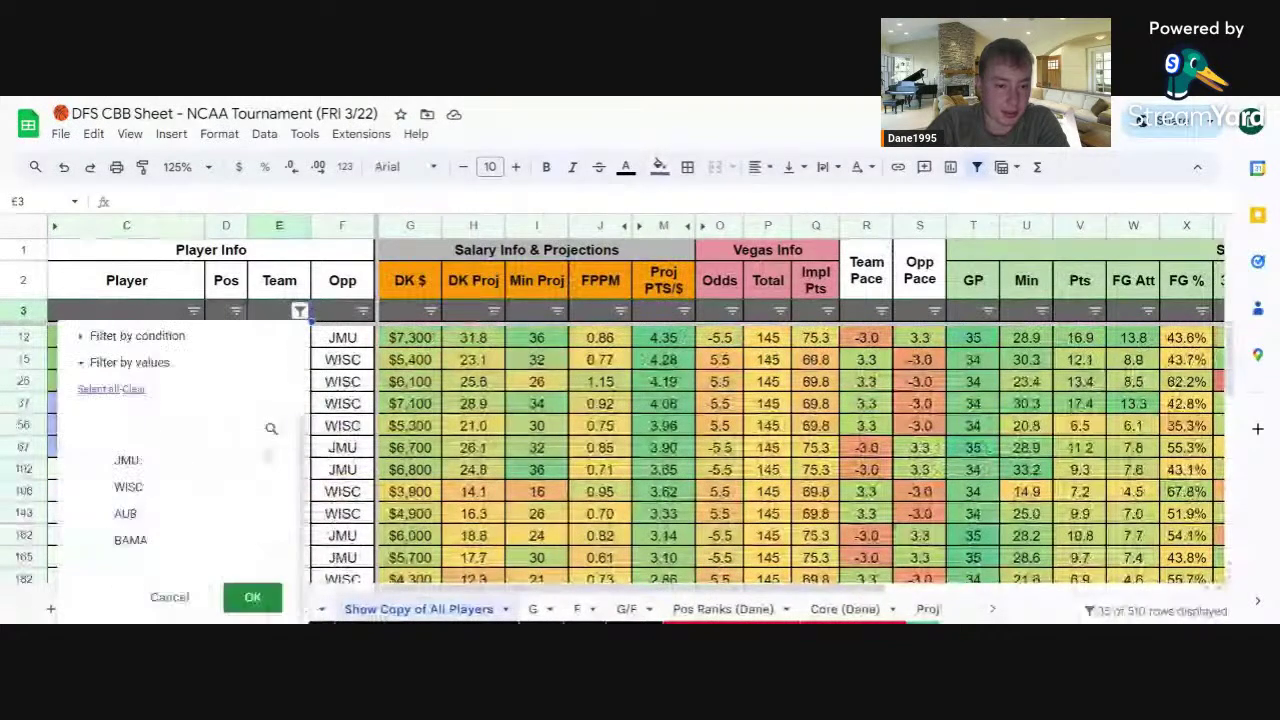
{"action": "scroll", "coordinate": [133, 508], "scroll_direction": "down", "scroll_amount": 10}
{"action": "scroll", "coordinate": [133, 508], "scroll_direction": "up", "scroll_amount": 2}
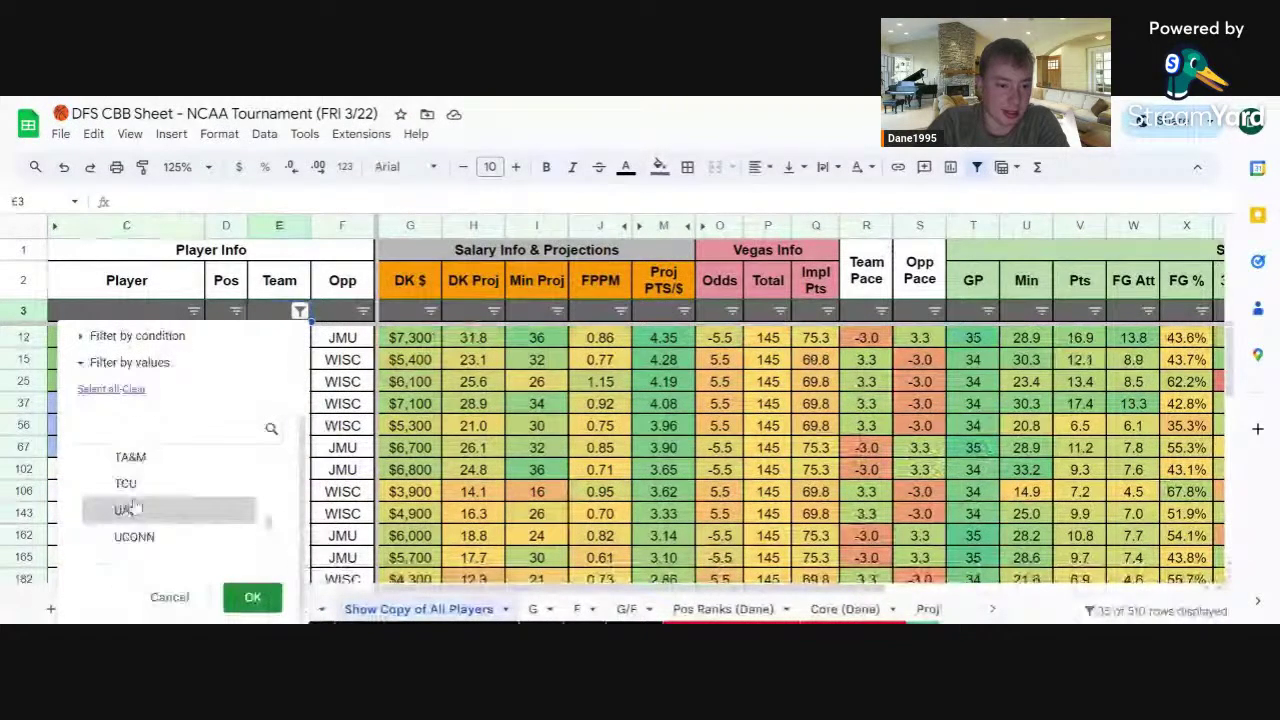
{"action": "scroll", "coordinate": [133, 508], "scroll_direction": "down", "scroll_amount": 2}
{"action": "scroll", "coordinate": [133, 522], "scroll_direction": "down", "scroll_amount": 1}
{"action": "left_click", "coordinate": [130, 516]}
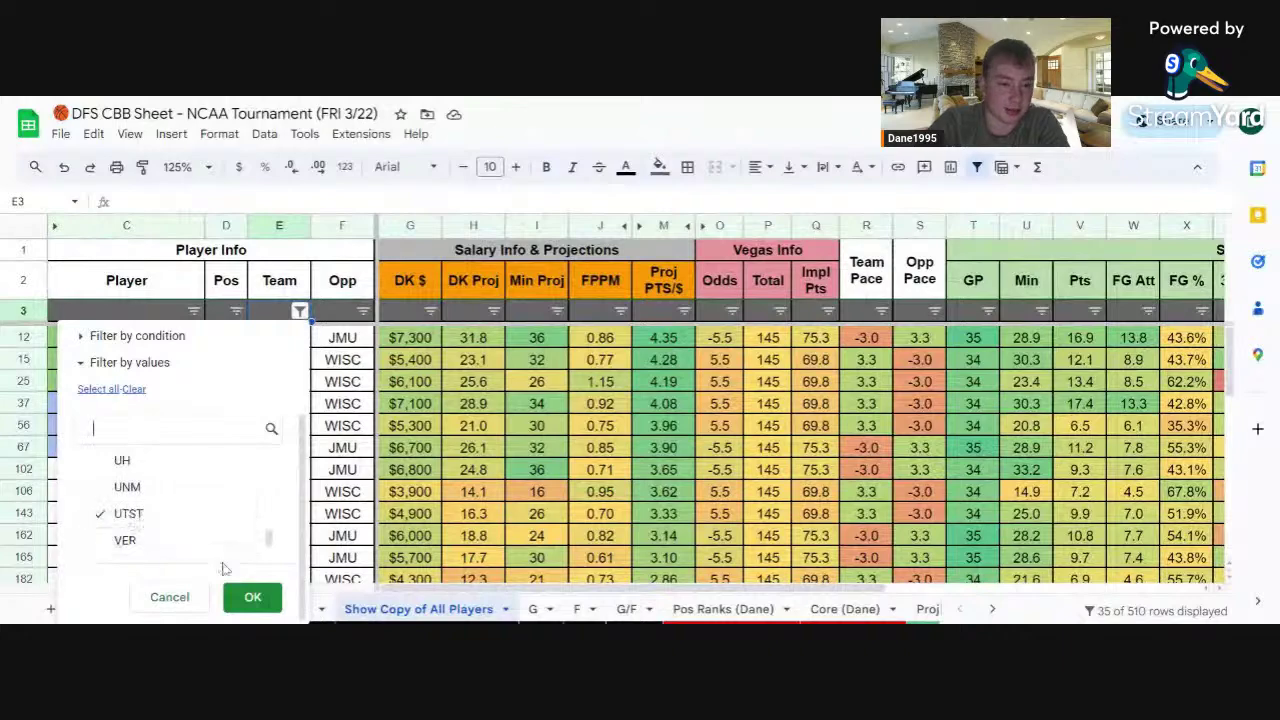
{"action": "left_click", "coordinate": [252, 597]}
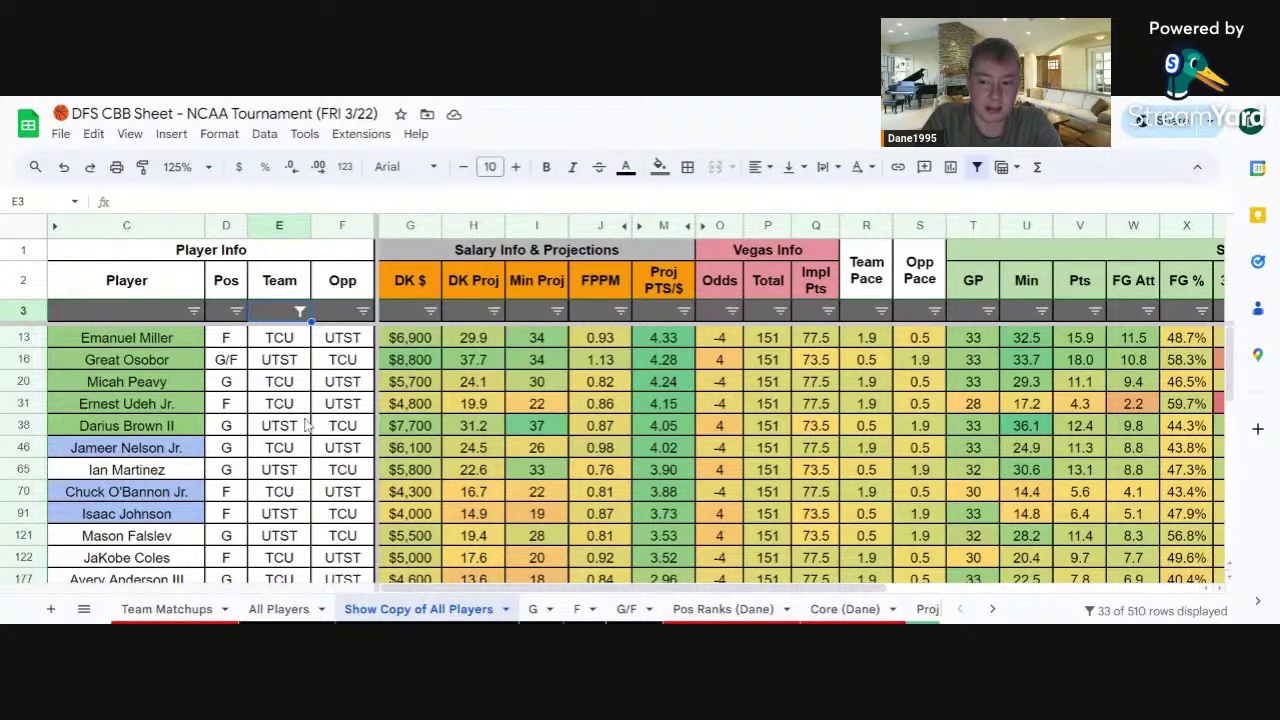
Examine the UTST and TCU players' salaries, projections, season stats and Injury Status tags
{"action": "scroll", "coordinate": [447, 467], "scroll_direction": "down", "scroll_amount": 1}
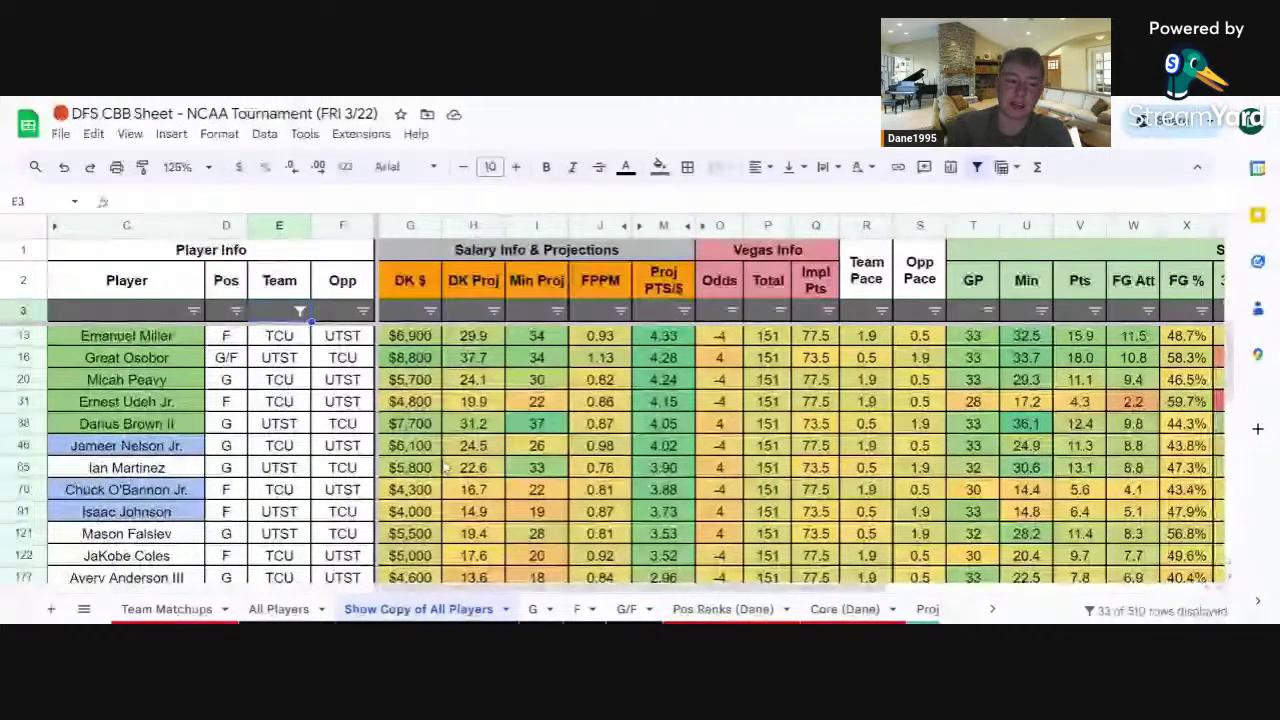
{"action": "scroll", "coordinate": [444, 466], "scroll_direction": "up", "scroll_amount": 1}
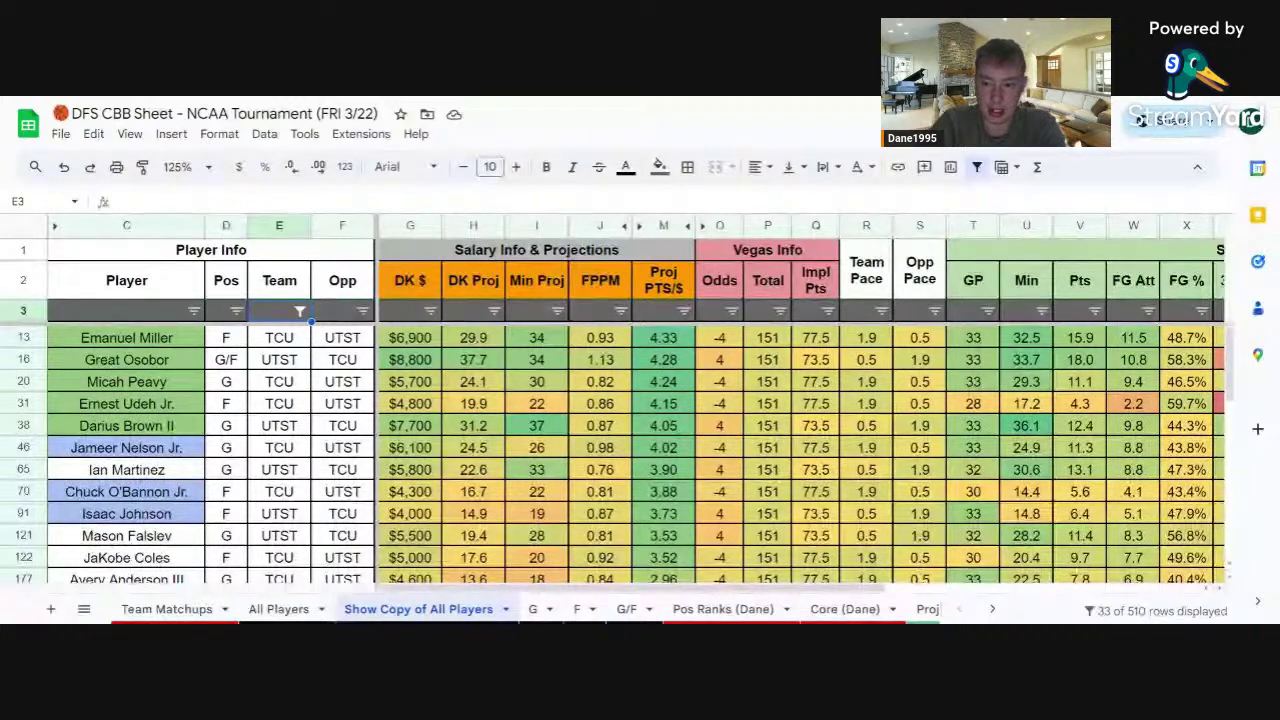
{"action": "scroll", "coordinate": [800, 450], "scroll_direction": "right", "scroll_amount": 10}
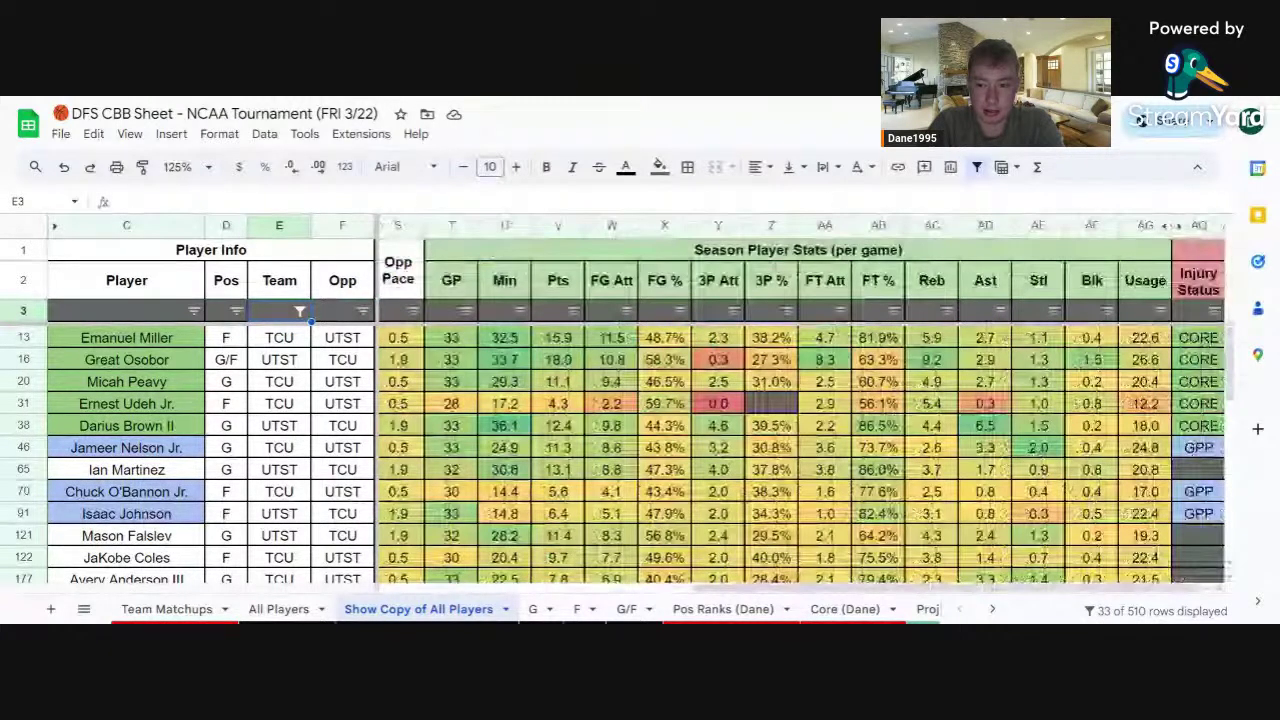
{"action": "scroll", "coordinate": [800, 450], "scroll_direction": "right", "scroll_amount": 1}
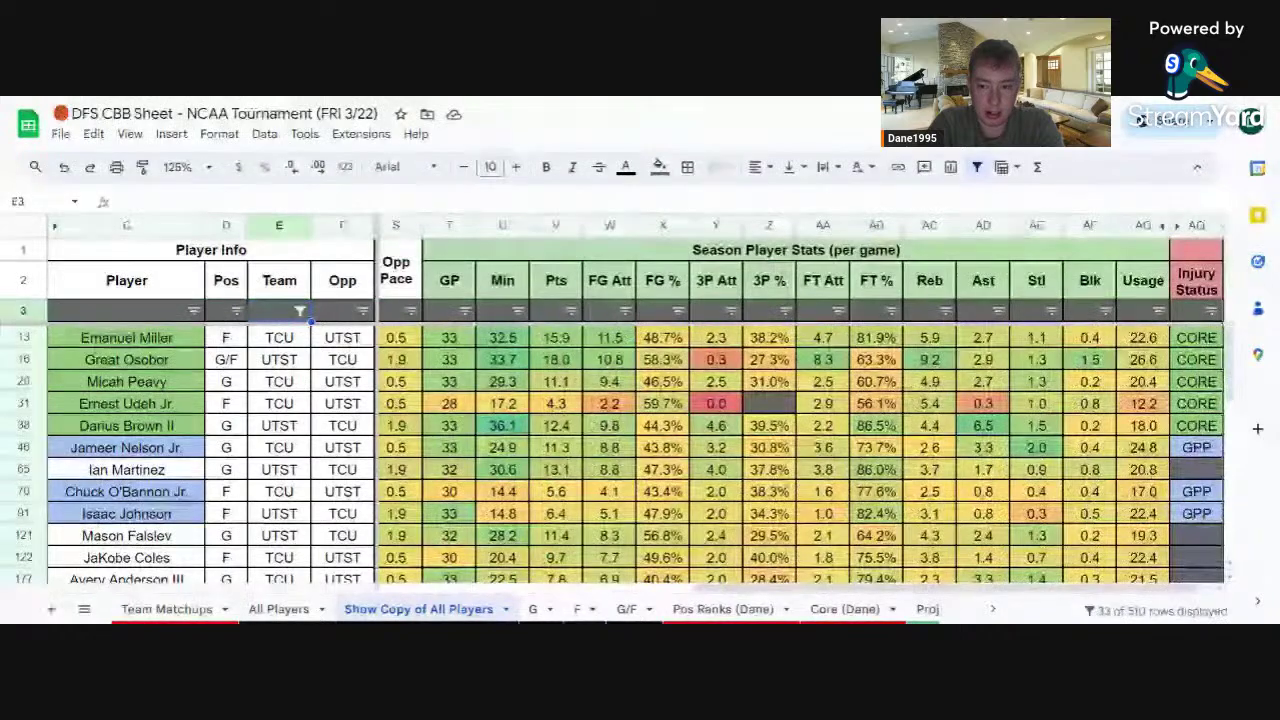
{"action": "scroll", "coordinate": [800, 450], "scroll_direction": "left", "scroll_amount": 1}
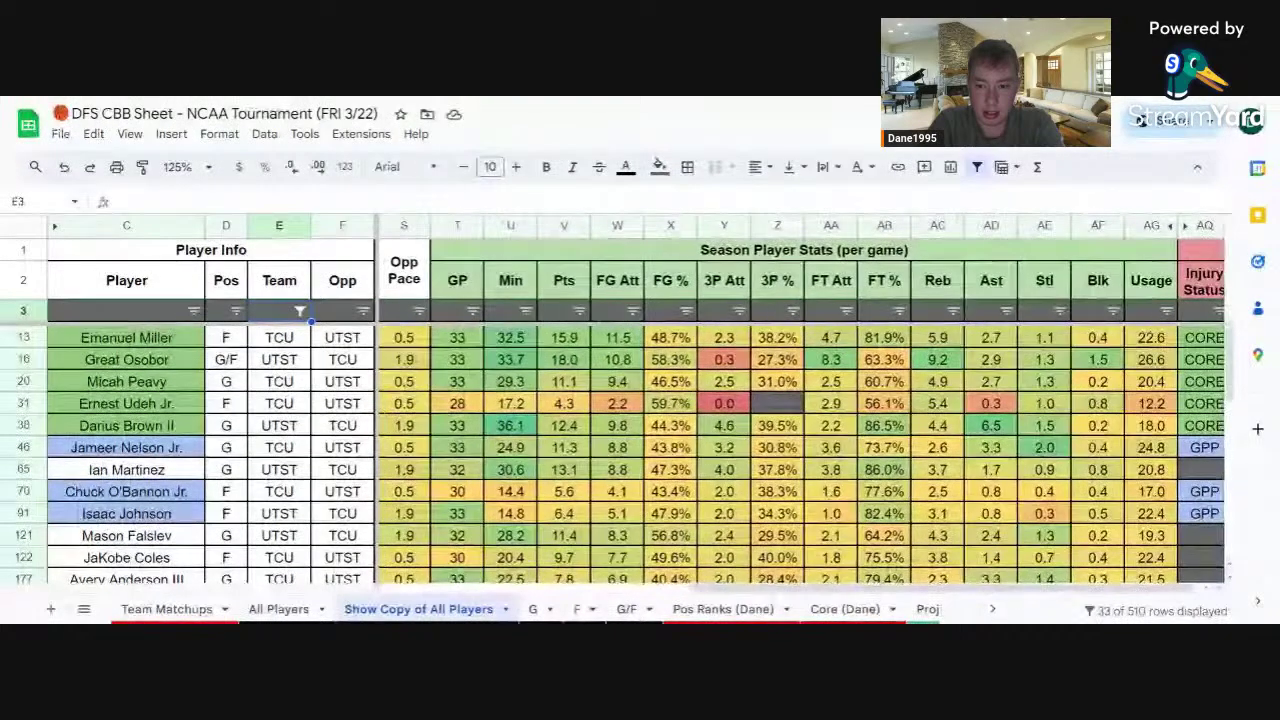
{"action": "scroll", "coordinate": [800, 450], "scroll_direction": "left", "scroll_amount": 2}
{"action": "scroll", "coordinate": [800, 450], "scroll_direction": "left", "scroll_amount": 5}
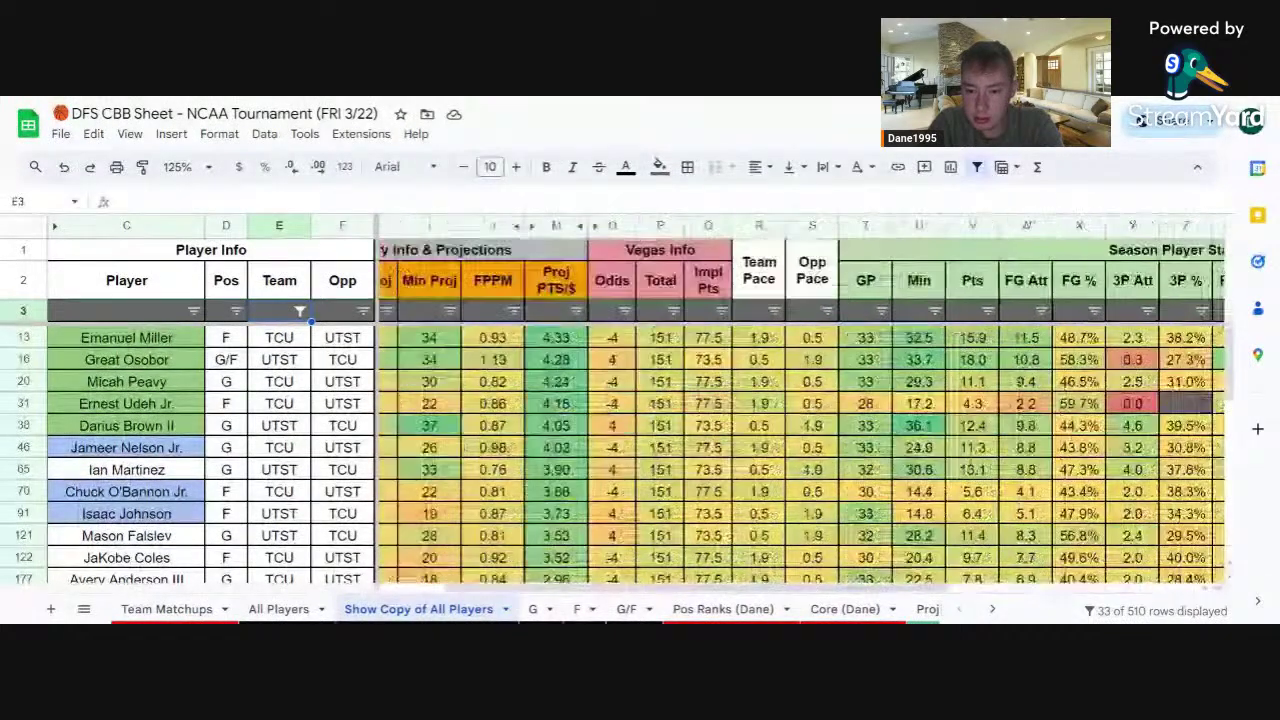
{"action": "scroll", "coordinate": [800, 450], "scroll_direction": "left", "scroll_amount": 2}
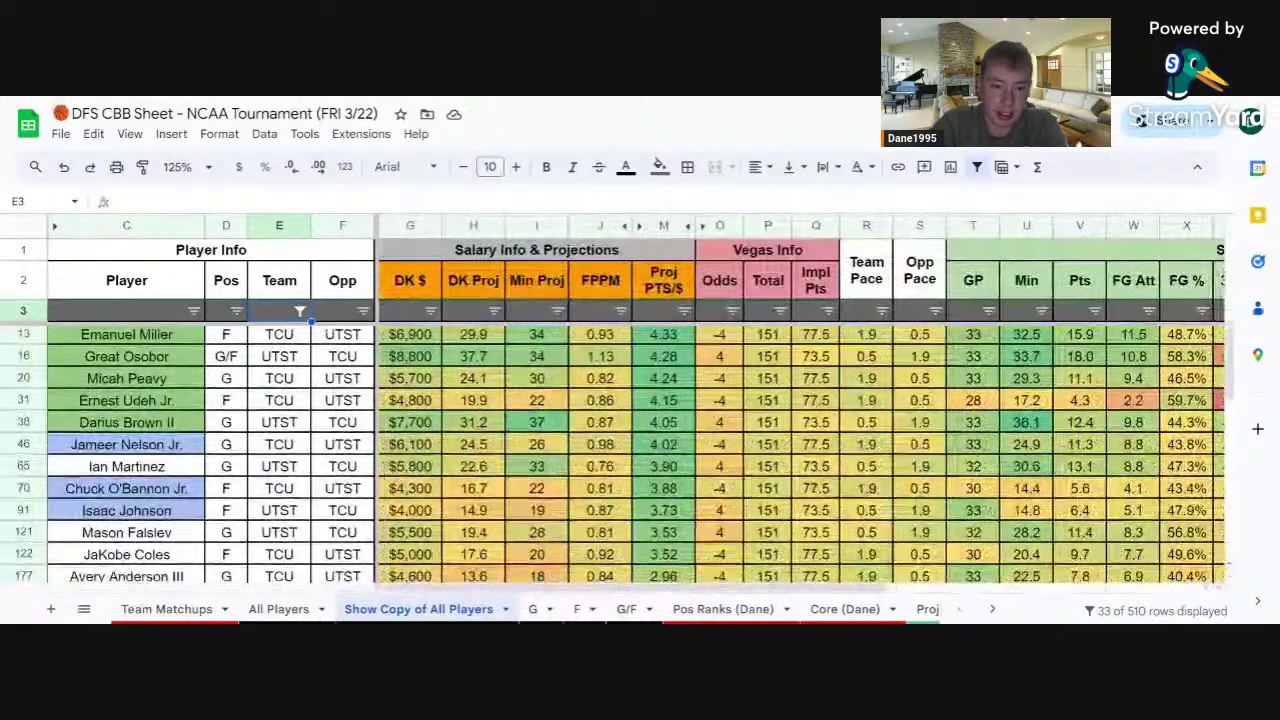
{"action": "scroll", "coordinate": [640, 450], "scroll_direction": "down", "scroll_amount": 1}
{"action": "scroll", "coordinate": [640, 455], "scroll_direction": "up", "scroll_amount": 1}
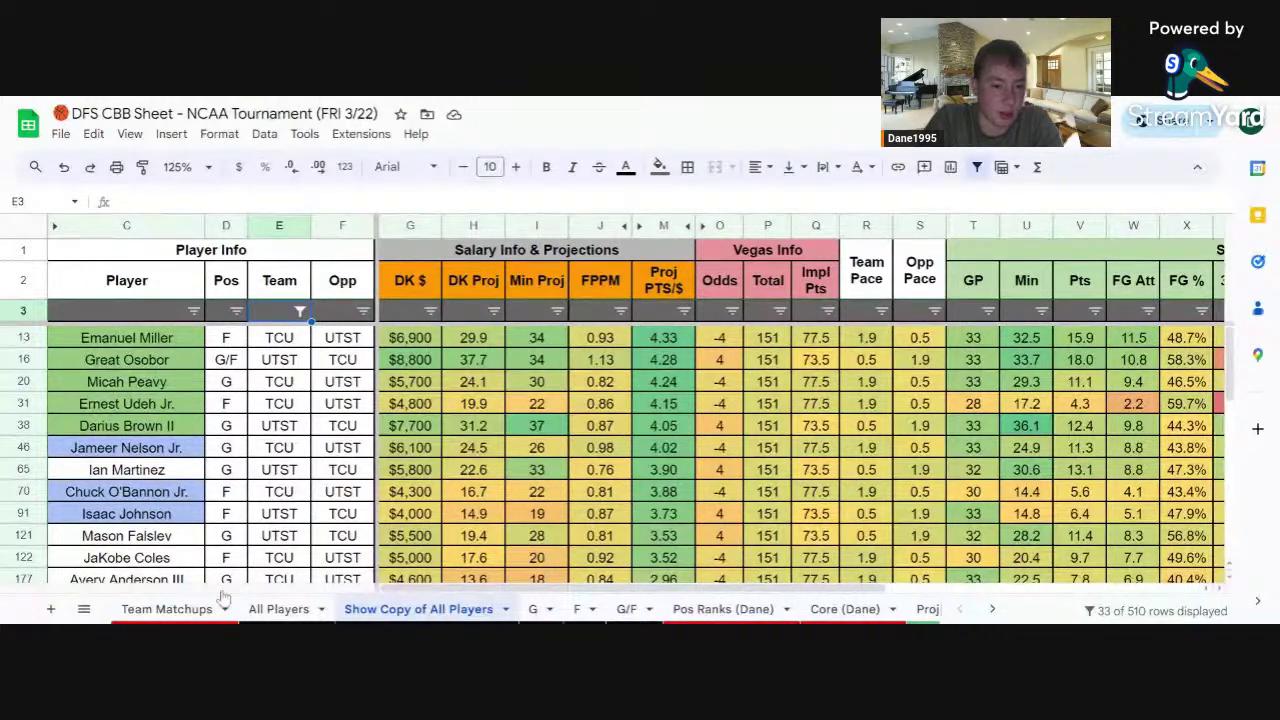
Look up the game after UTST–TCU on the Team Matchups sheet and filter the copied player list's Team column to only STMRY and GRACA
{"action": "left_click", "coordinate": [160, 611]}
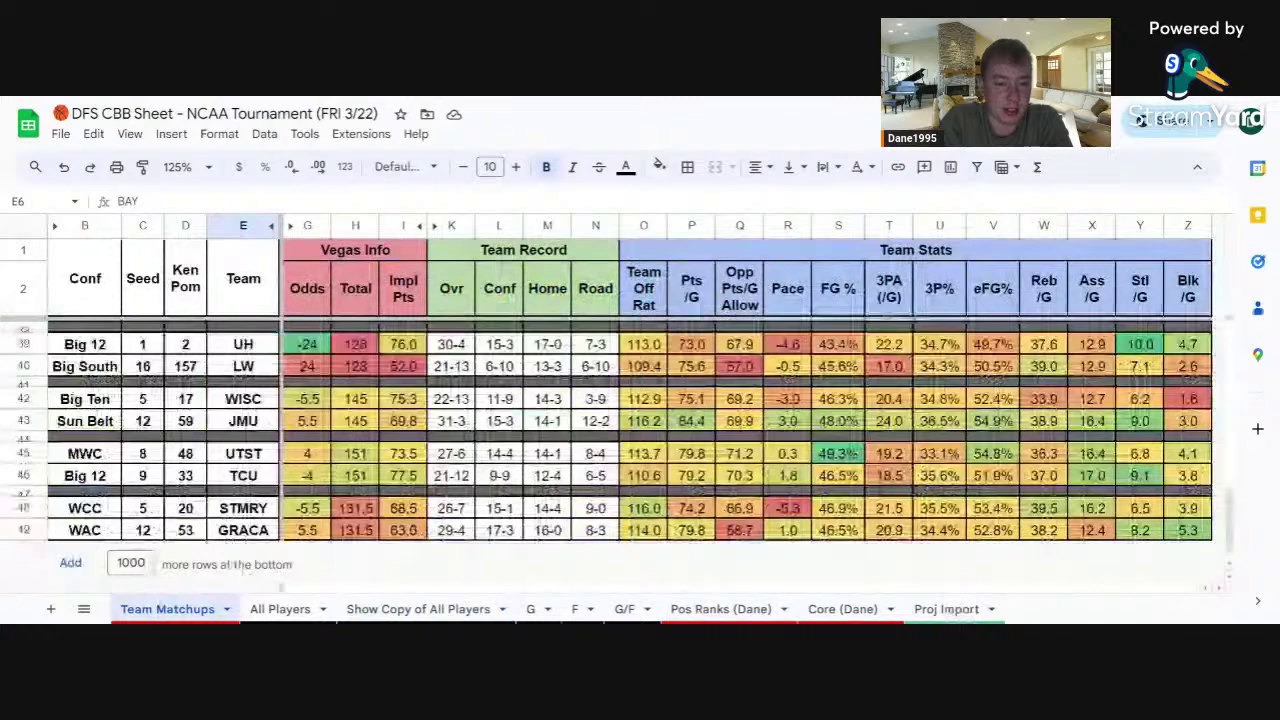
{"action": "left_click", "coordinate": [274, 609]}
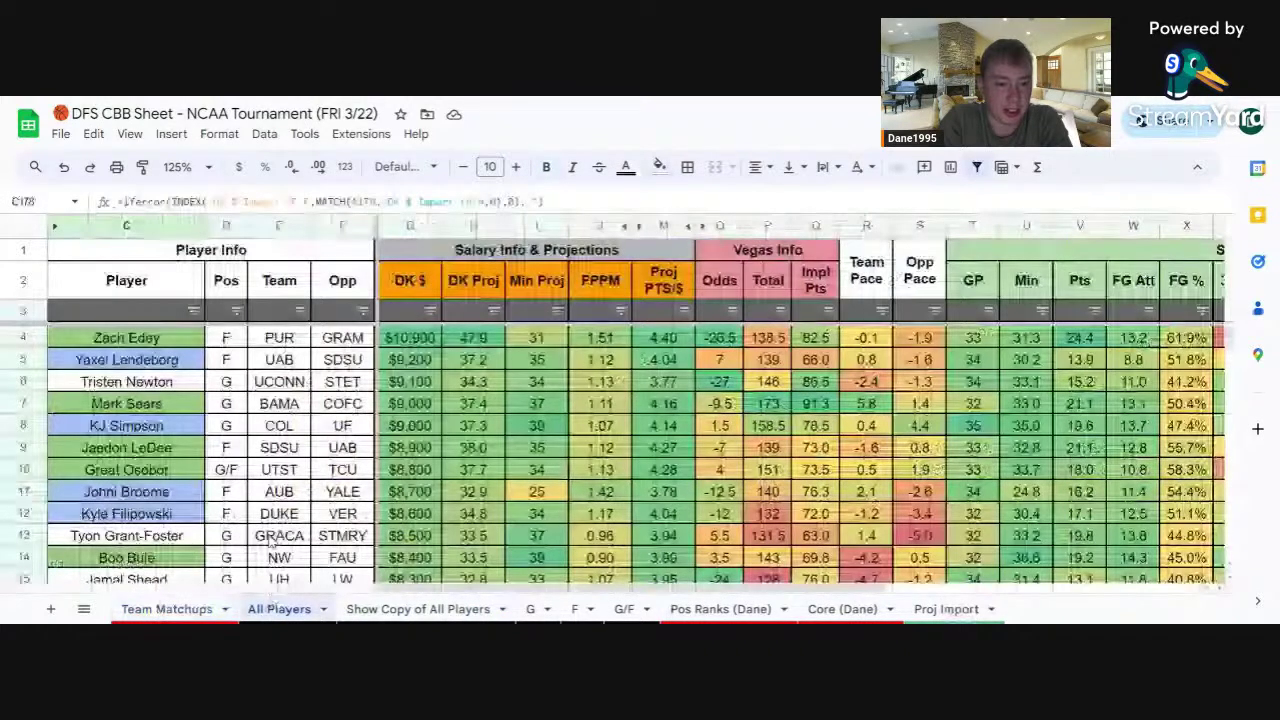
{"action": "left_click", "coordinate": [418, 609]}
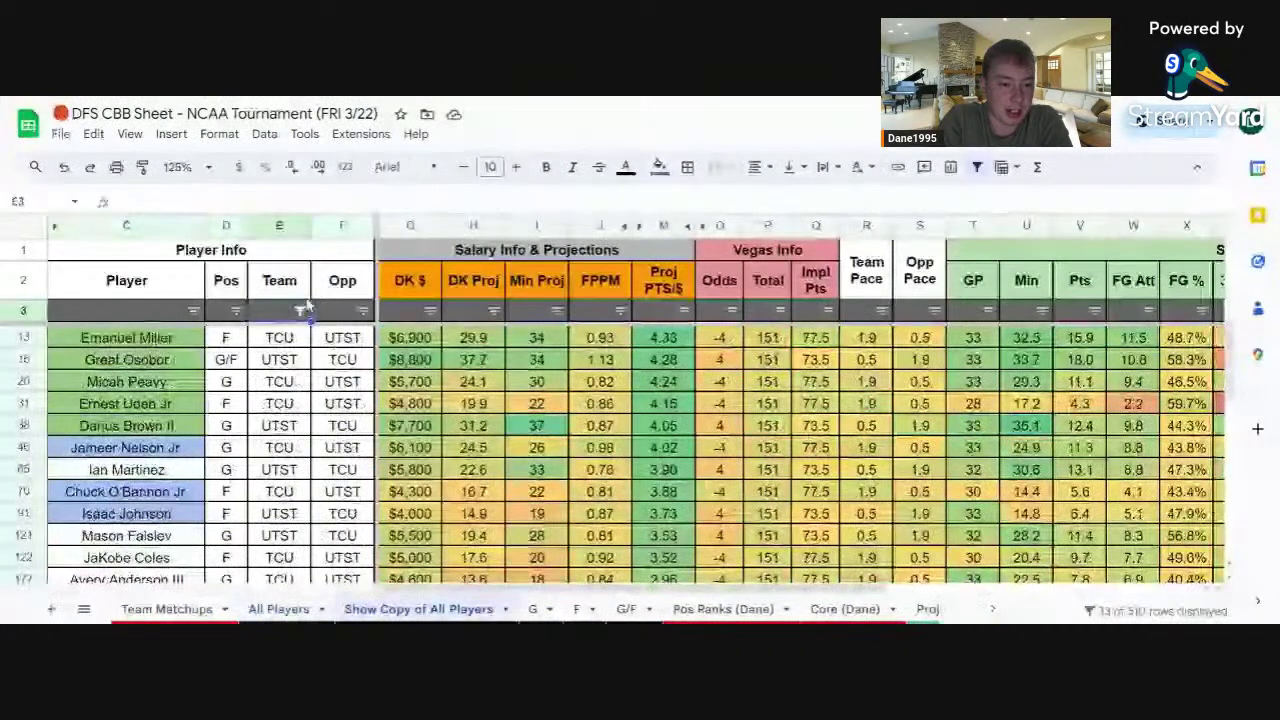
{"action": "left_click", "coordinate": [299, 311]}
{"action": "scroll", "coordinate": [155, 505], "scroll_direction": "down", "scroll_amount": 5}
{"action": "scroll", "coordinate": [155, 505], "scroll_direction": "up", "scroll_amount": 4}
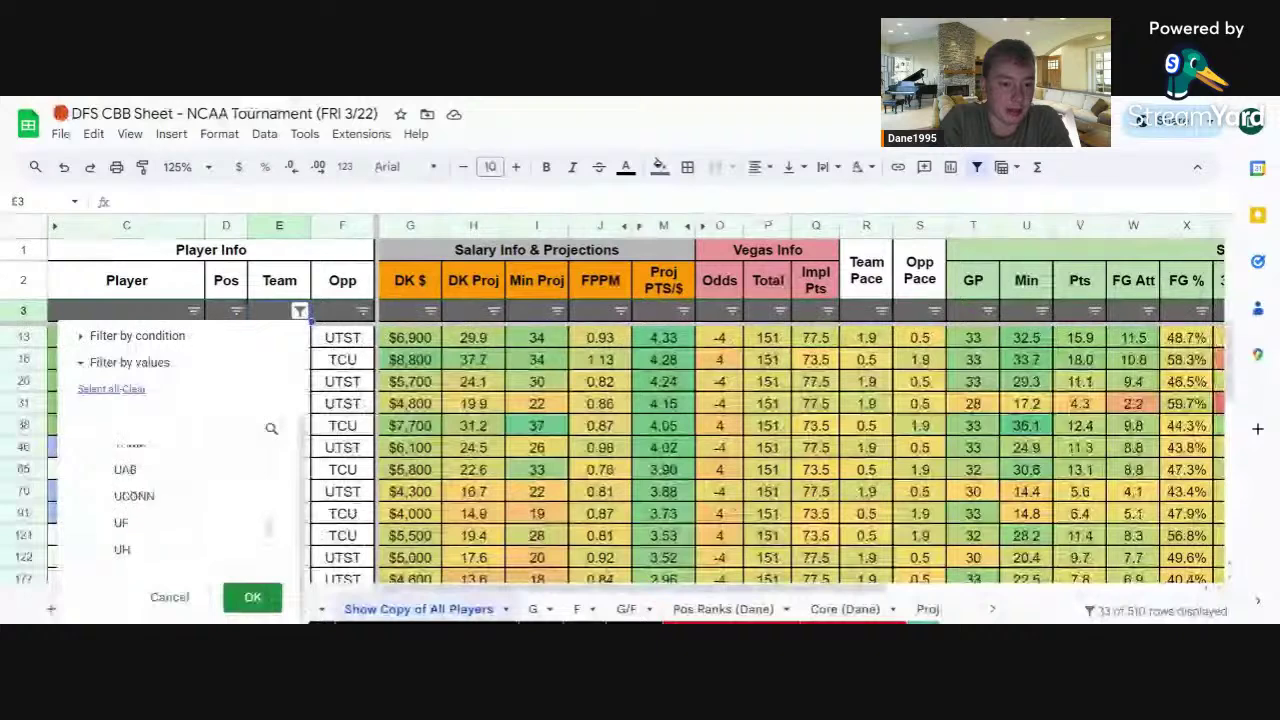
{"action": "scroll", "coordinate": [155, 505], "scroll_direction": "up", "scroll_amount": 5}
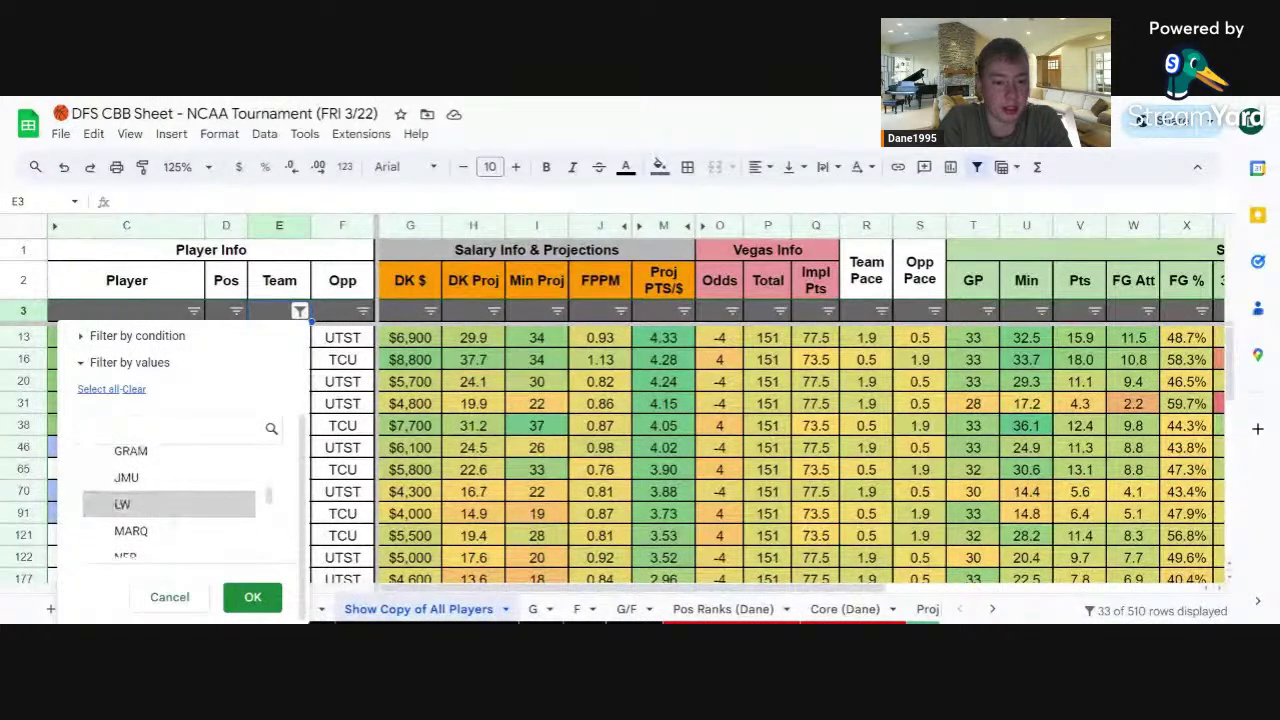
{"action": "scroll", "coordinate": [155, 503], "scroll_direction": "up", "scroll_amount": 2}
{"action": "left_click", "coordinate": [150, 483]}
{"action": "left_click", "coordinate": [252, 596]}
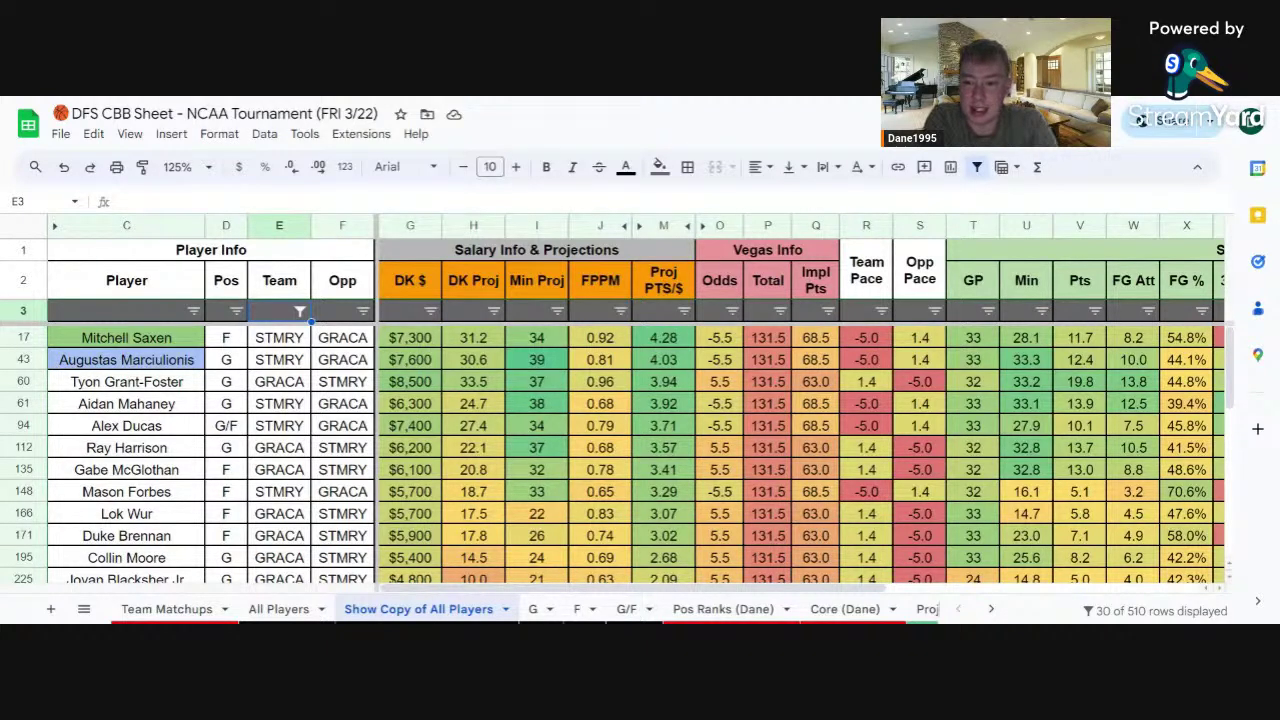
Examine the STMRY and GRACA players' salaries, projections, season stats and Injury Status tags
{"action": "scroll", "coordinate": [805, 403], "scroll_direction": "right", "scroll_amount": 3}
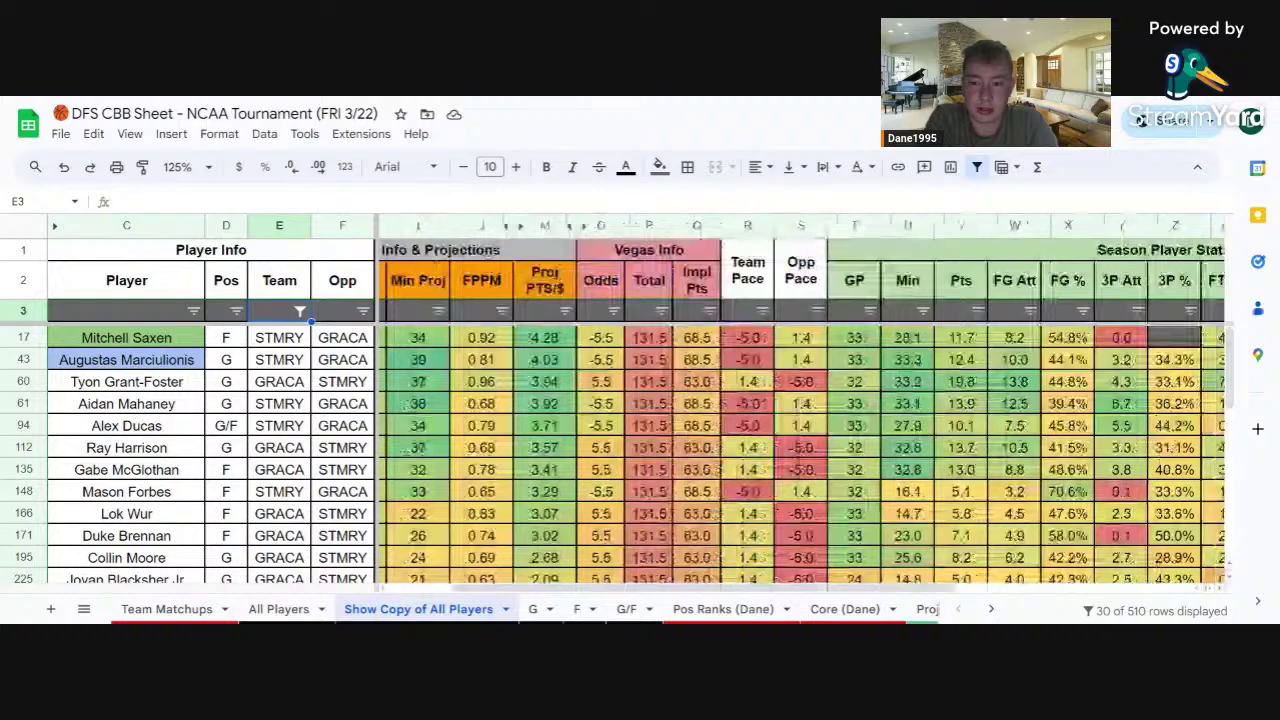
{"action": "scroll", "coordinate": [805, 403], "scroll_direction": "right", "scroll_amount": 6}
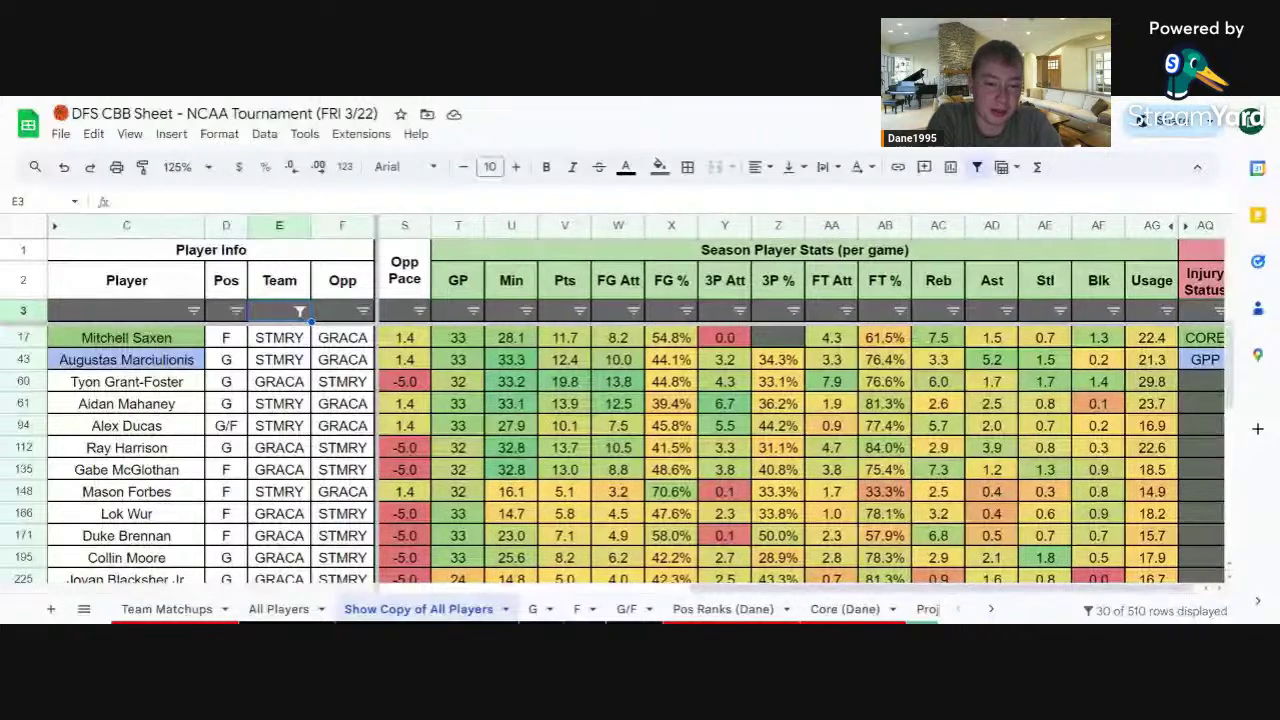
{"action": "scroll", "coordinate": [800, 400], "scroll_direction": "left", "scroll_amount": 3}
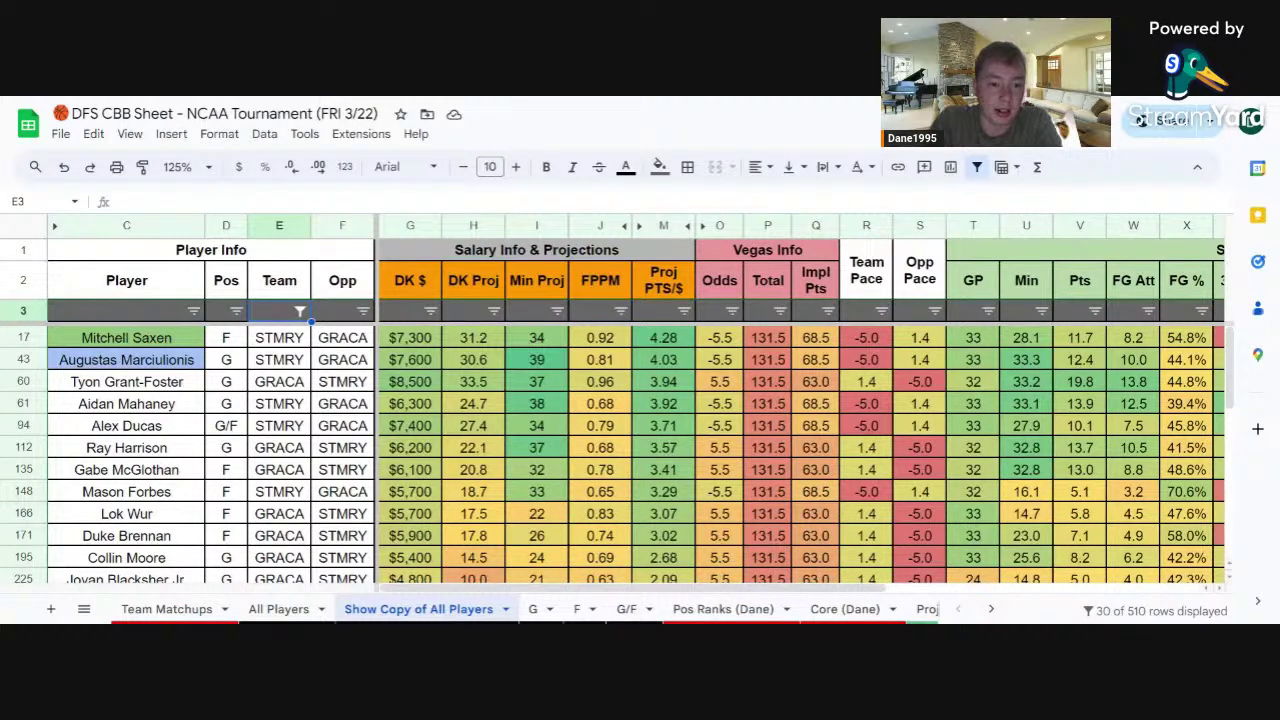
Check the Team Matchups sheet for remaining games and reset the copied player list's Team filter to show every team
{"action": "left_click", "coordinate": [206, 612]}
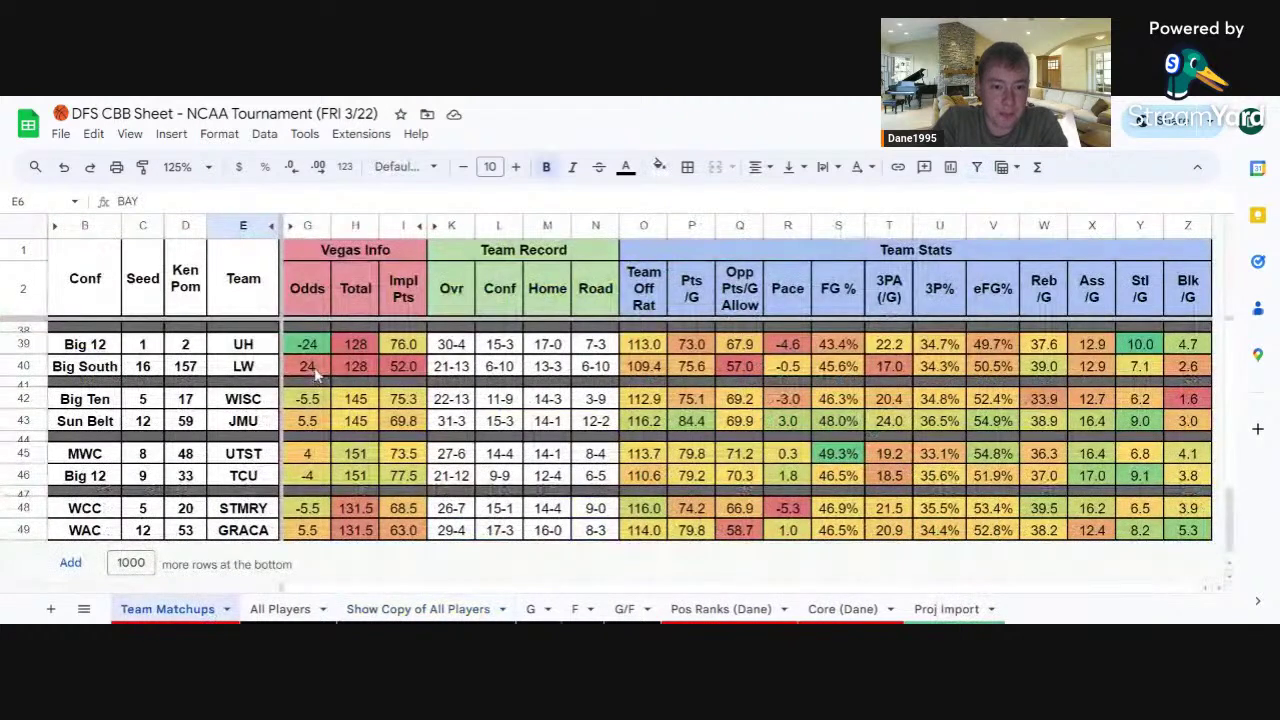
{"action": "left_click", "coordinate": [395, 611]}
{"action": "left_click", "coordinate": [299, 311]}
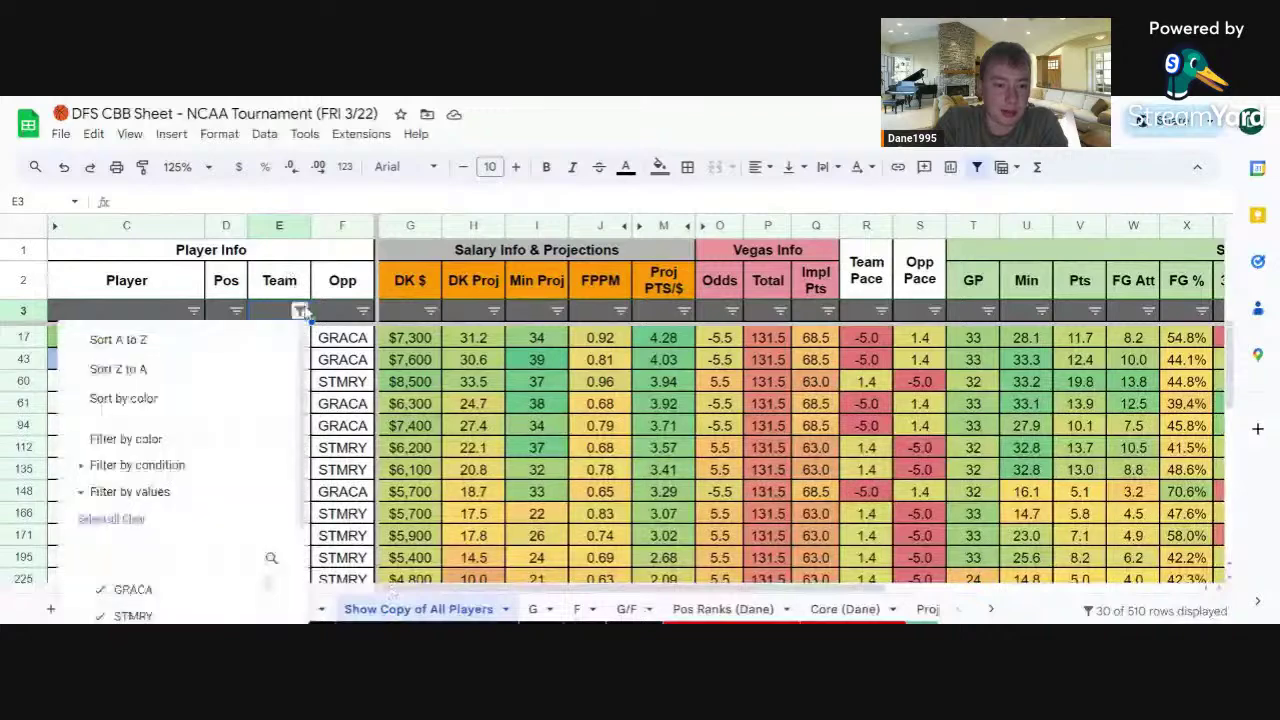
{"action": "scroll", "coordinate": [150, 500], "scroll_direction": "down", "scroll_amount": 2}
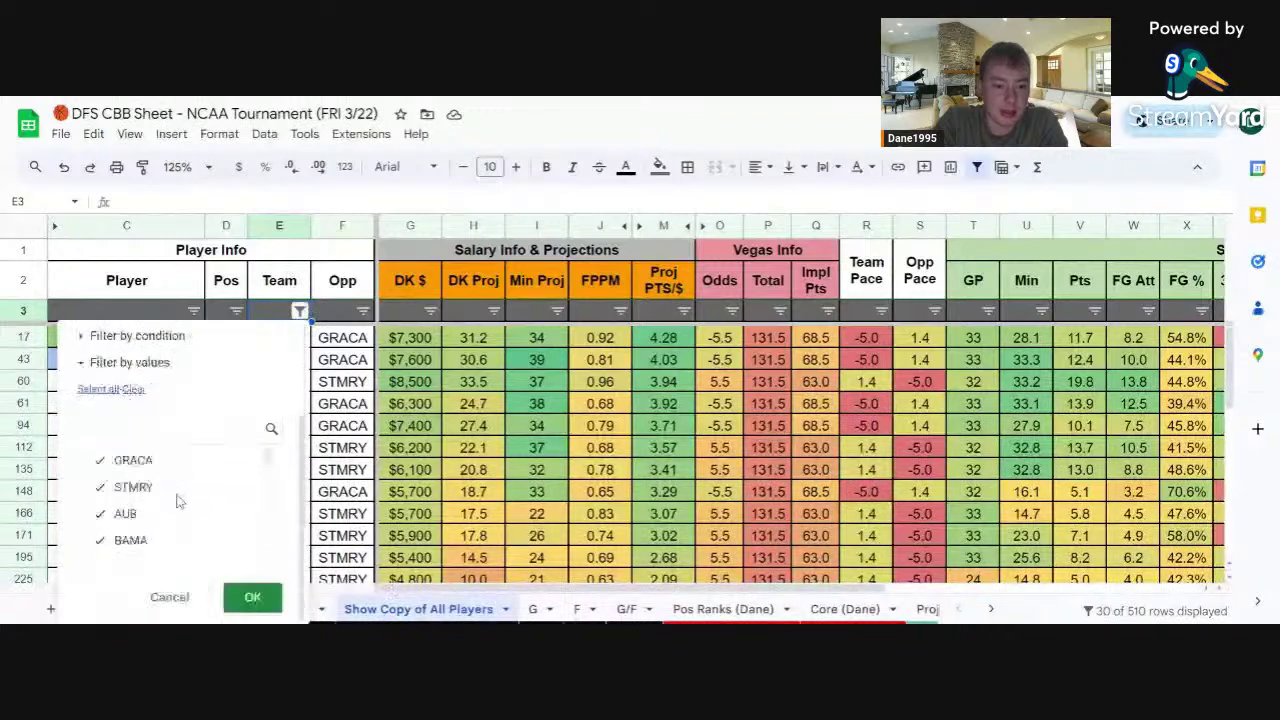
{"action": "left_click", "coordinate": [252, 599]}
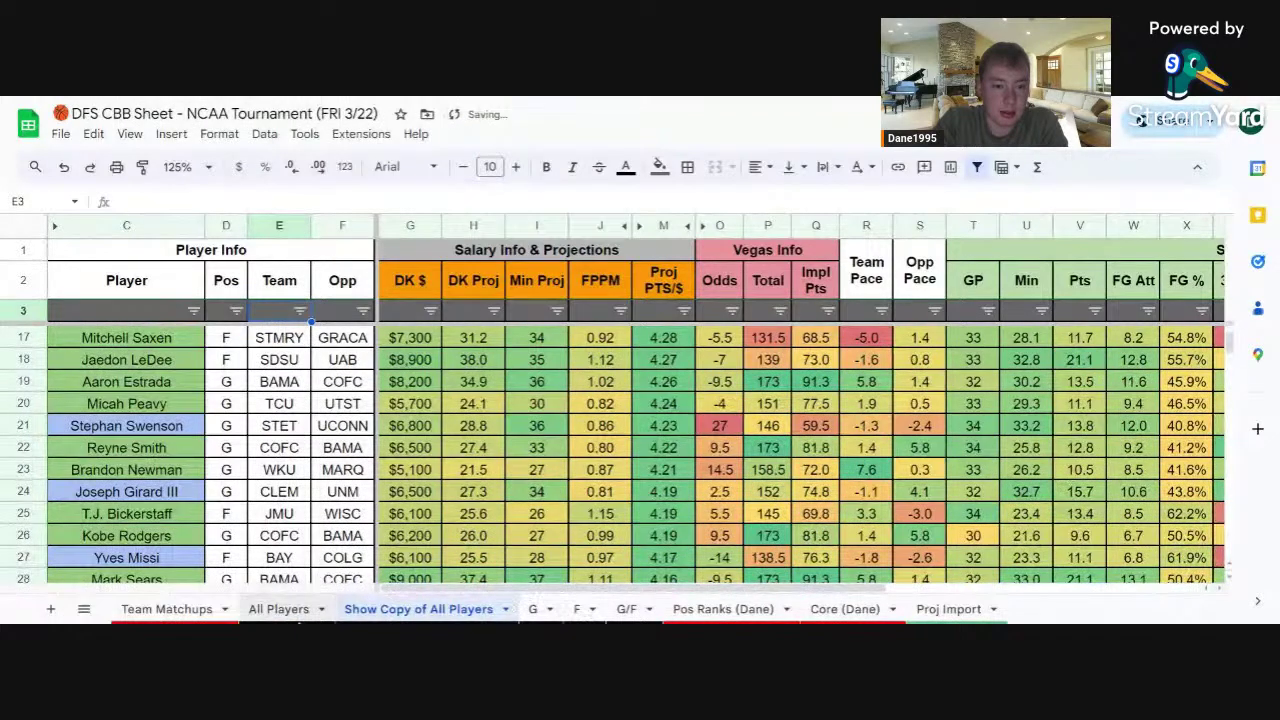
Return to the Team Matchups sheet by way of All Players and review the odds and stats of the games from FAU–NW through UF–COL
{"action": "left_click", "coordinate": [280, 609]}
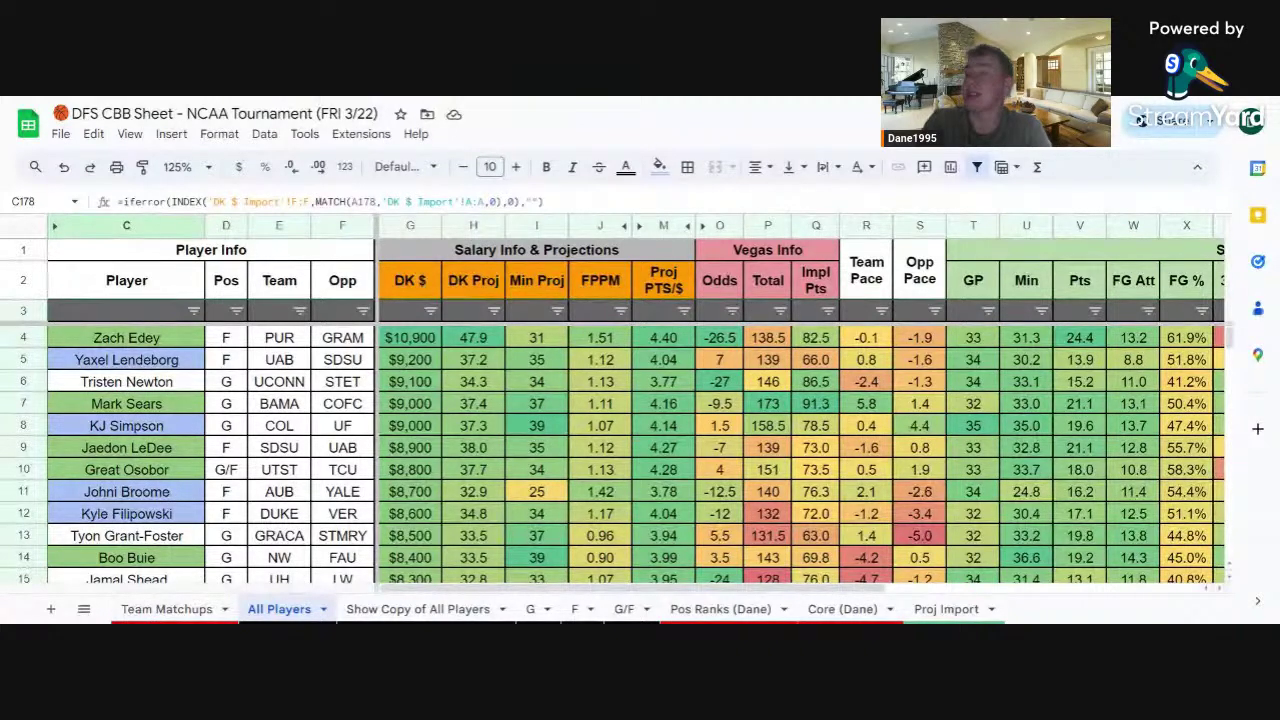
{"action": "left_click", "coordinate": [167, 609]}
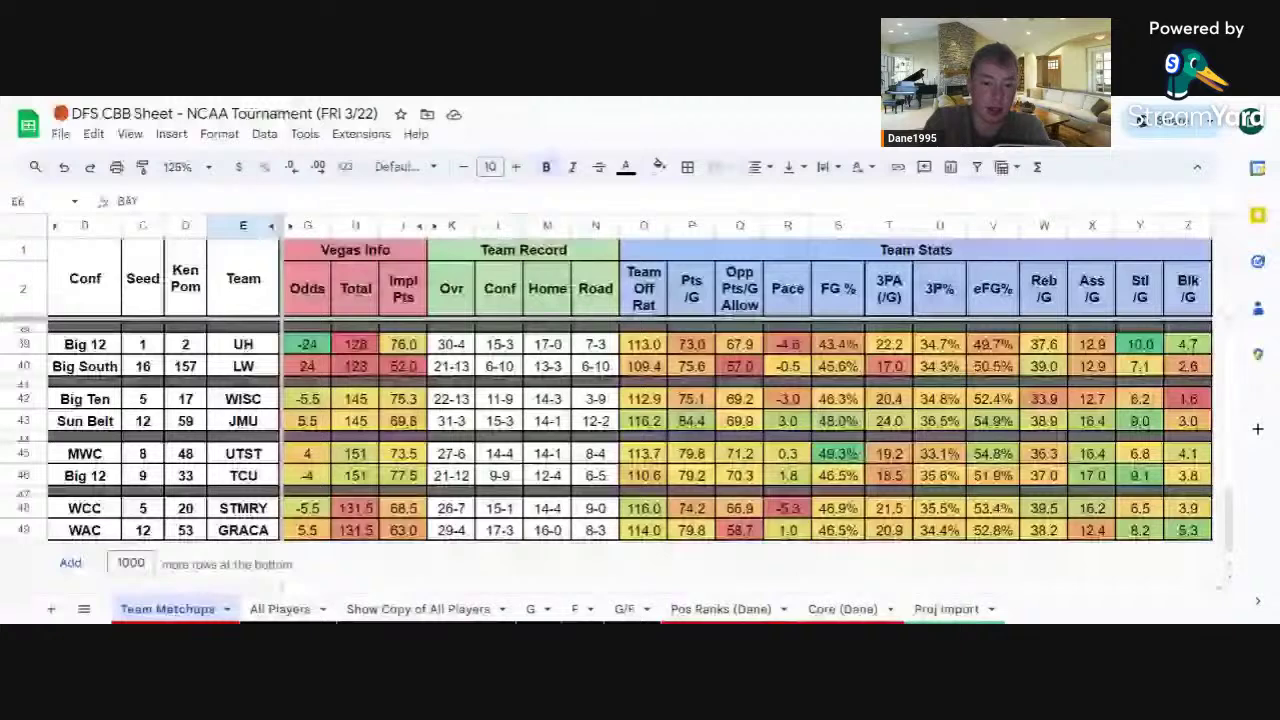
{"action": "scroll", "coordinate": [640, 450], "scroll_direction": "up", "scroll_amount": 10}
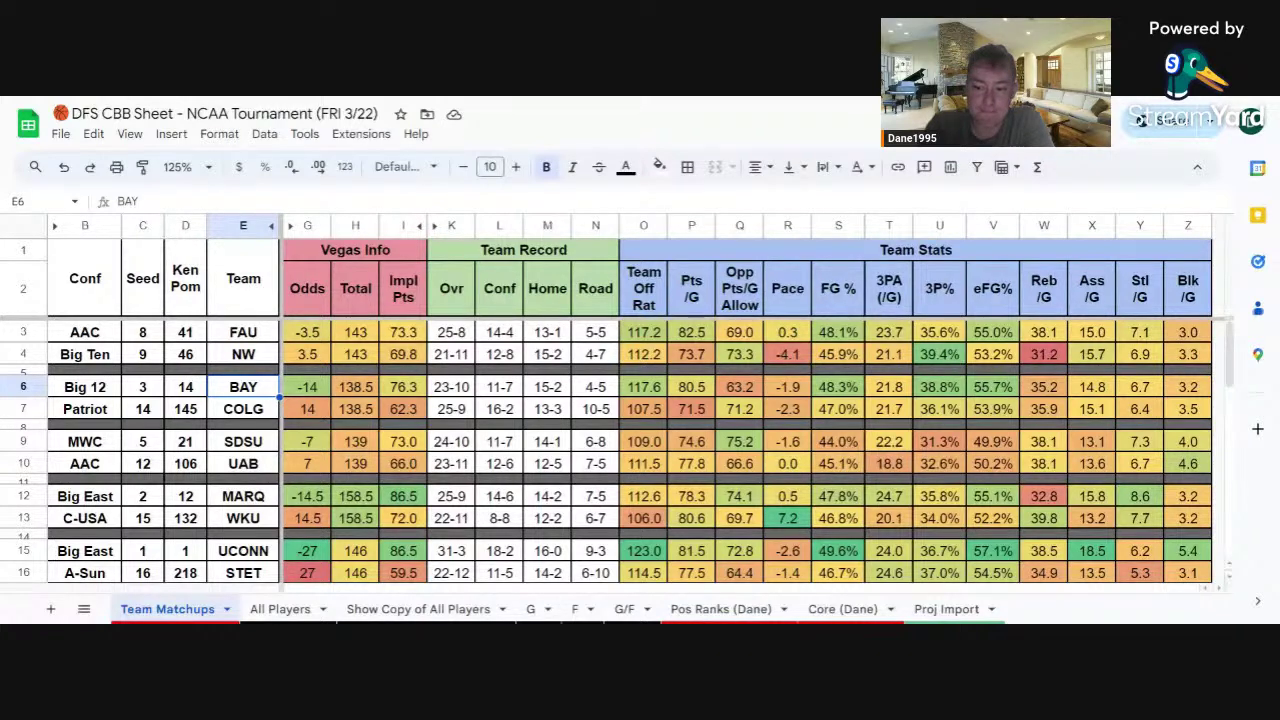
{"action": "scroll", "coordinate": [607, 455], "scroll_direction": "down", "scroll_amount": 1}
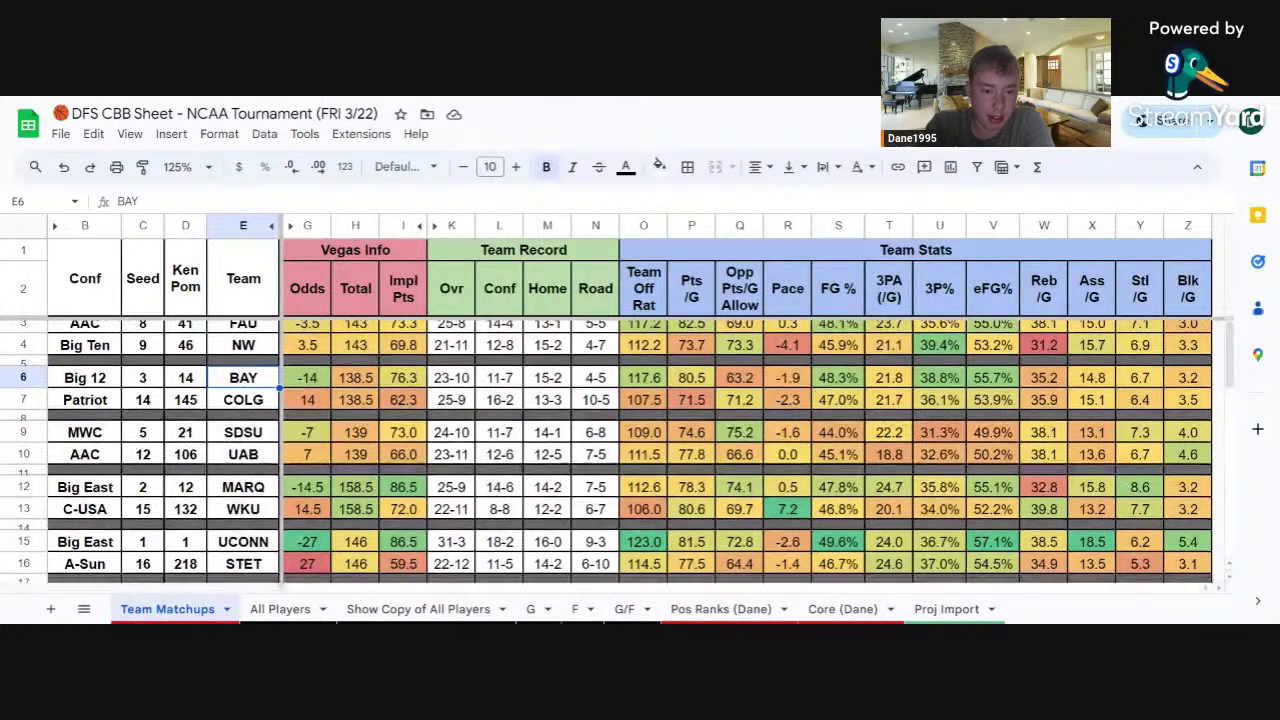
{"action": "scroll", "coordinate": [607, 455], "scroll_direction": "down", "scroll_amount": 3}
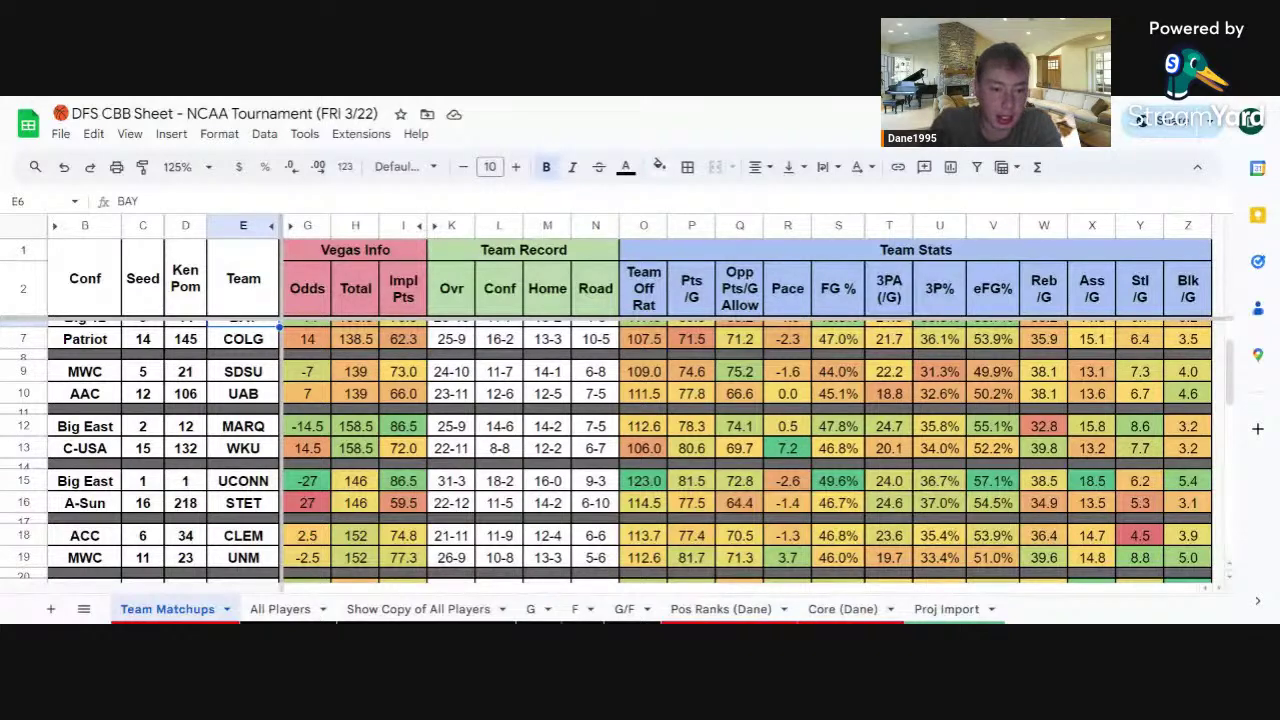
{"action": "left_click", "coordinate": [322, 342]}
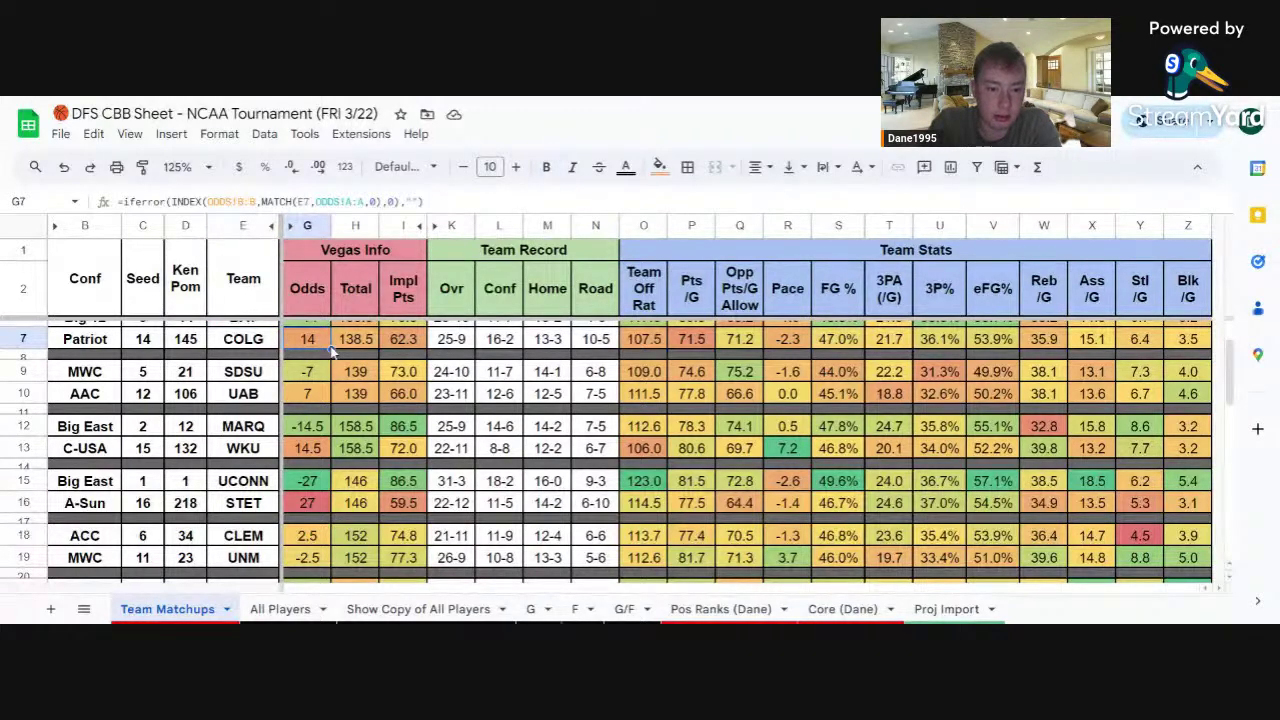
{"action": "scroll", "coordinate": [333, 350], "scroll_direction": "down", "scroll_amount": 2}
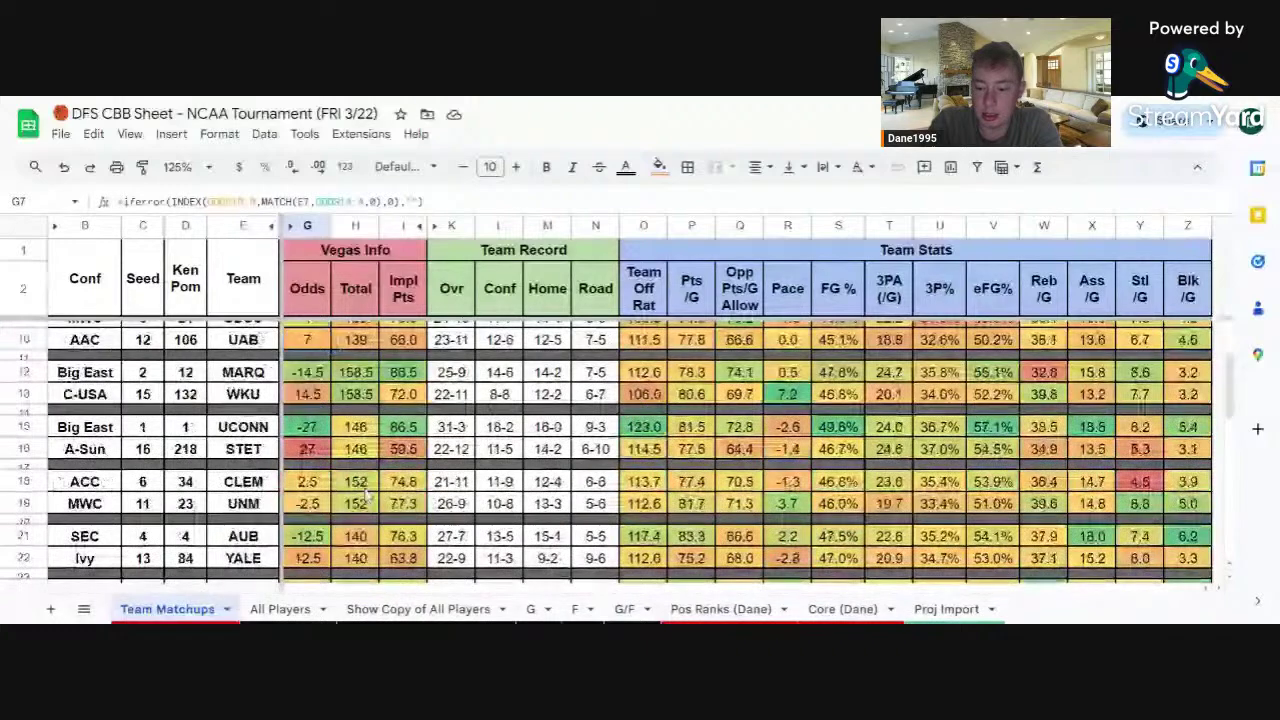
{"action": "scroll", "coordinate": [366, 494], "scroll_direction": "down", "scroll_amount": 1}
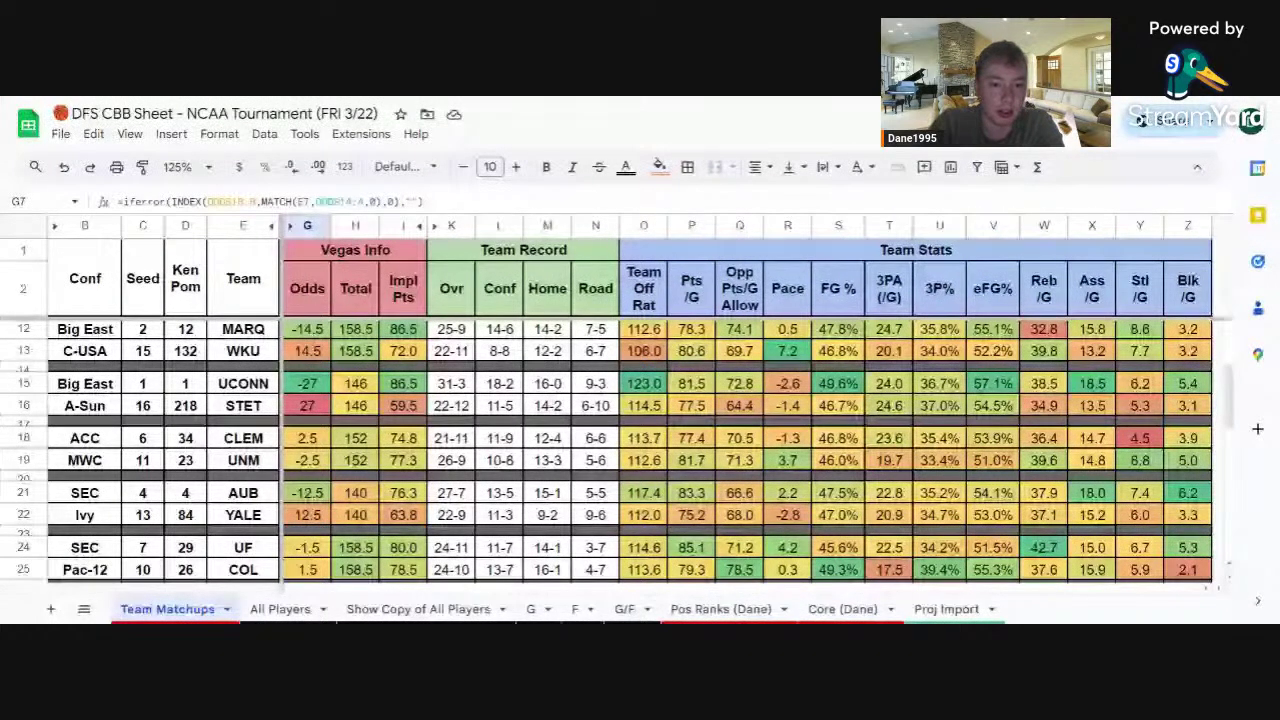
{"action": "scroll", "coordinate": [608, 451], "scroll_direction": "up", "scroll_amount": 1}
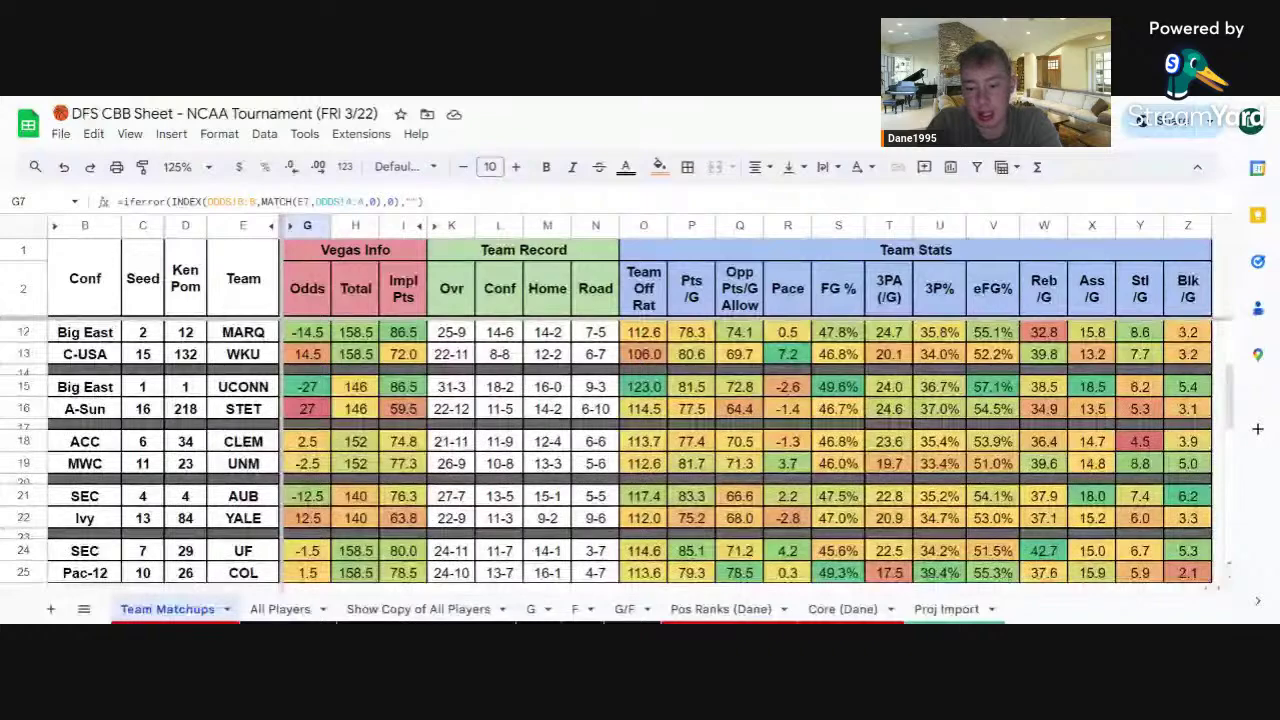
{"action": "scroll", "coordinate": [608, 451], "scroll_direction": "up", "scroll_amount": 1}
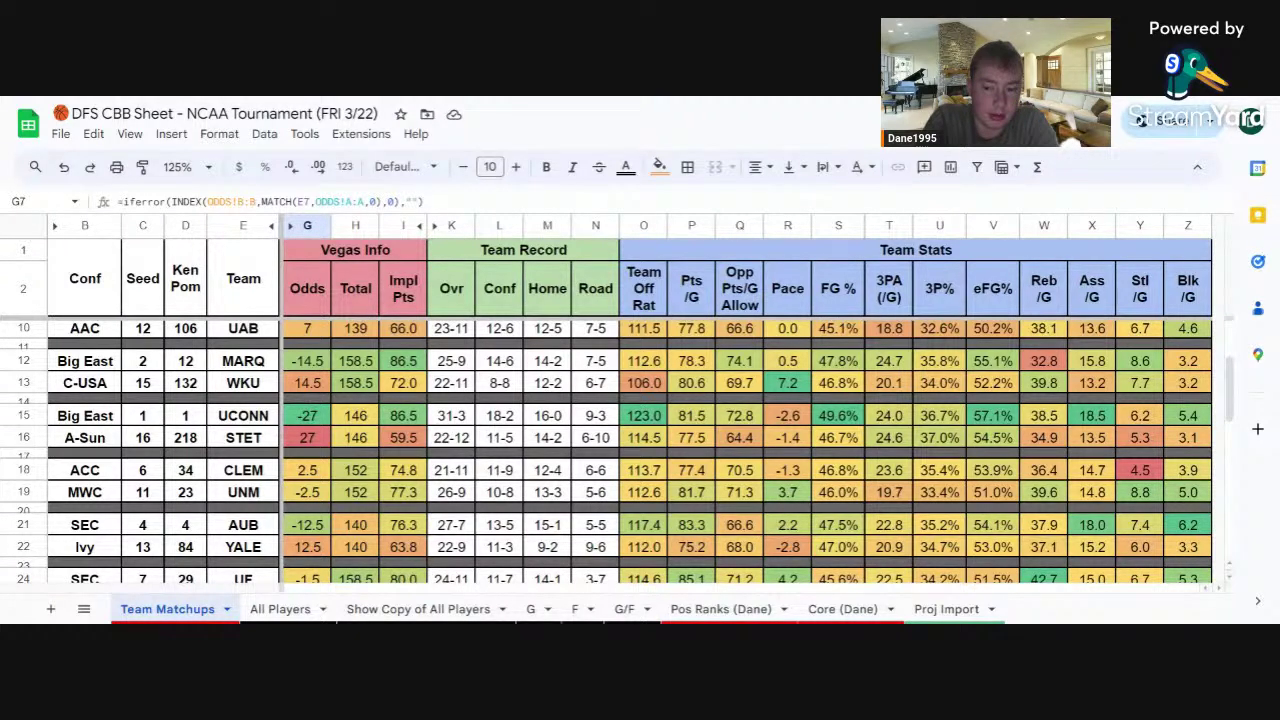
{"action": "scroll", "coordinate": [287, 497], "scroll_direction": "down", "scroll_amount": 1}
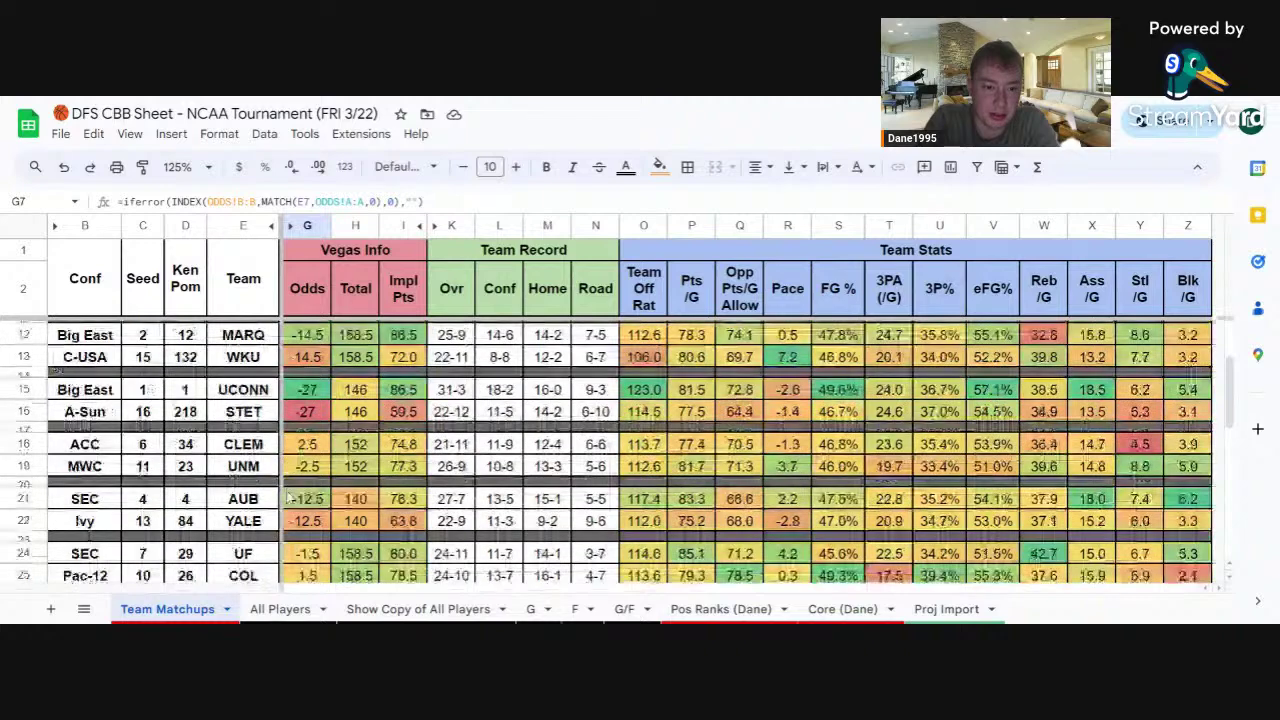
Review the odds, totals and team stats of the games from NEB–TA&M through STMRY–GRACA, and return to the first game
{"action": "scroll", "coordinate": [287, 497], "scroll_direction": "down", "scroll_amount": 5}
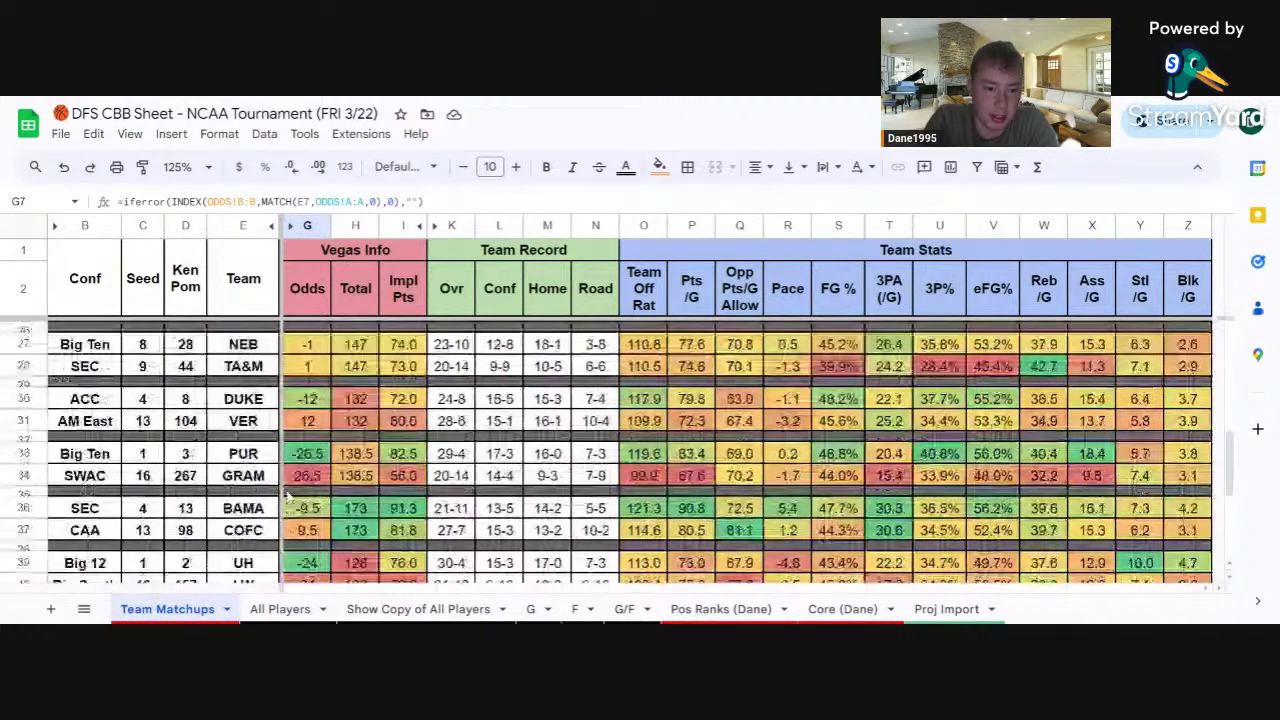
{"action": "scroll", "coordinate": [287, 497], "scroll_direction": "down", "scroll_amount": 3}
{"action": "scroll", "coordinate": [289, 497], "scroll_direction": "up", "scroll_amount": 1}
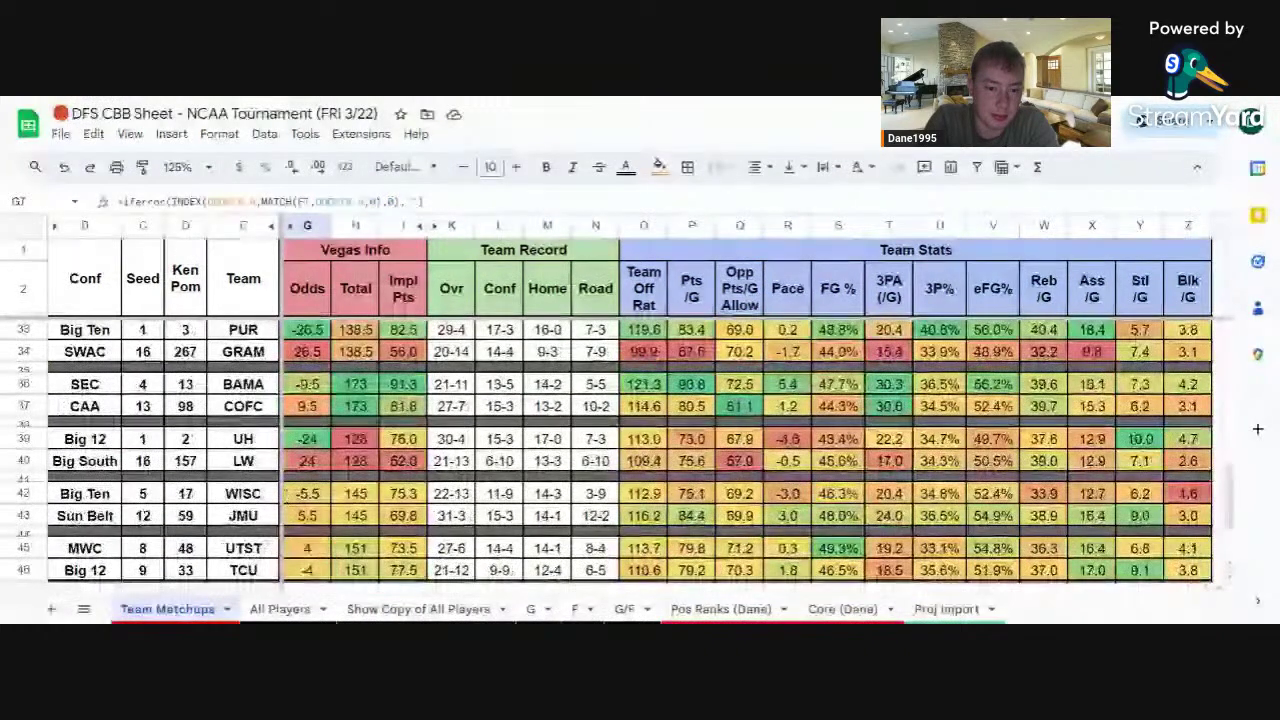
{"action": "scroll", "coordinate": [640, 450], "scroll_direction": "down", "scroll_amount": 1}
{"action": "scroll", "coordinate": [640, 450], "scroll_direction": "down", "scroll_amount": 1}
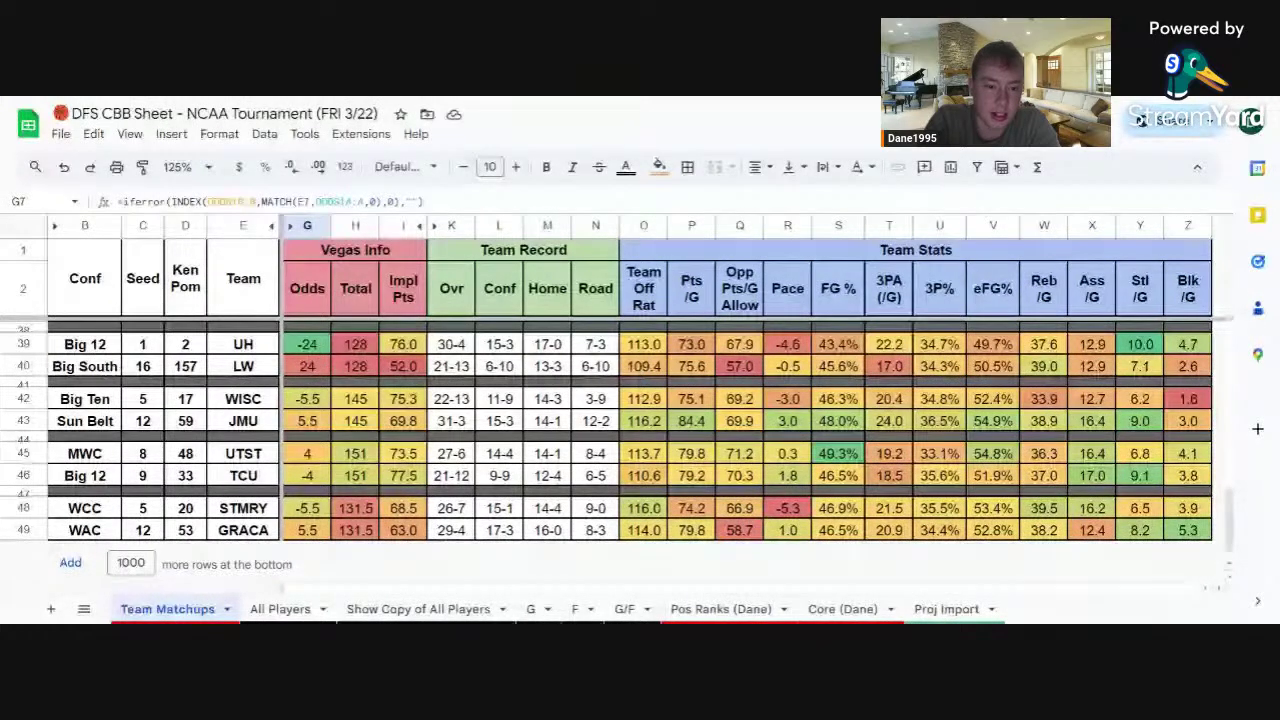
{"action": "scroll", "coordinate": [640, 440], "scroll_direction": "up", "scroll_amount": 1}
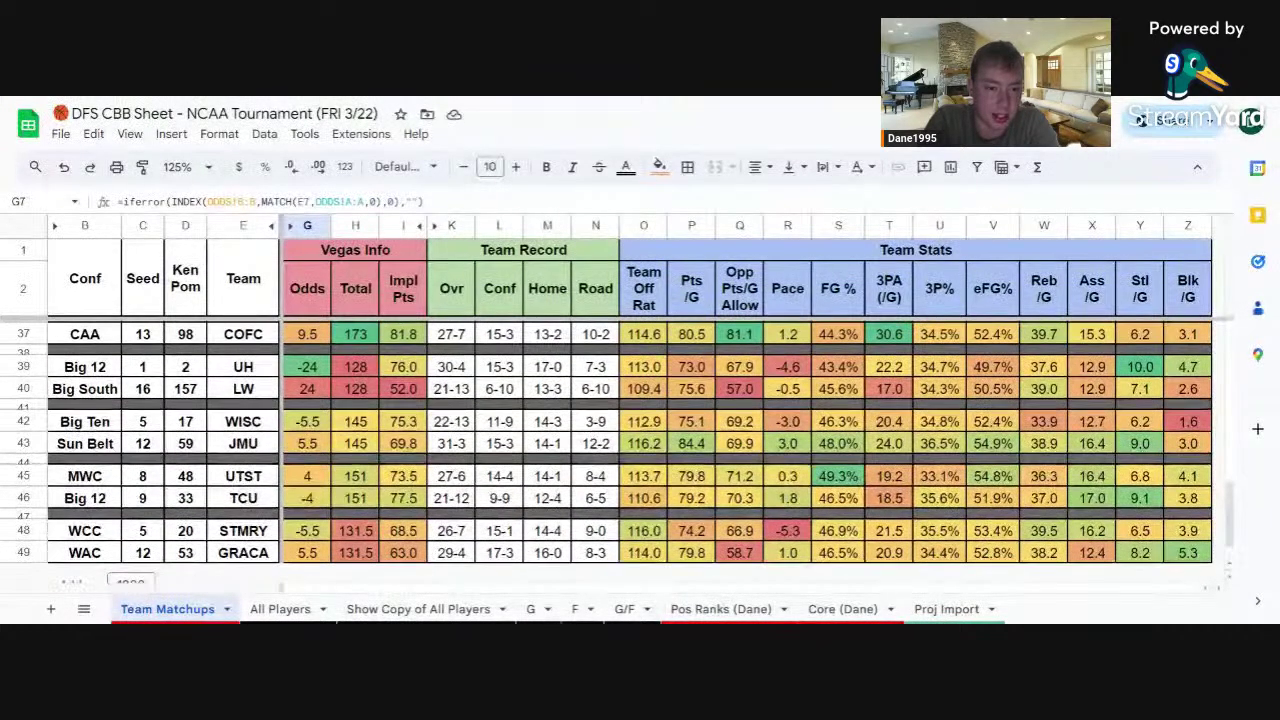
{"action": "scroll", "coordinate": [640, 450], "scroll_direction": "up", "scroll_amount": 5}
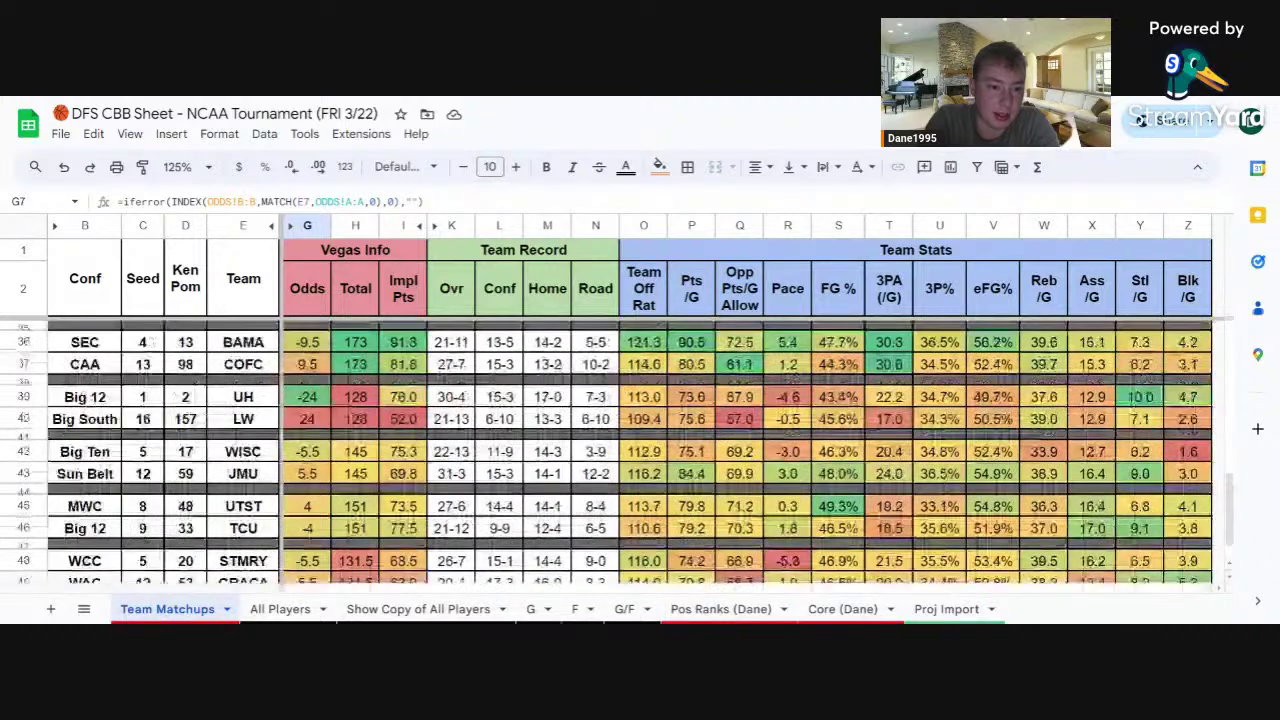
{"action": "scroll", "coordinate": [640, 450], "scroll_direction": "up", "scroll_amount": 2}
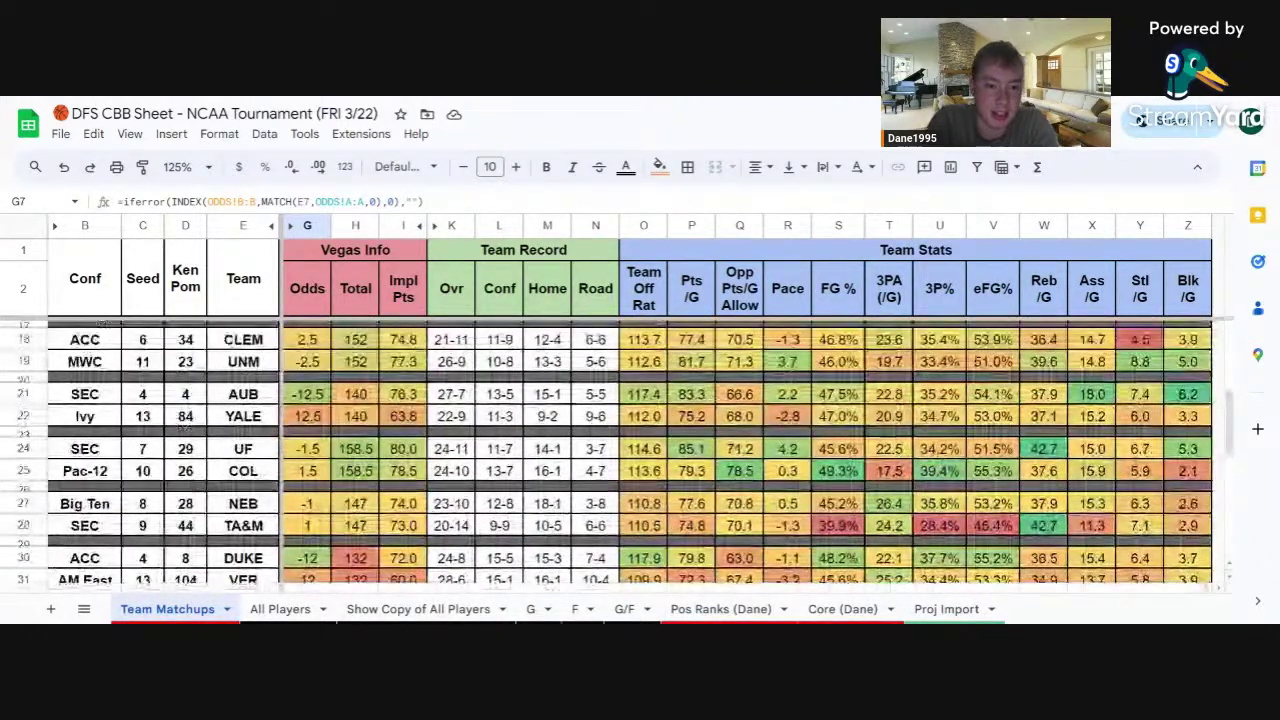
{"action": "scroll", "coordinate": [640, 450], "scroll_direction": "up", "scroll_amount": 2}
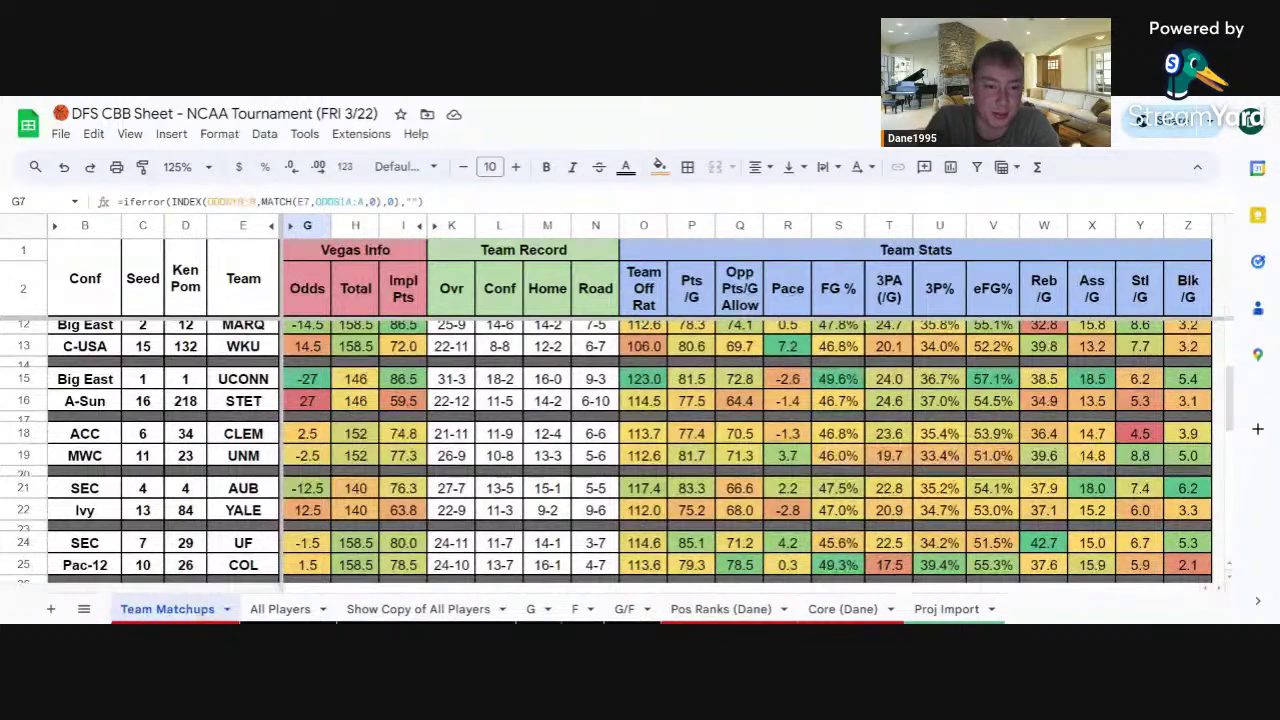
{"action": "scroll", "coordinate": [312, 400], "scroll_direction": "up", "scroll_amount": 3}
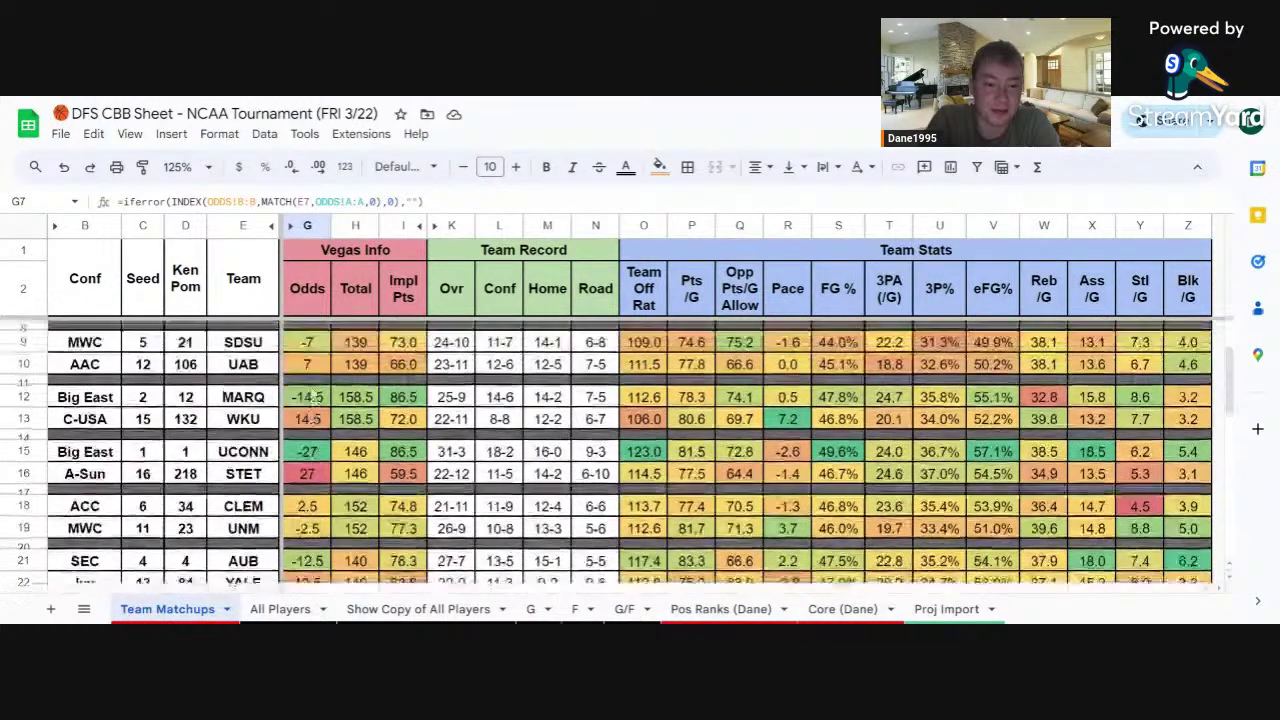
{"action": "scroll", "coordinate": [312, 397], "scroll_direction": "up", "scroll_amount": 1}
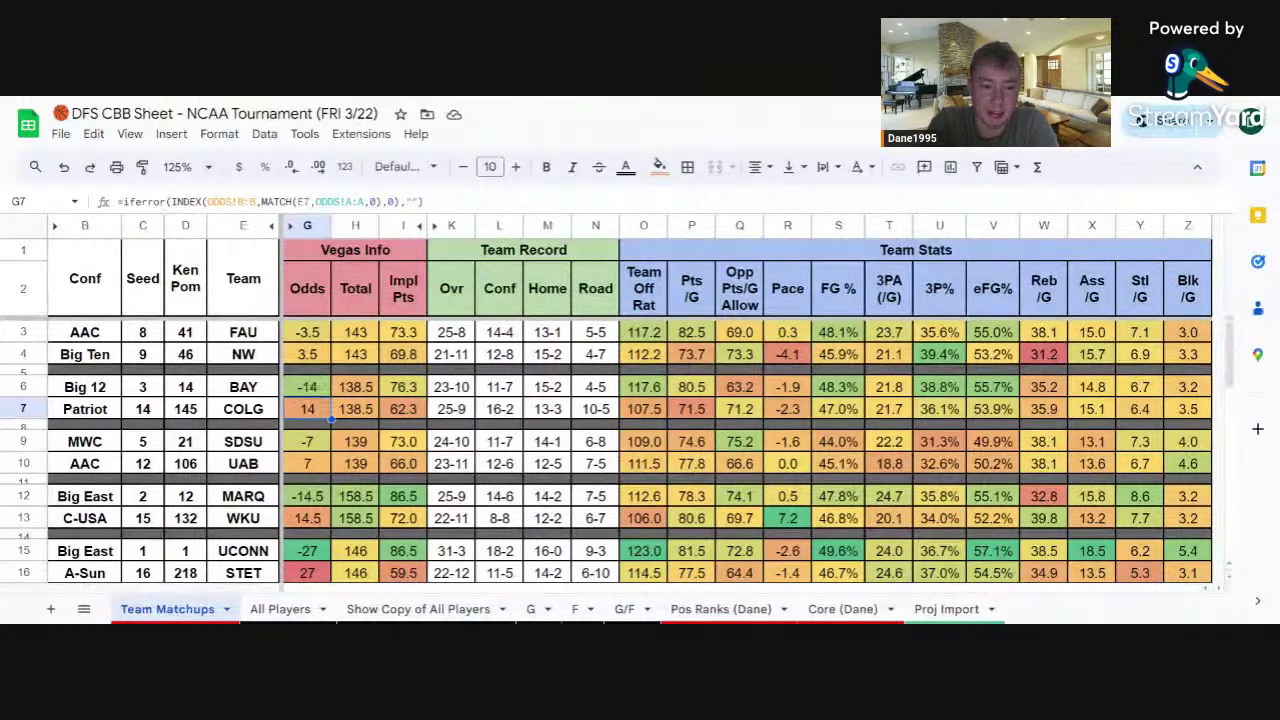
Compare the Vegas odds, totals and implied points of the games from FAU–NW down to WISC–JMU once more
{"action": "scroll", "coordinate": [328, 478], "scroll_direction": "down", "scroll_amount": 1}
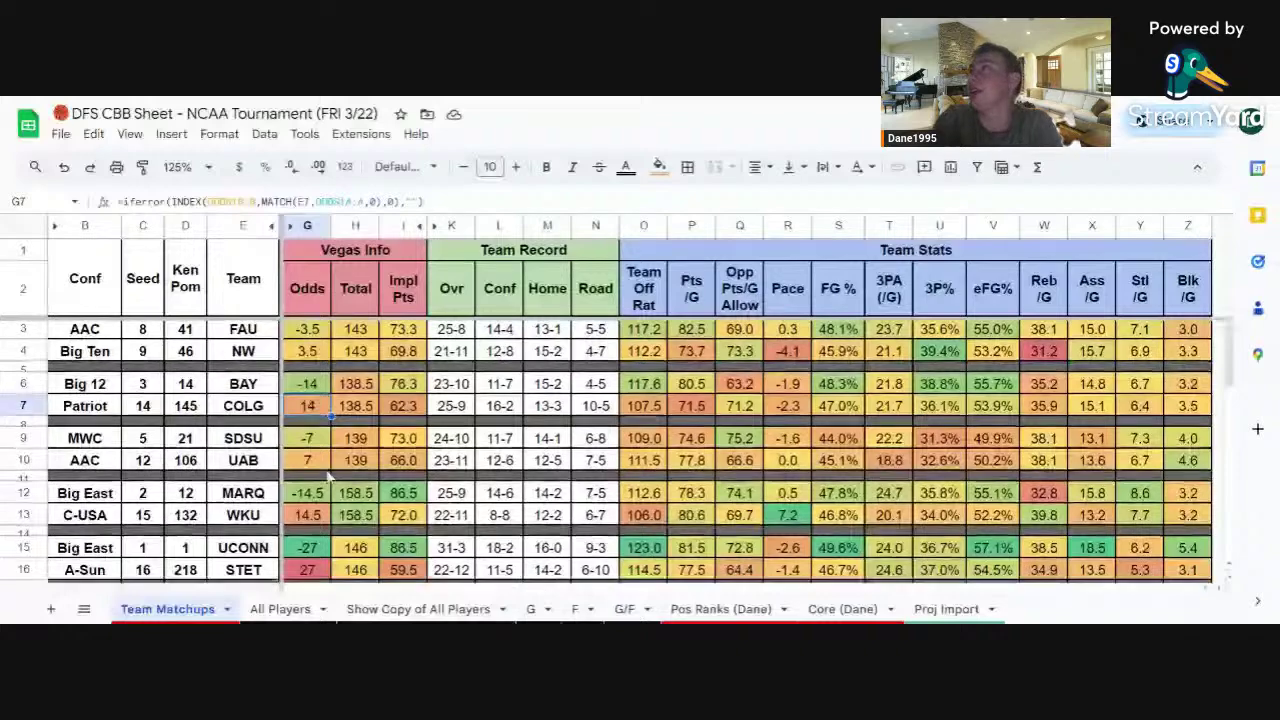
{"action": "scroll", "coordinate": [328, 478], "scroll_direction": "down", "scroll_amount": 2}
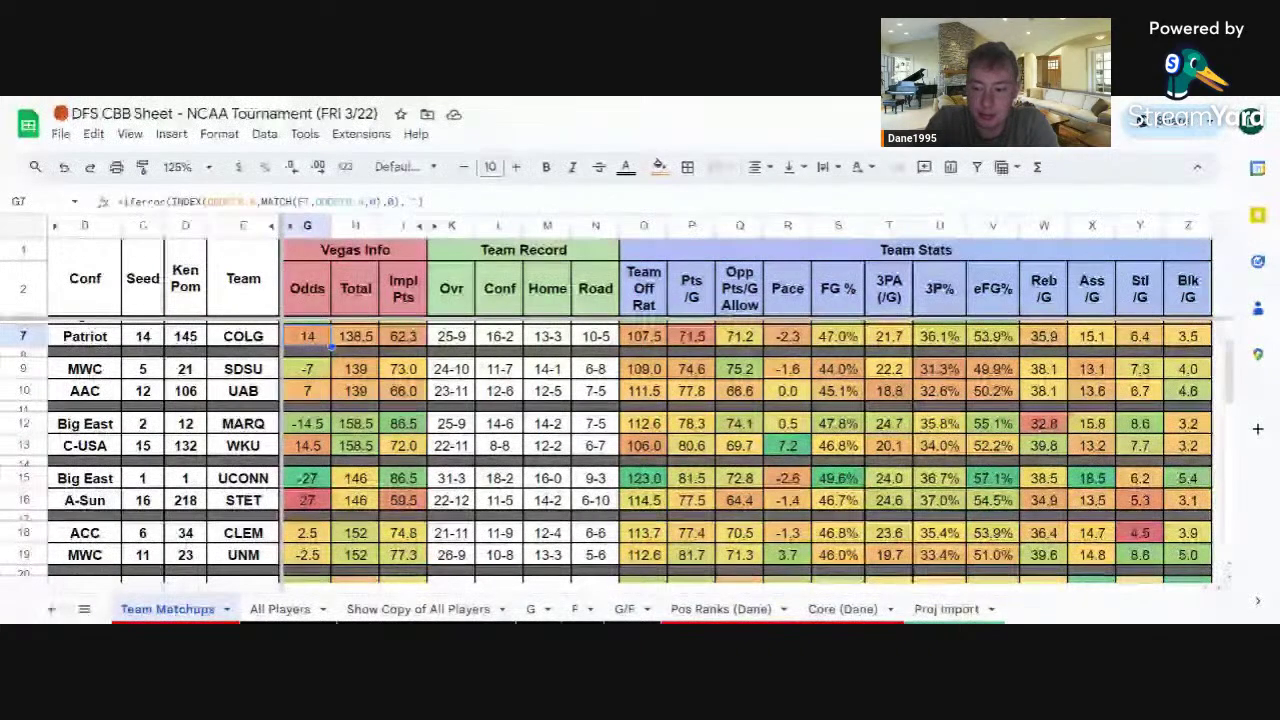
{"action": "left_click", "coordinate": [328, 478]}
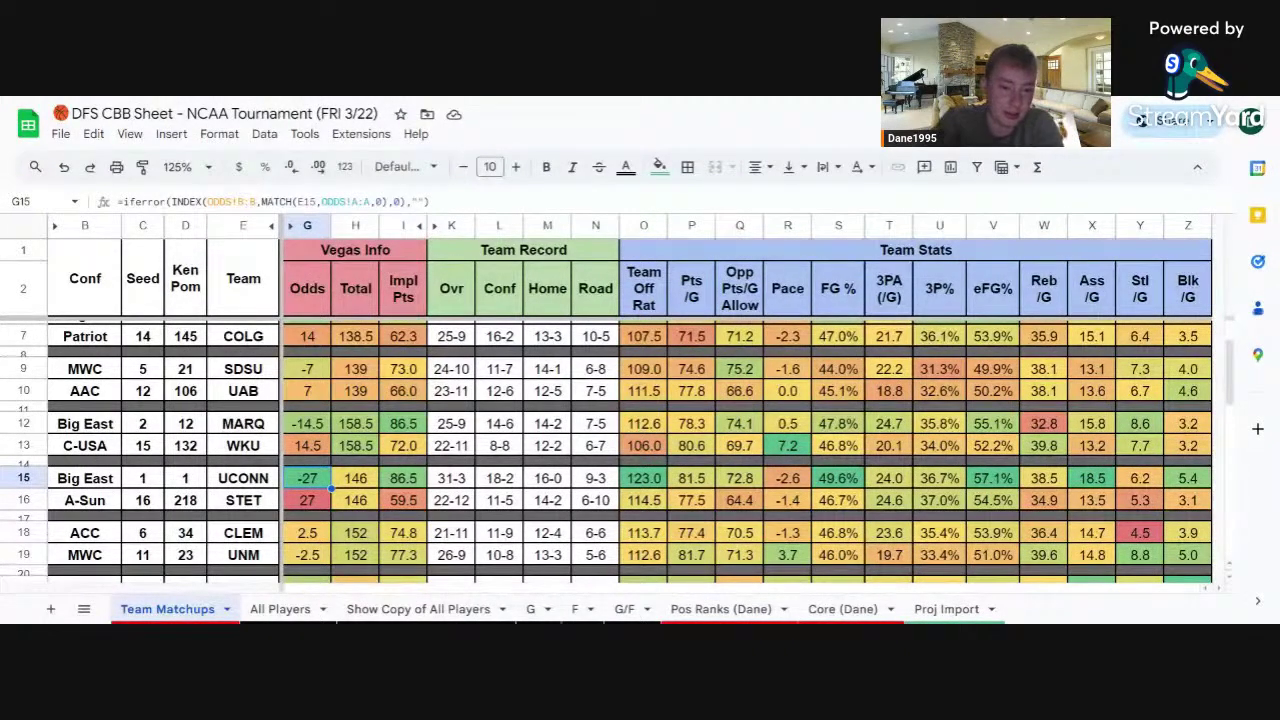
{"action": "scroll", "coordinate": [640, 450], "scroll_direction": "down", "scroll_amount": 2}
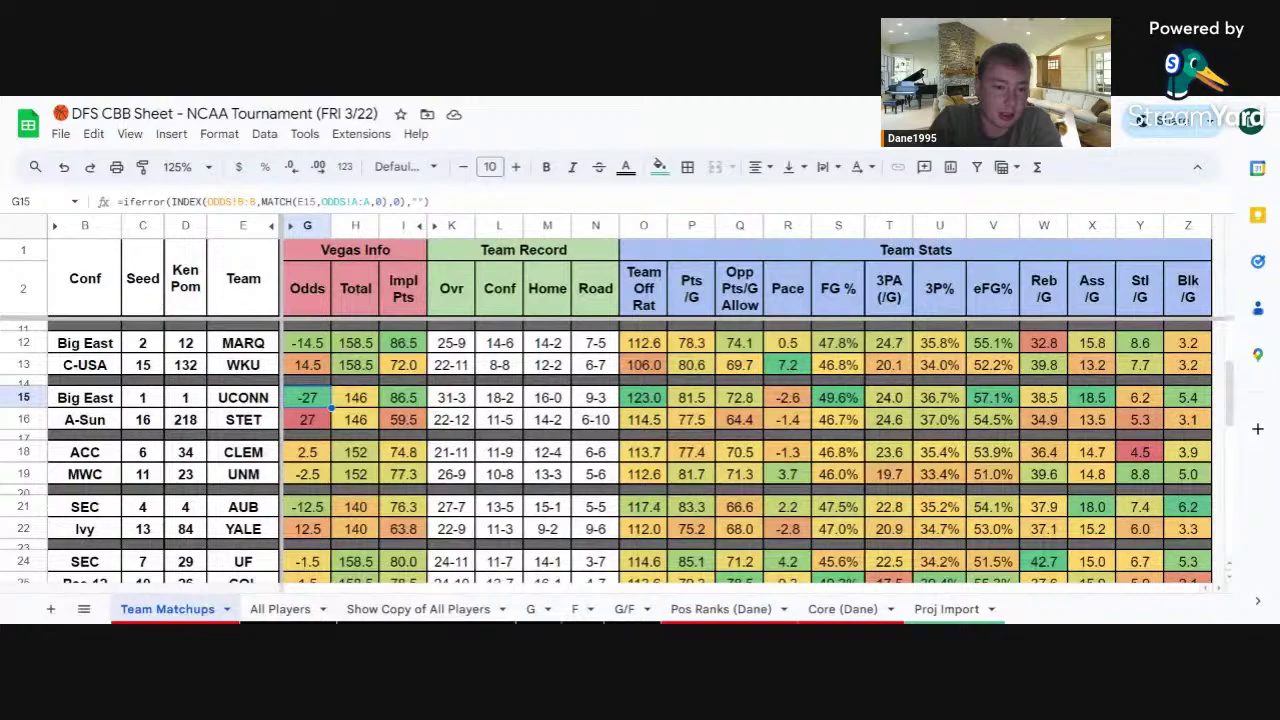
{"action": "scroll", "coordinate": [640, 450], "scroll_direction": "down", "scroll_amount": 3}
{"action": "scroll", "coordinate": [640, 450], "scroll_direction": "down", "scroll_amount": 1}
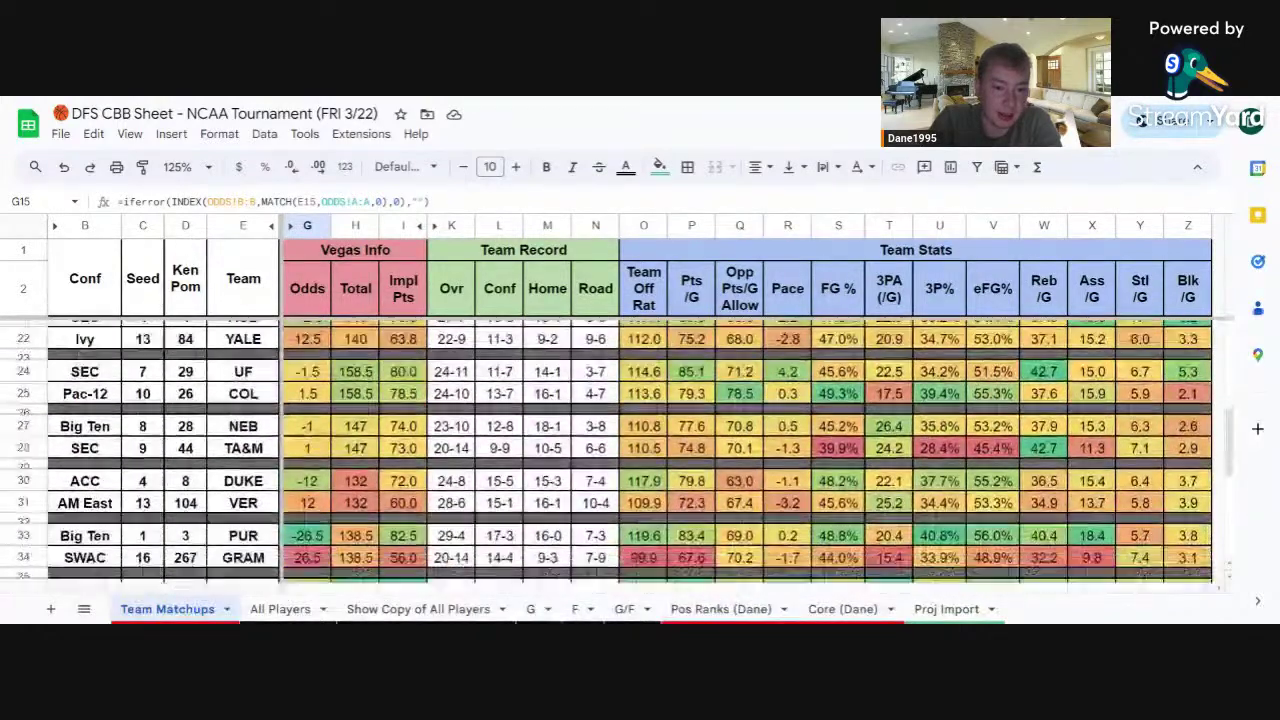
{"action": "scroll", "coordinate": [640, 450], "scroll_direction": "down", "scroll_amount": 3}
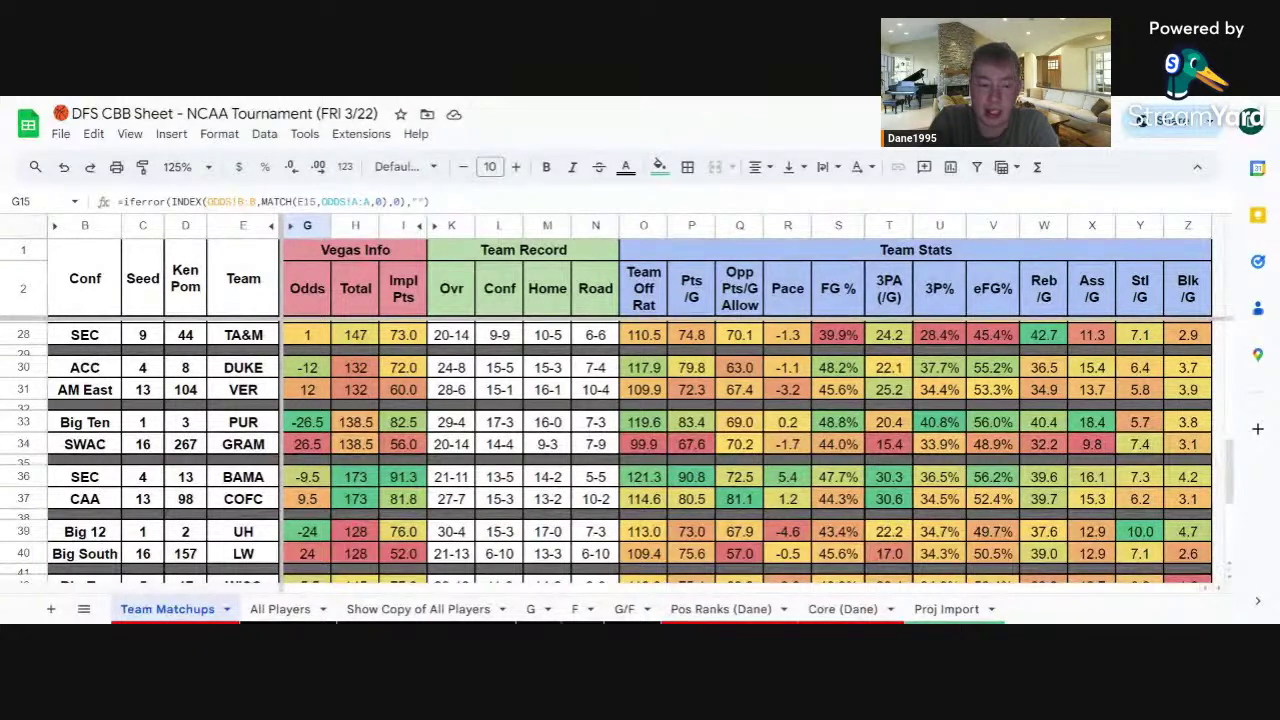
{"action": "scroll", "coordinate": [609, 450], "scroll_direction": "down", "scroll_amount": 1}
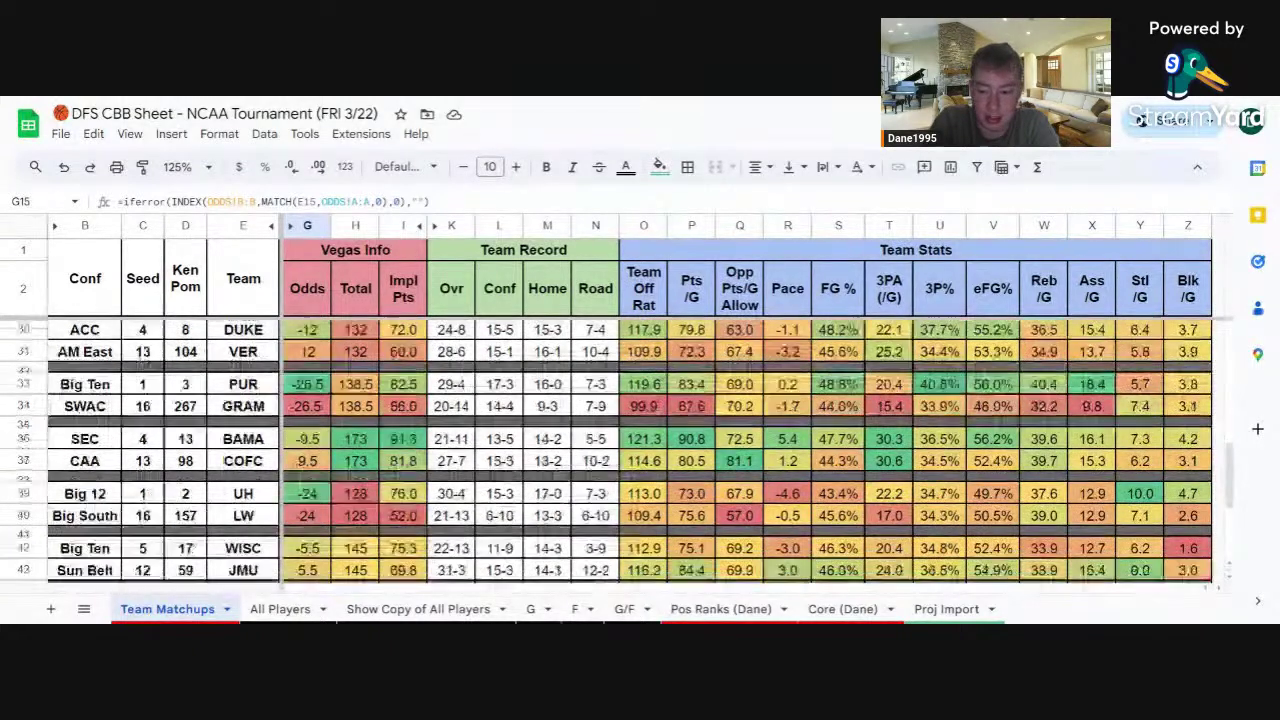
{"action": "scroll", "coordinate": [609, 450], "scroll_direction": "down", "scroll_amount": 2}
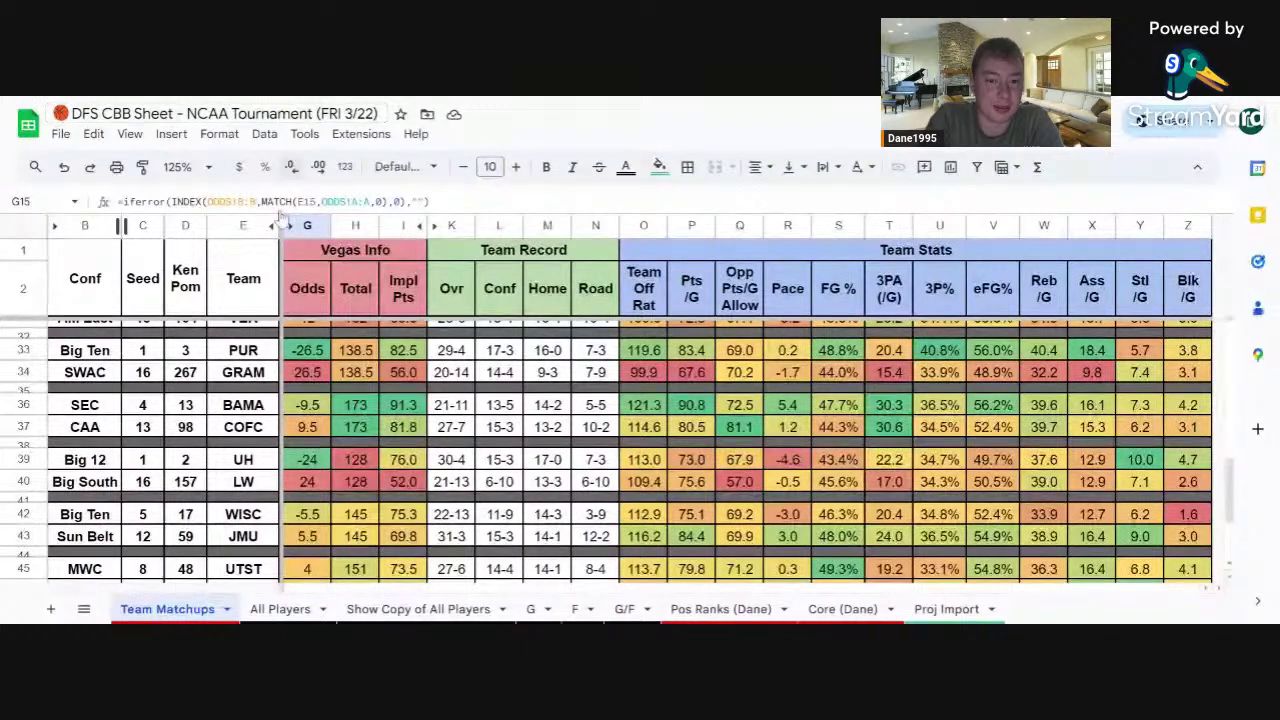
{"action": "scroll", "coordinate": [310, 388], "scroll_direction": "up", "scroll_amount": 3}
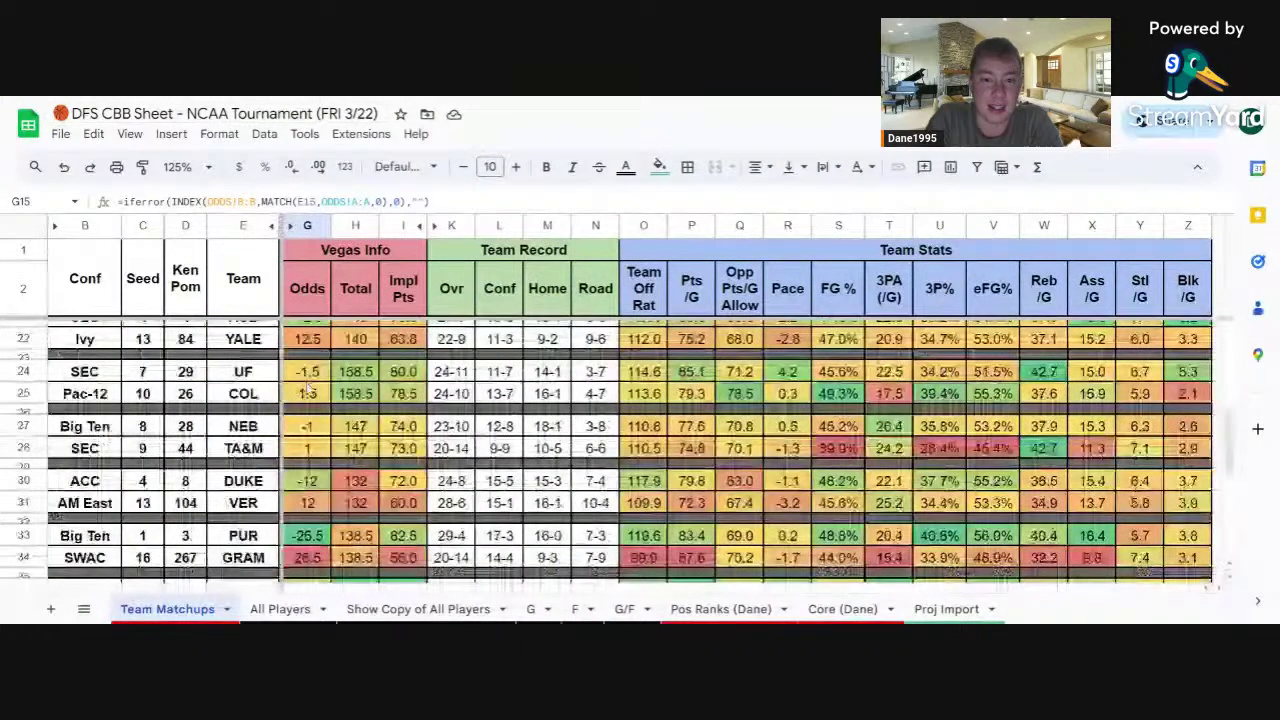
{"action": "scroll", "coordinate": [310, 386], "scroll_direction": "up", "scroll_amount": 5}
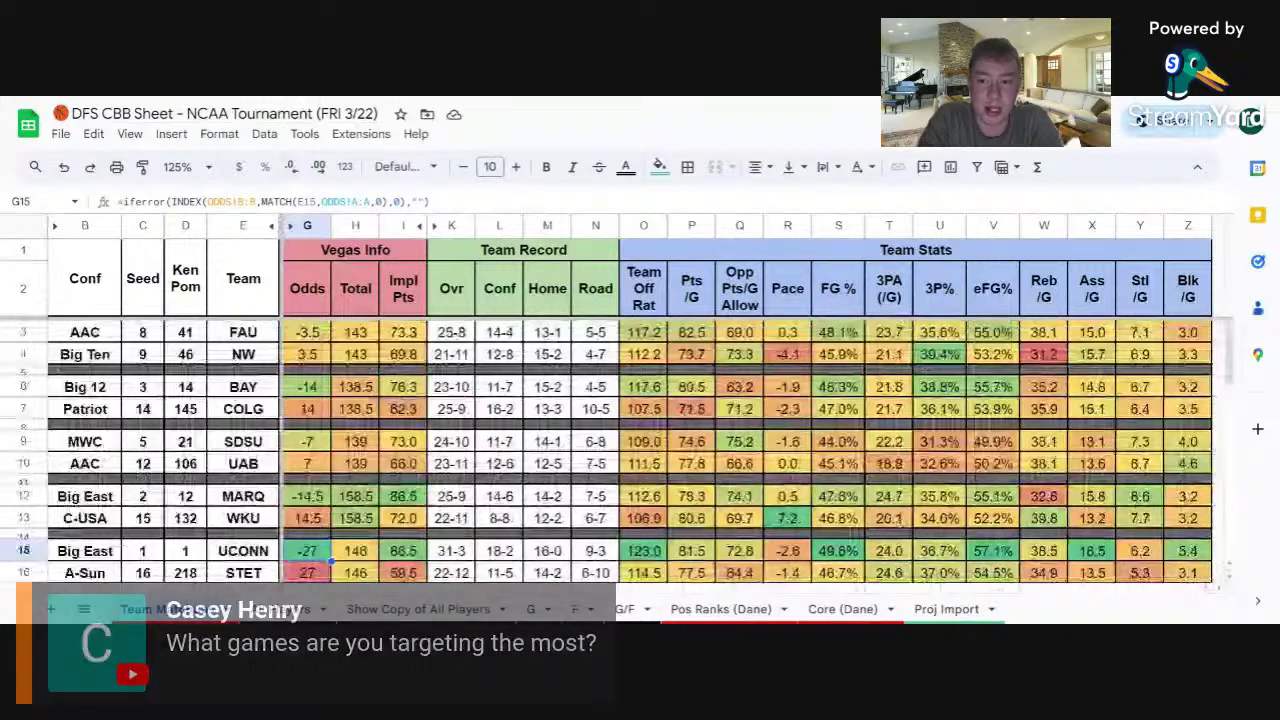